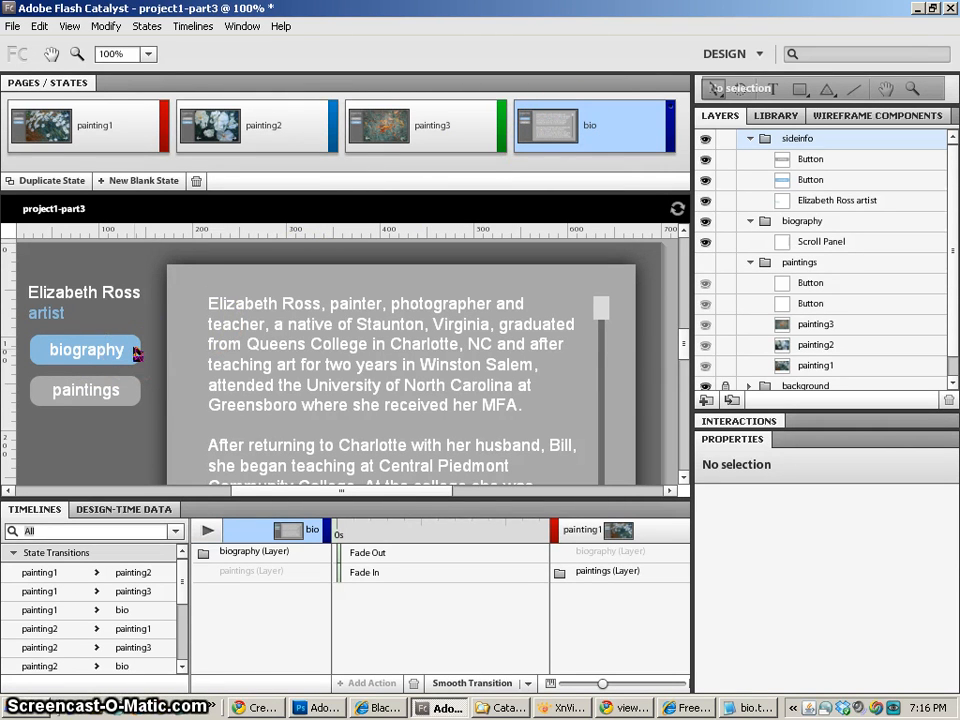
Add an On Click interaction to the biography button that plays the transition to the bio state when in any state.
left_click(131, 352)
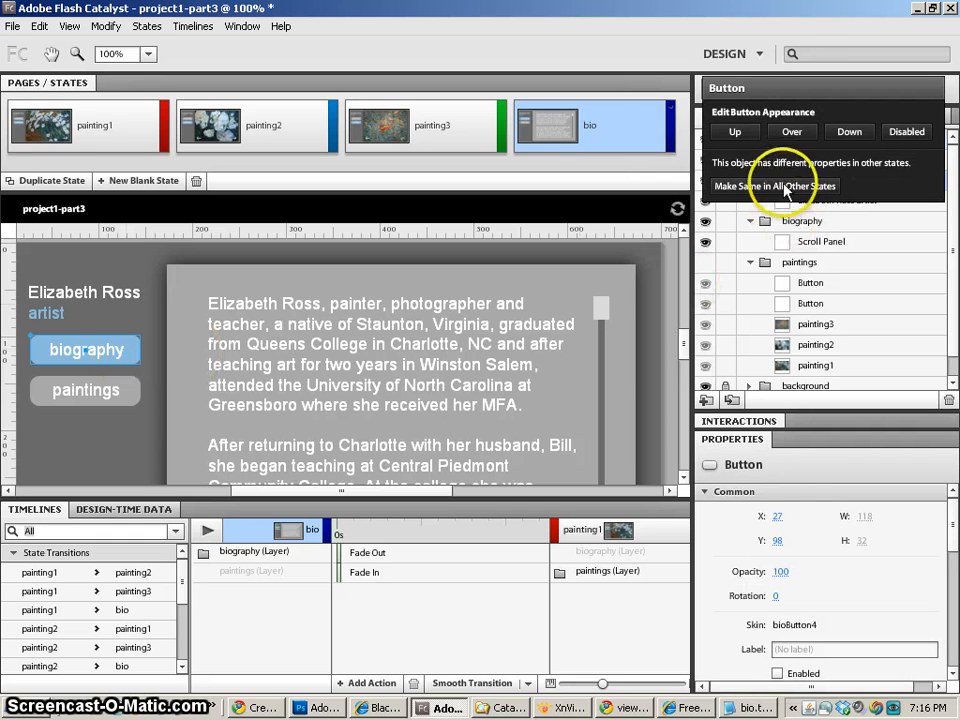
left_click_drag(776, 90, 707, 94)
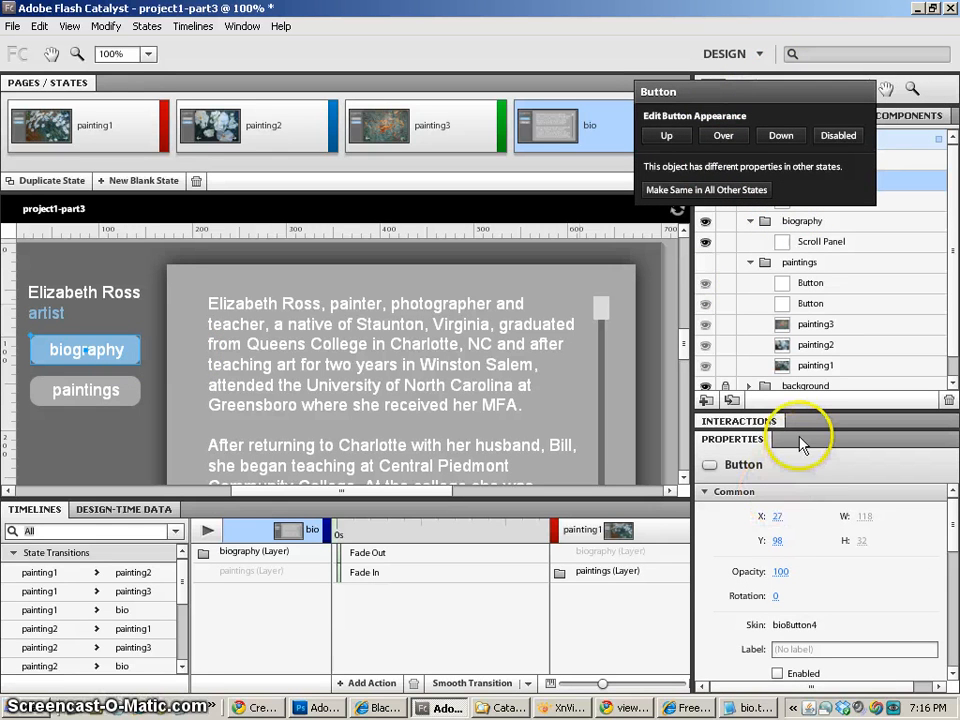
left_click_drag(798, 437, 797, 719)
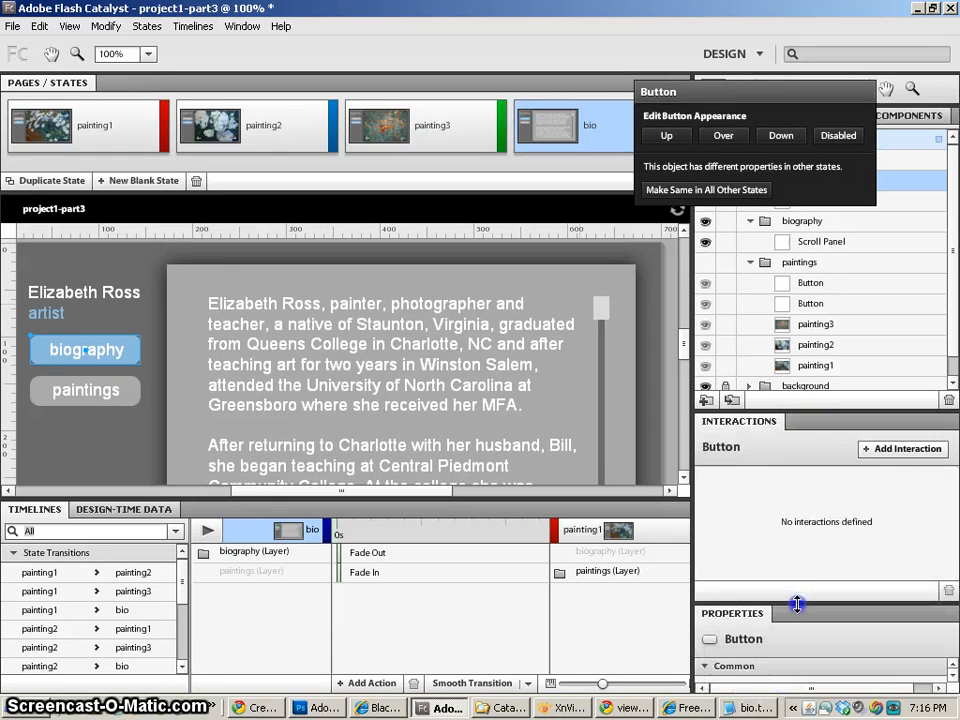
left_click(881, 452)
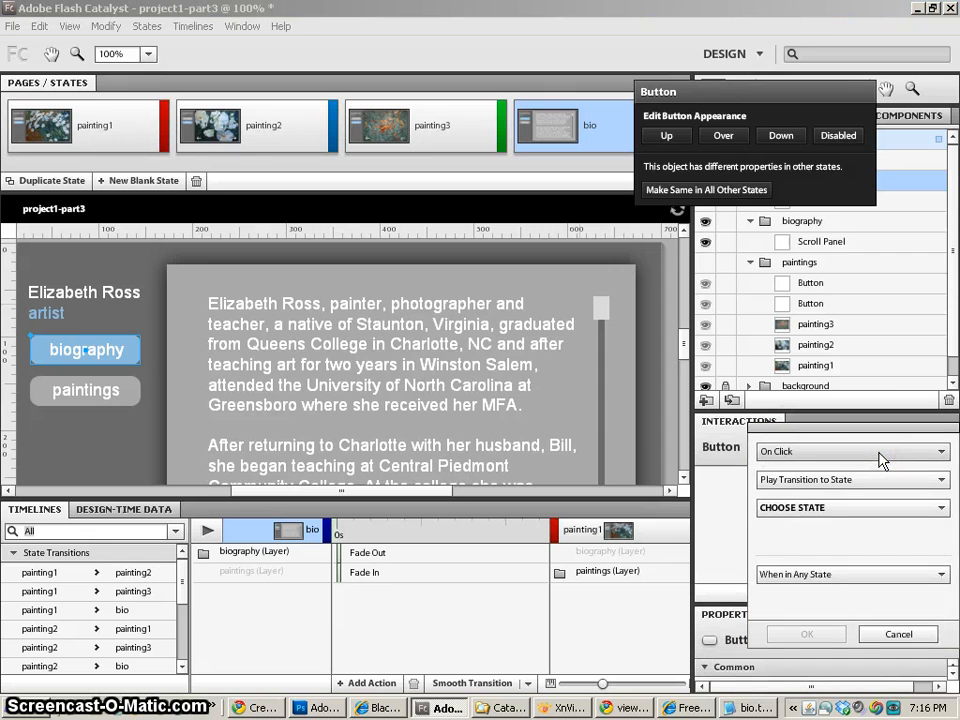
left_click(824, 508)
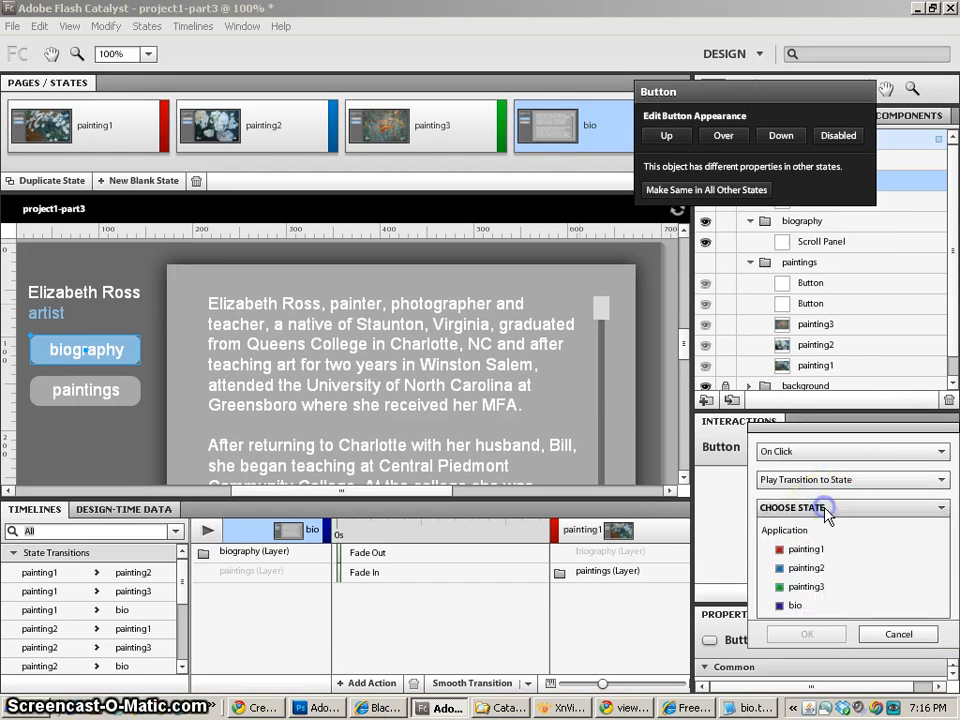
left_click(790, 605)
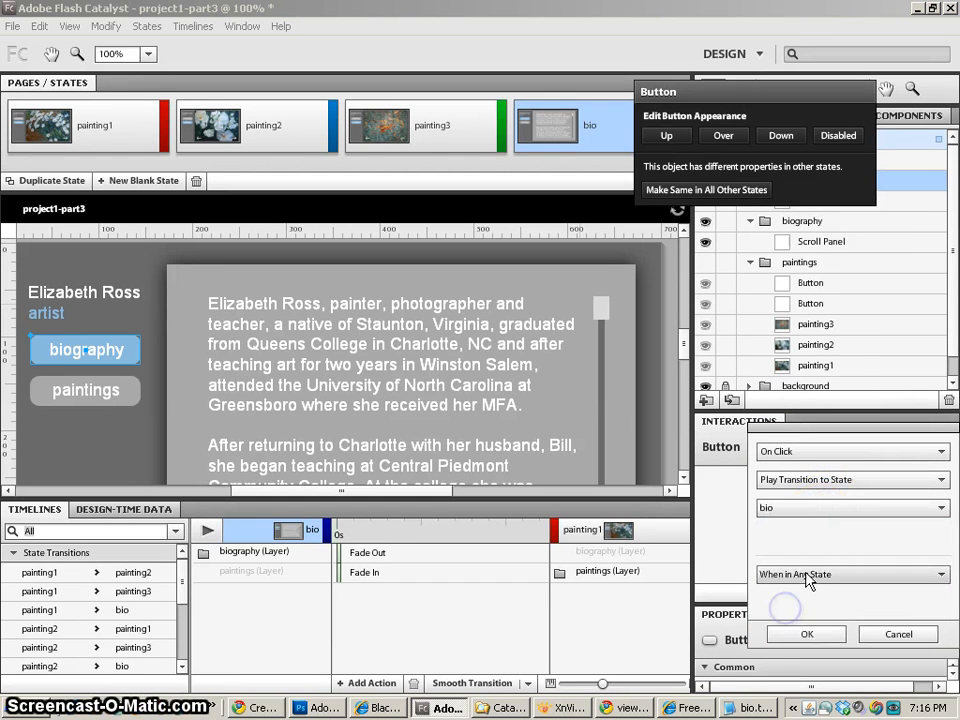
left_click(806, 584)
left_click(795, 680)
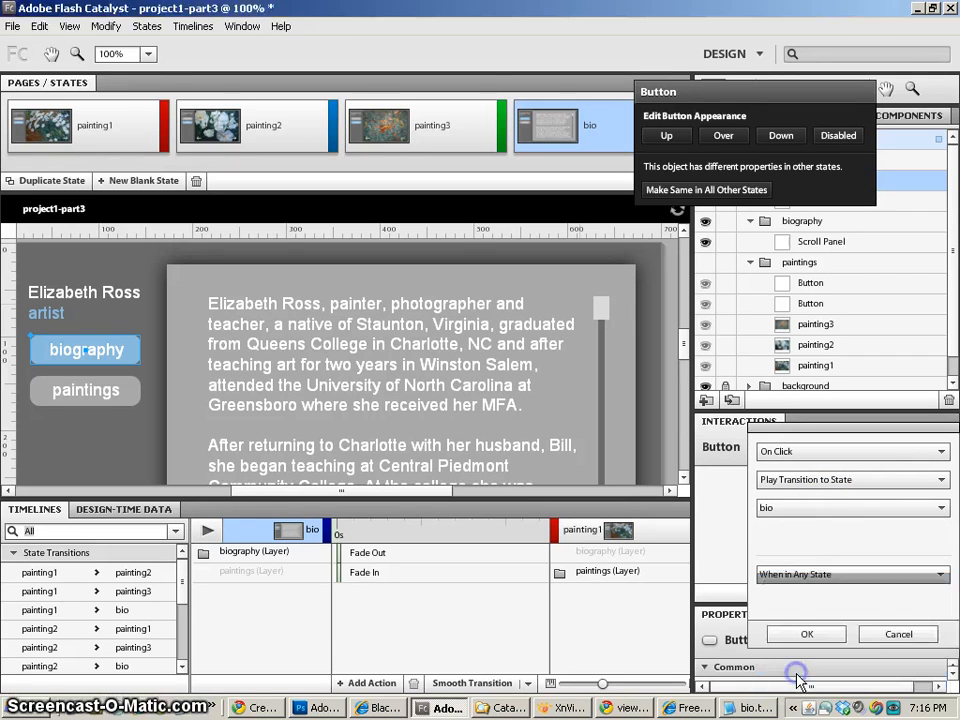
left_click(797, 574)
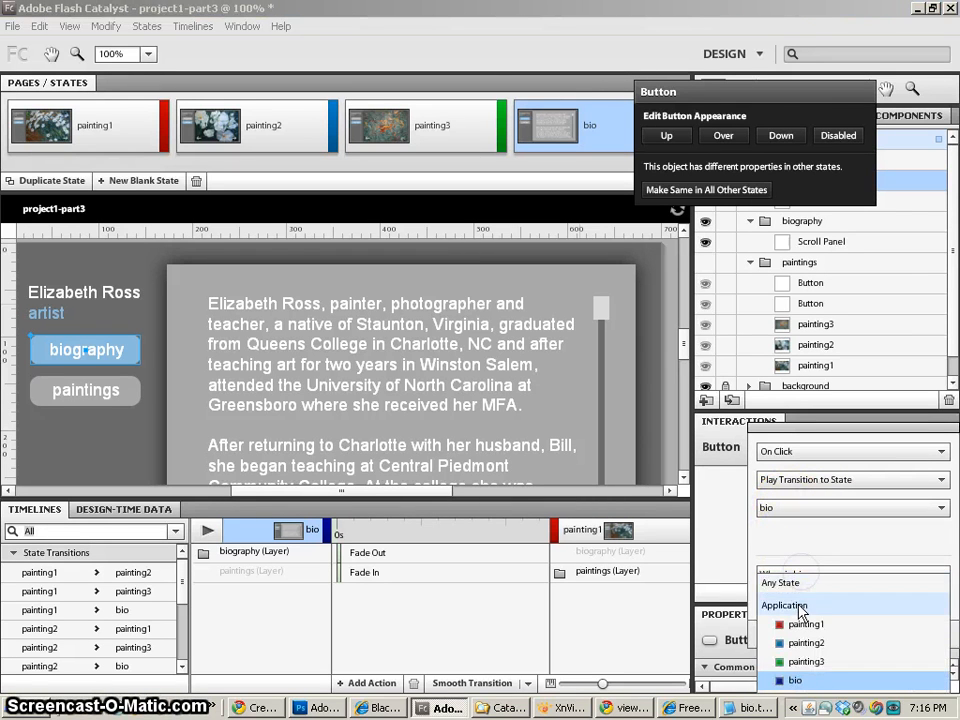
left_click(800, 584)
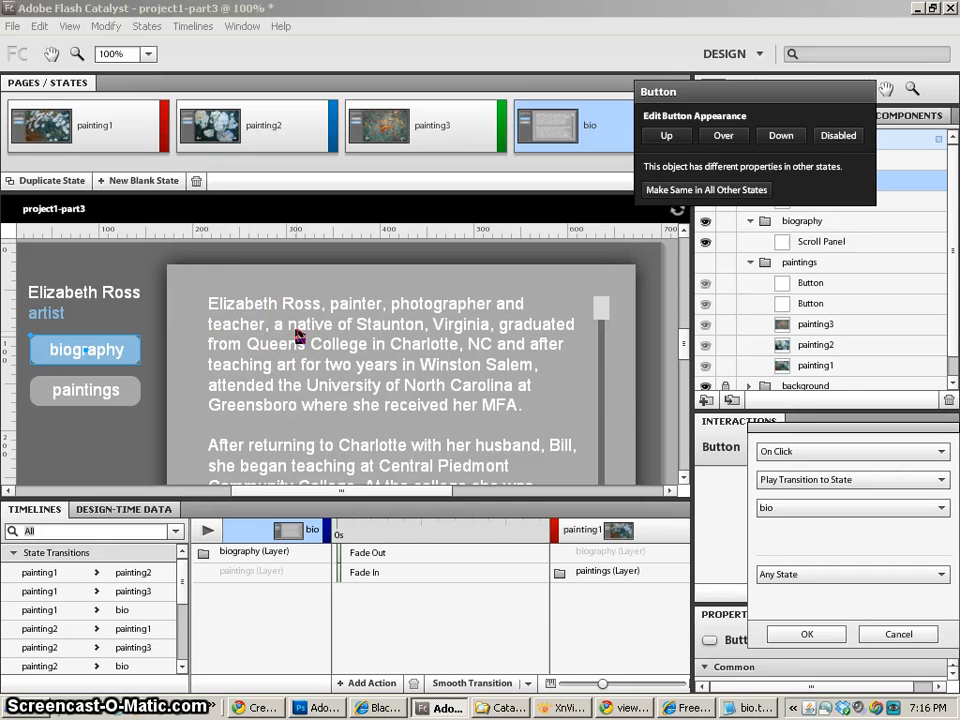
In the painting1 state, add an On Click interaction to the paintings button that plays the transition to painting1 when in bio.
left_click(97, 130)
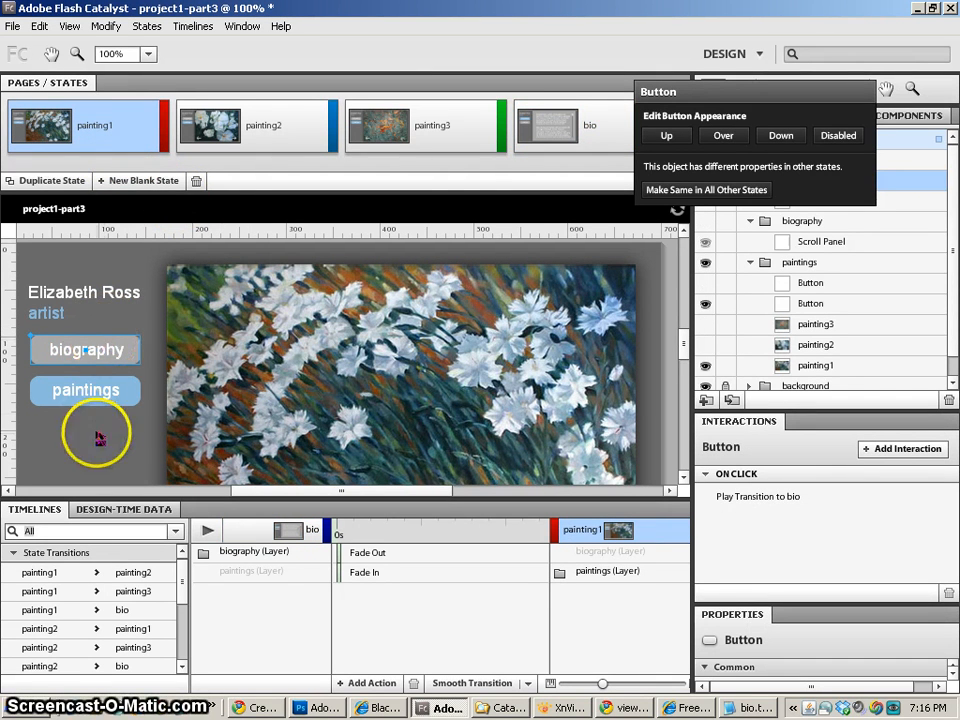
left_click(122, 391)
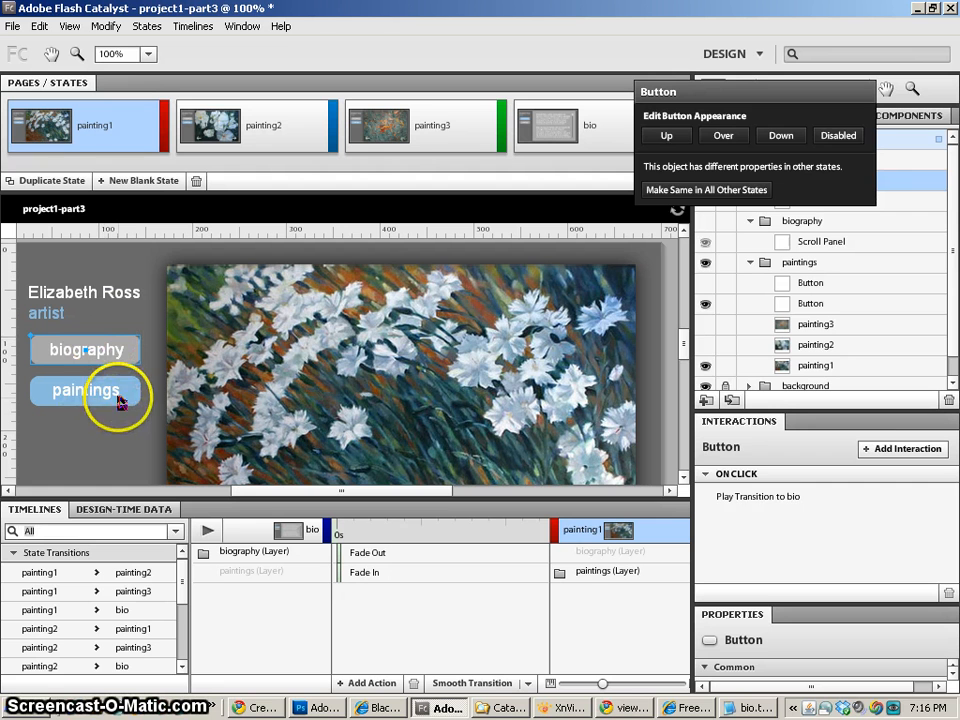
left_click(877, 456)
left_click(817, 509)
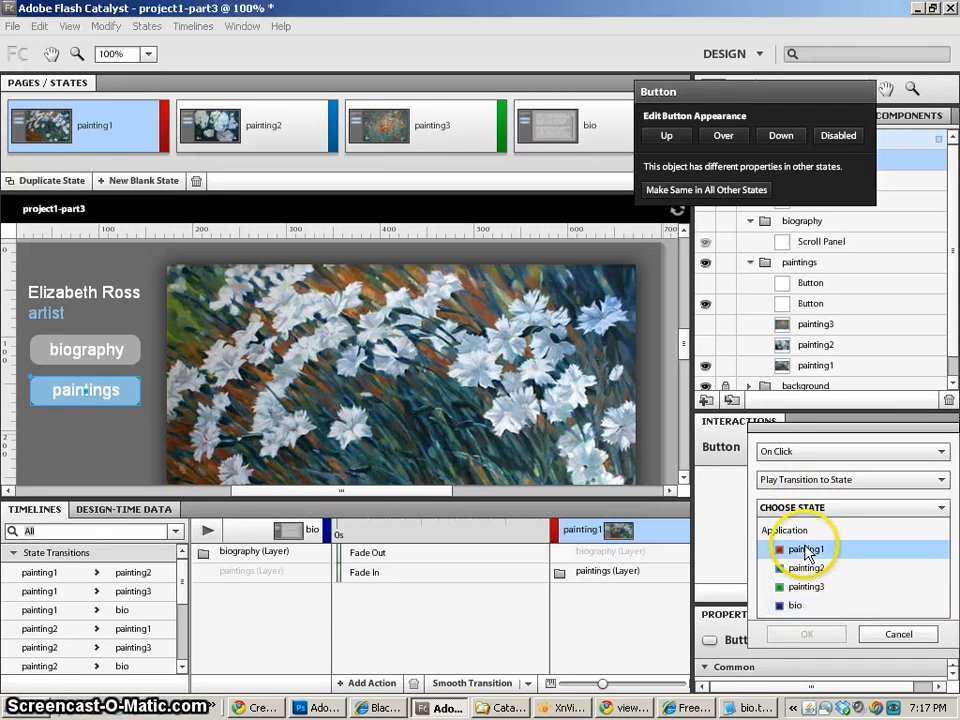
left_click(806, 550)
left_click(830, 573)
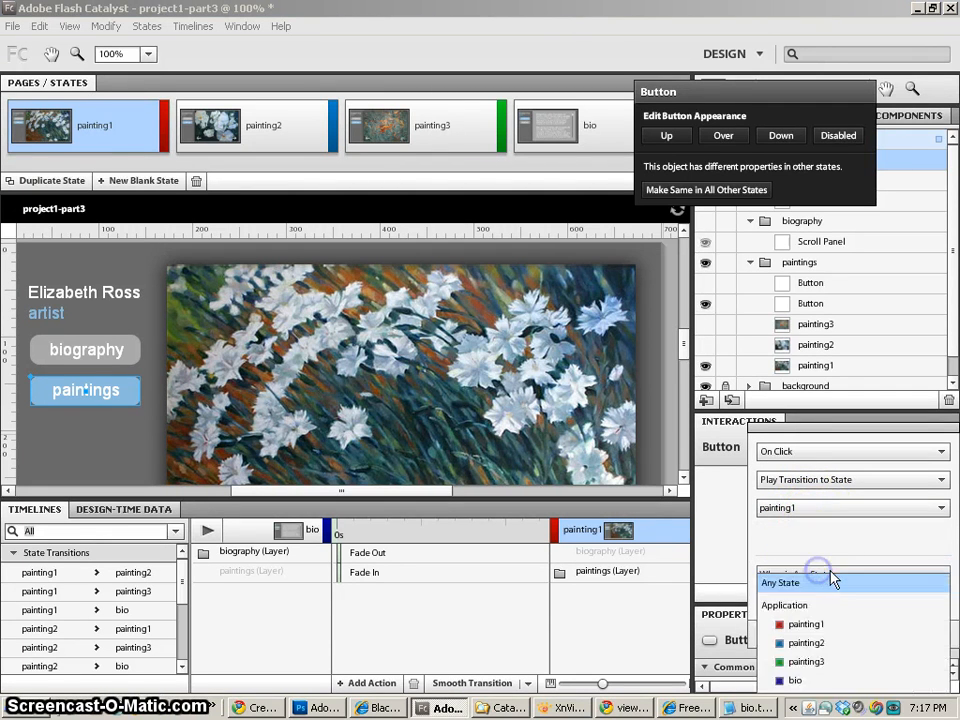
left_click(828, 582)
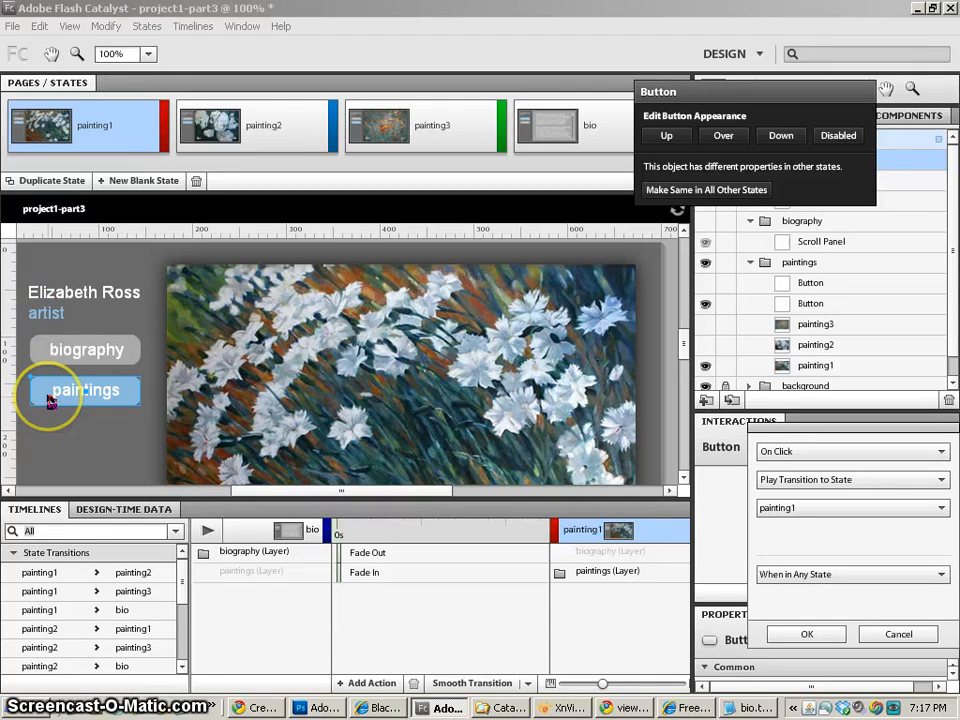
left_click(795, 574)
left_click(800, 681)
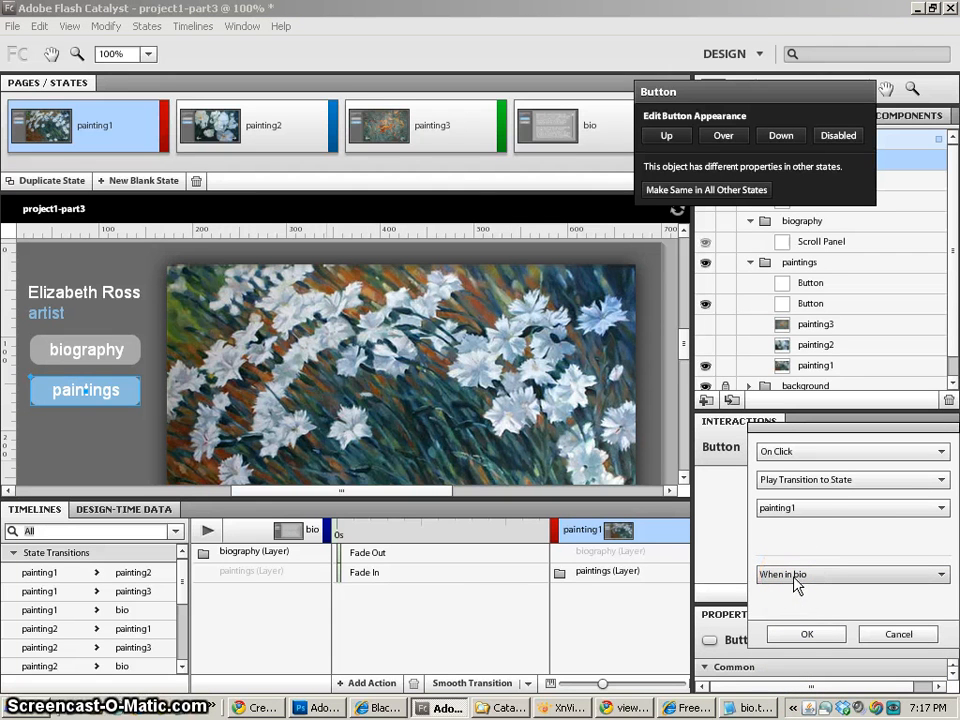
left_click(799, 510)
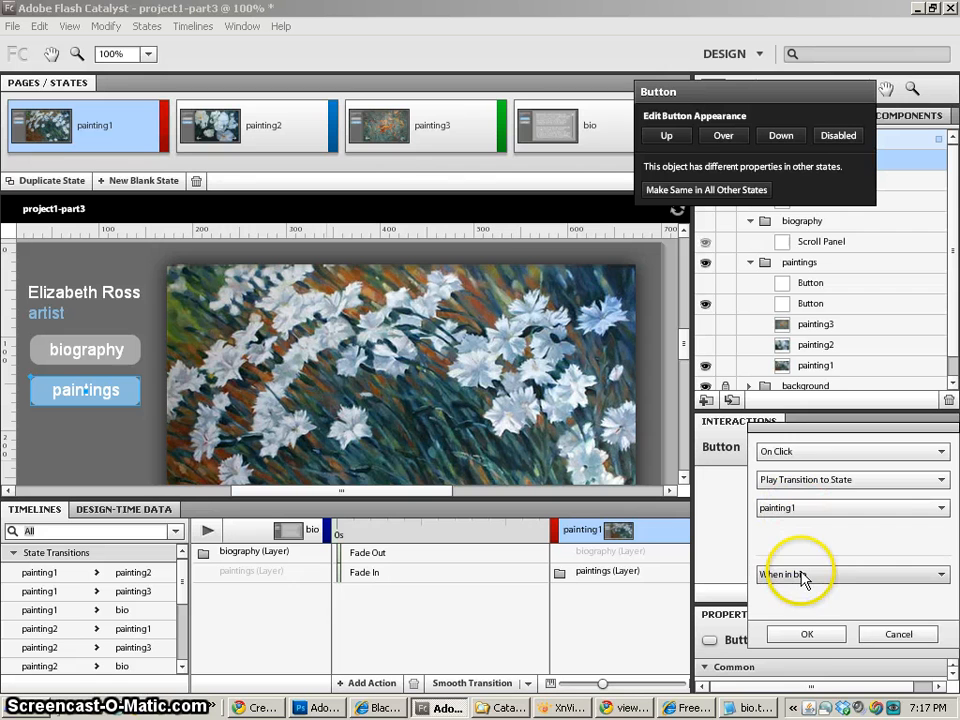
left_click(813, 634)
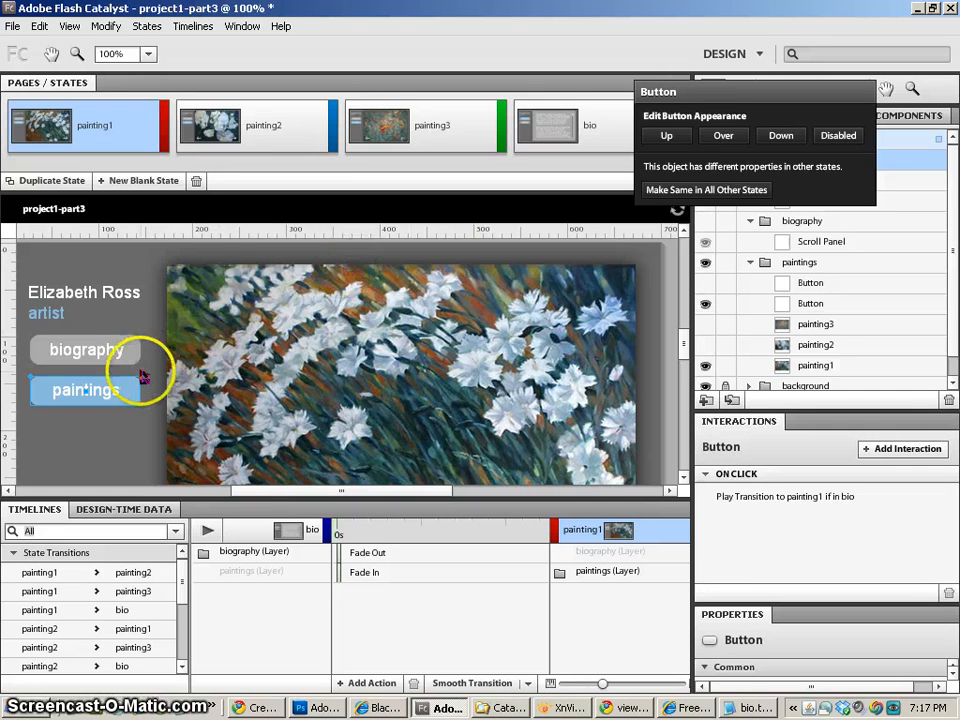
Edit the biography button's transition to bio so that it applies only when in painting1.
left_click(124, 358)
left_click(760, 500)
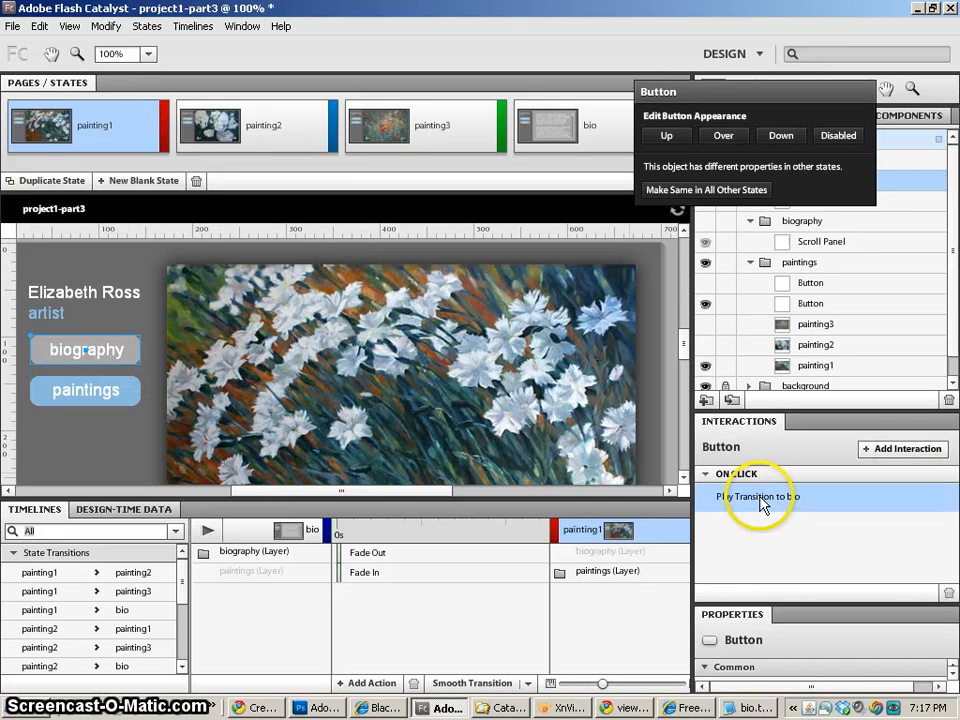
double_click(755, 499)
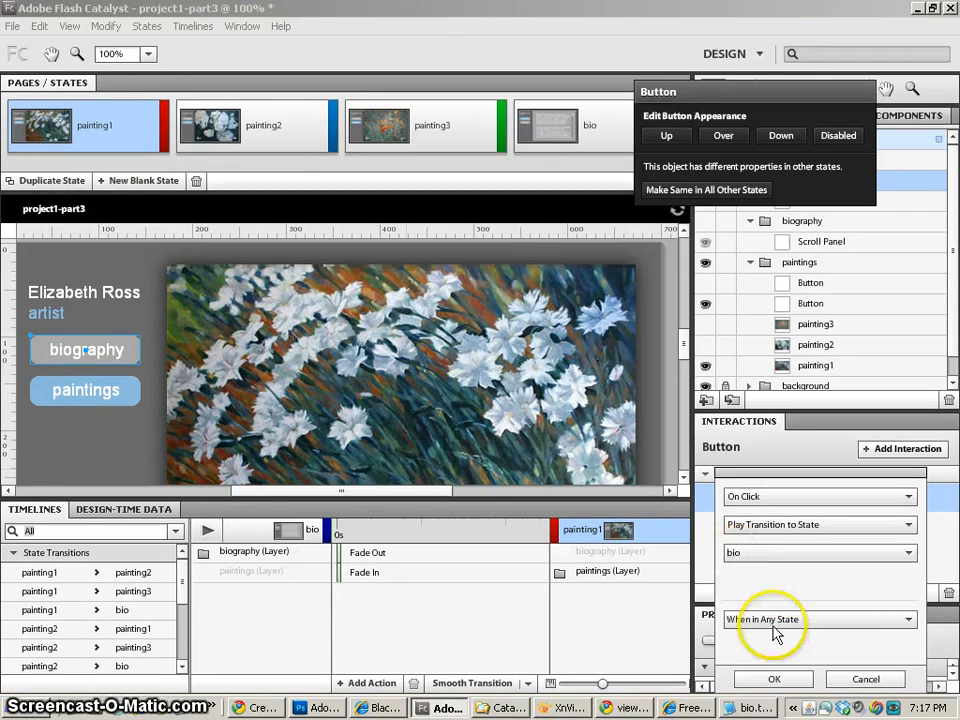
left_click(776, 620)
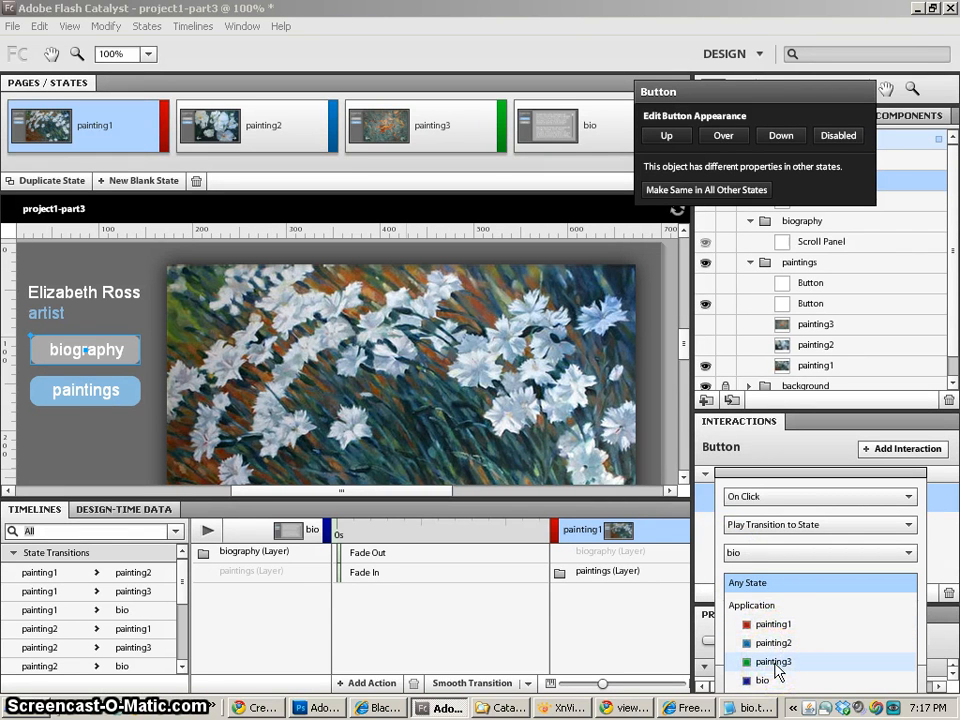
left_click(778, 624)
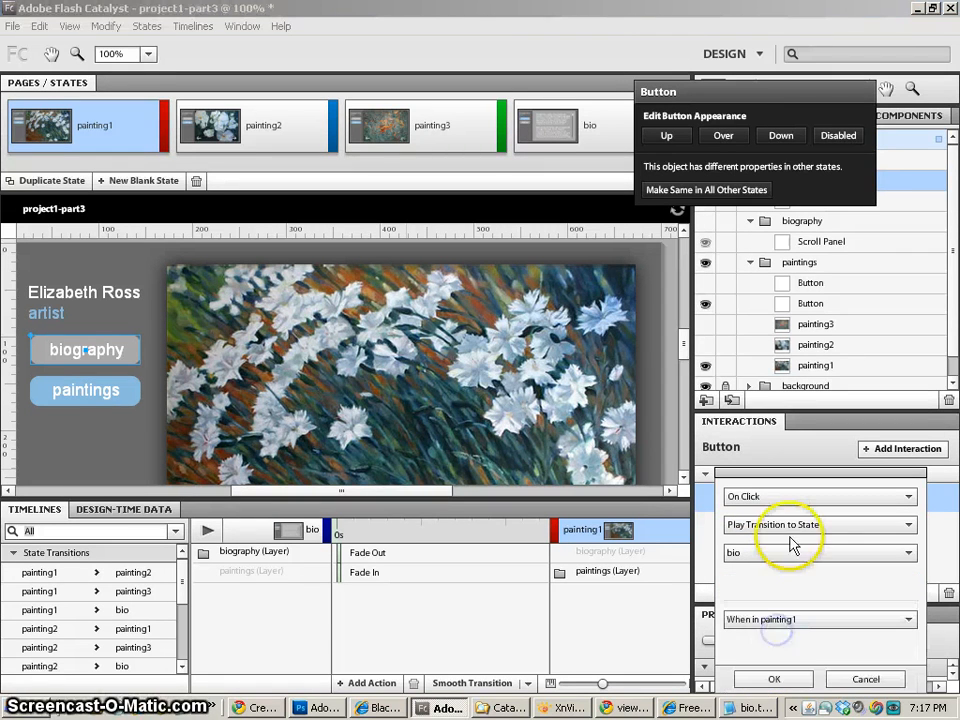
left_click(771, 679)
Add a second On Click interaction to the biography button, playing the transition to bio when in painting2.
left_click(887, 448)
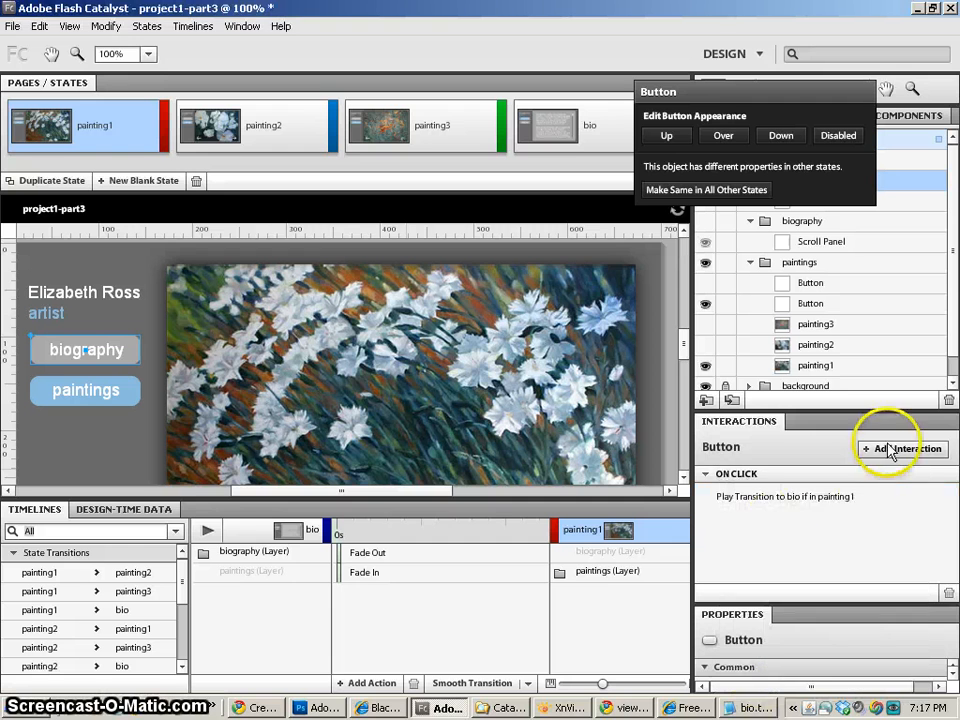
left_click(816, 510)
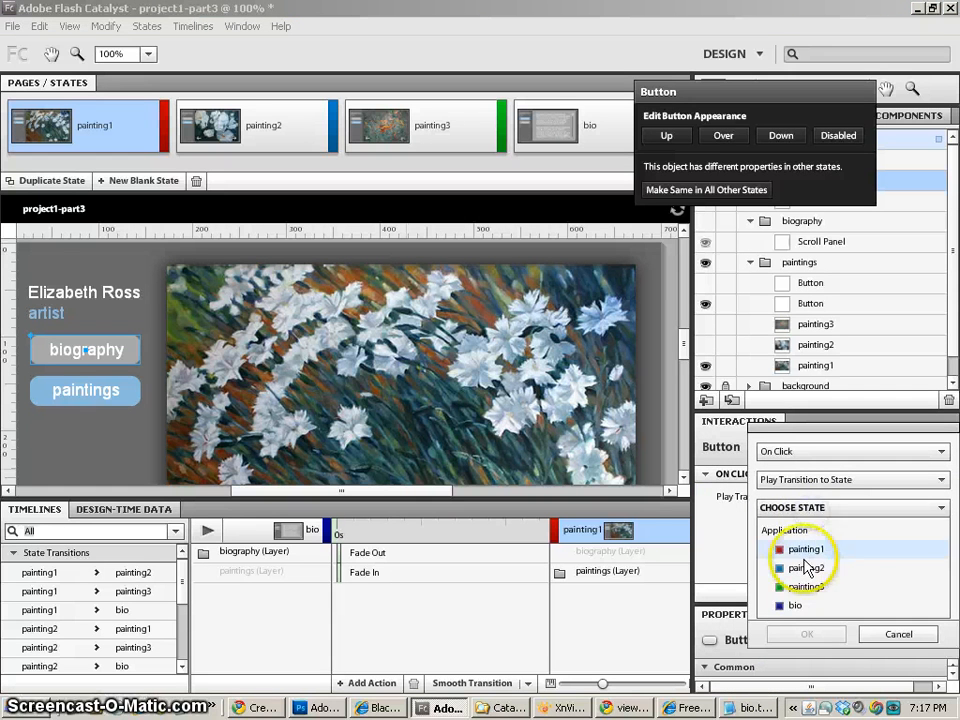
left_click(798, 605)
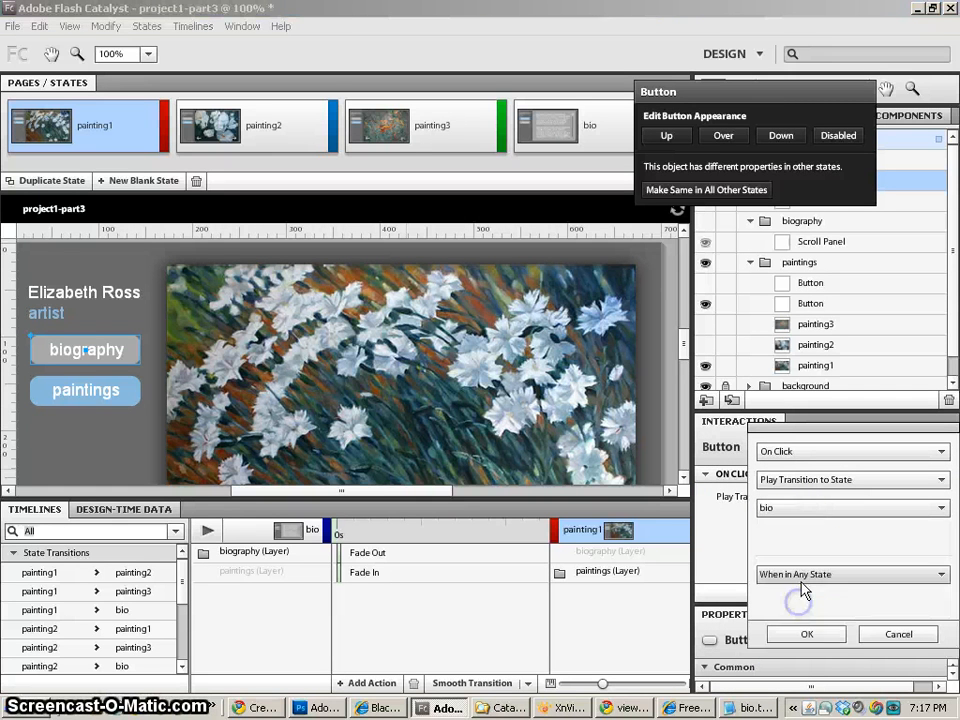
left_click(800, 575)
left_click(804, 636)
left_click(798, 634)
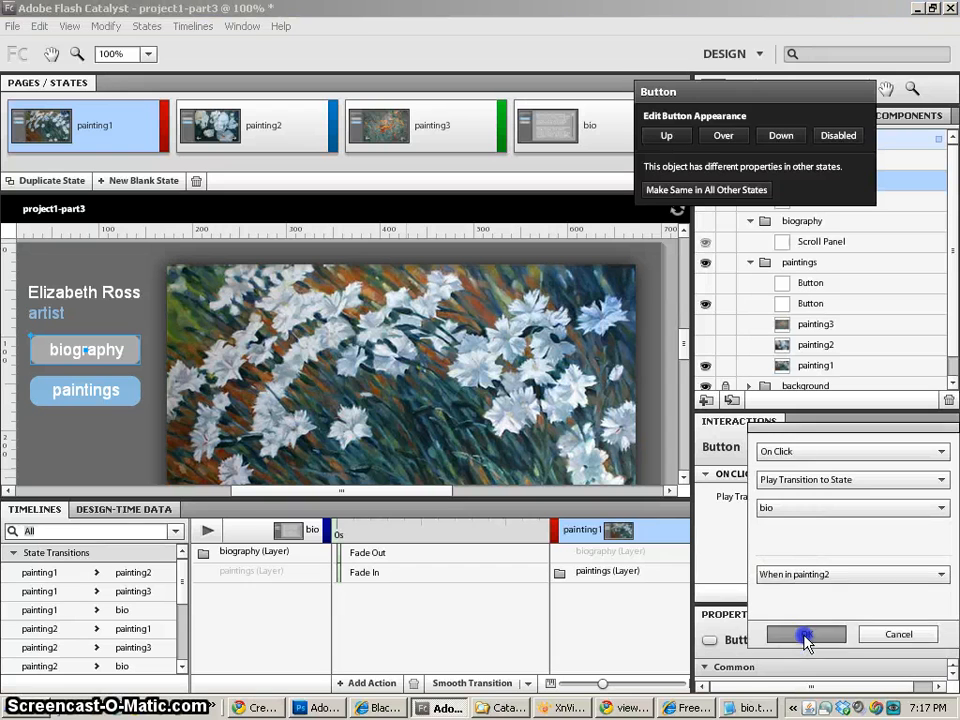
Add a third On Click interaction to the biography button, playing the transition to bio when in painting3.
left_click(902, 448)
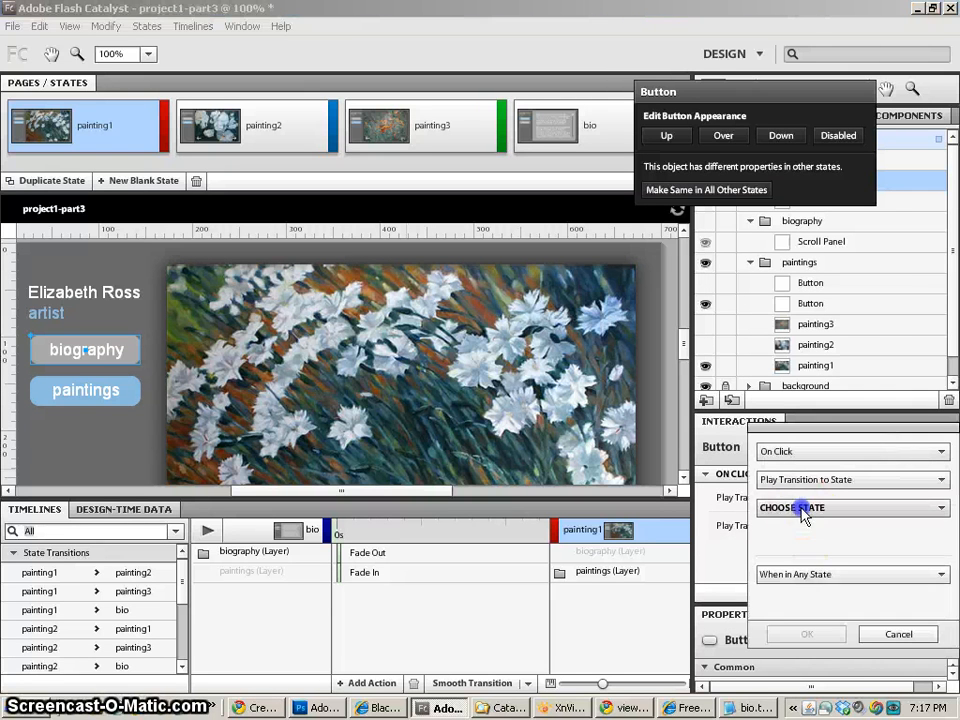
left_click(870, 508)
left_click(800, 605)
left_click(812, 576)
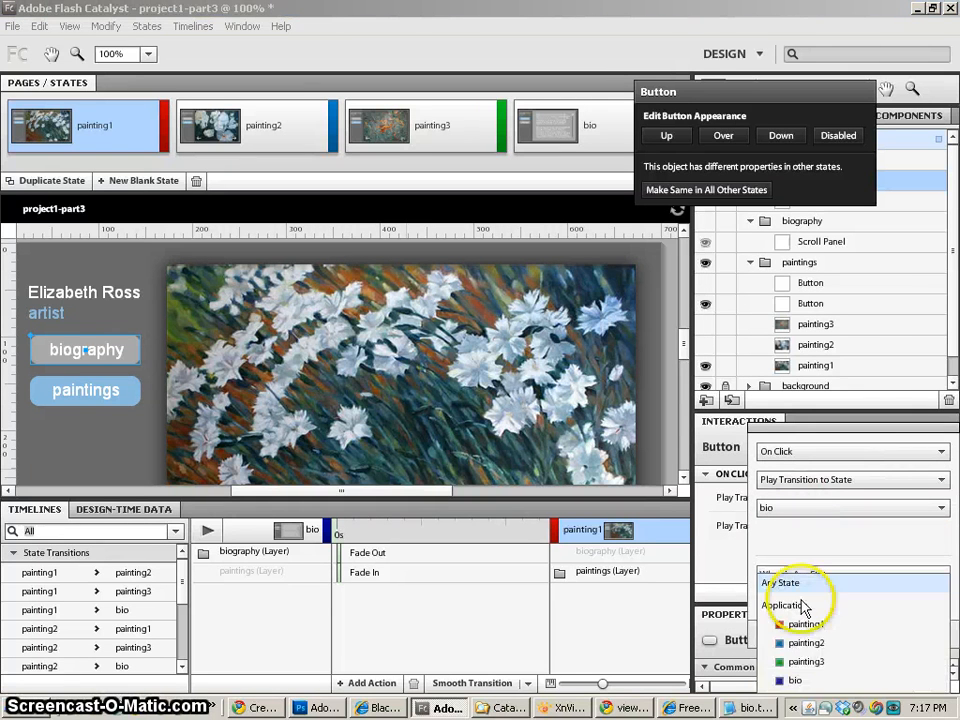
left_click(806, 664)
left_click(806, 635)
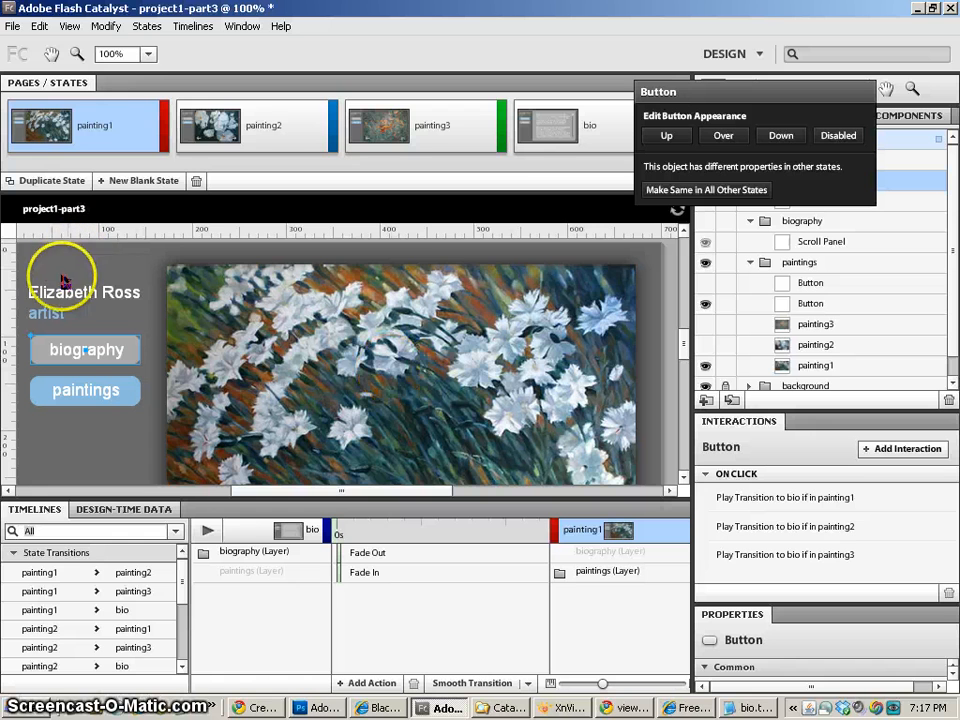
left_click(262, 126)
left_click(422, 124)
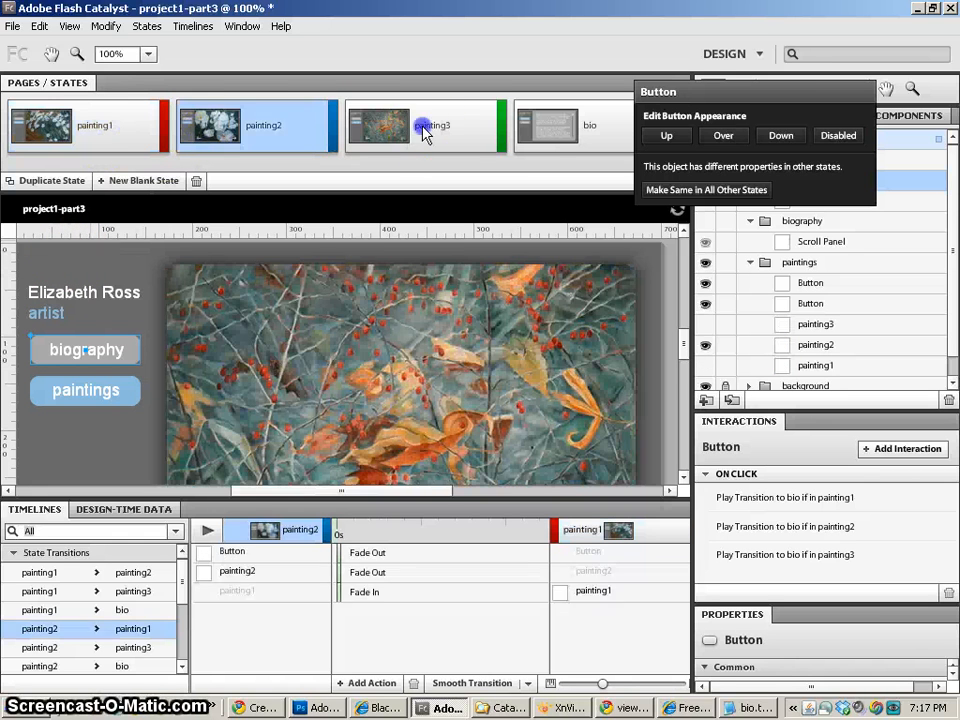
left_click(296, 126)
left_click(134, 122)
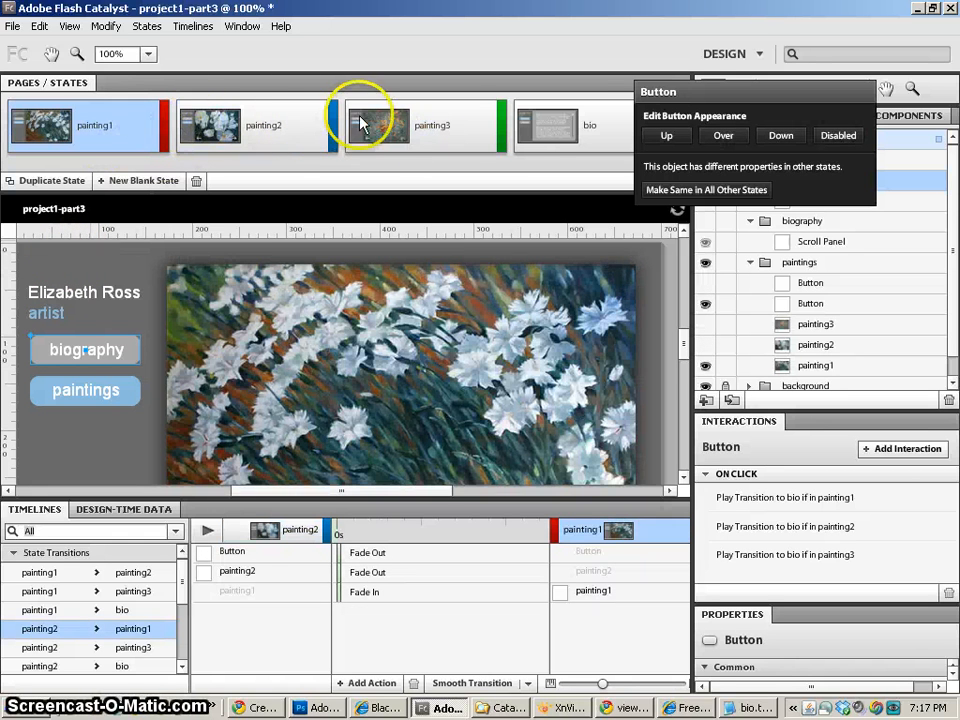
left_click(535, 133)
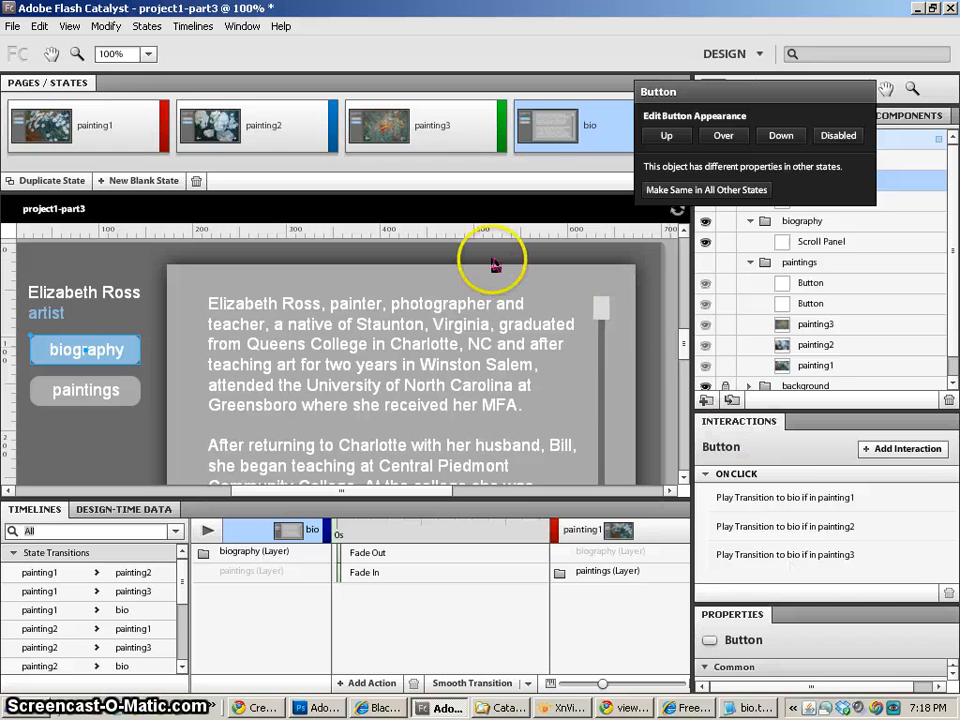
In the painting1 state, add an On Click interaction to the right arrow button that plays the transition to painting2 when in painting1.
left_click_drag(686, 350, 686, 380)
left_click(95, 110)
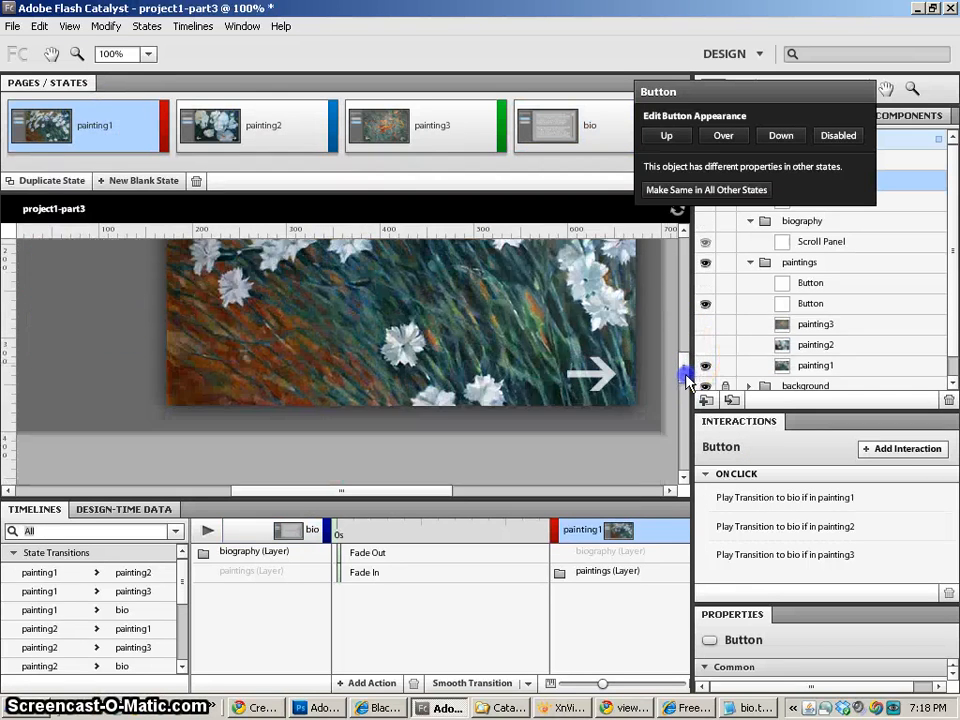
left_click(603, 374)
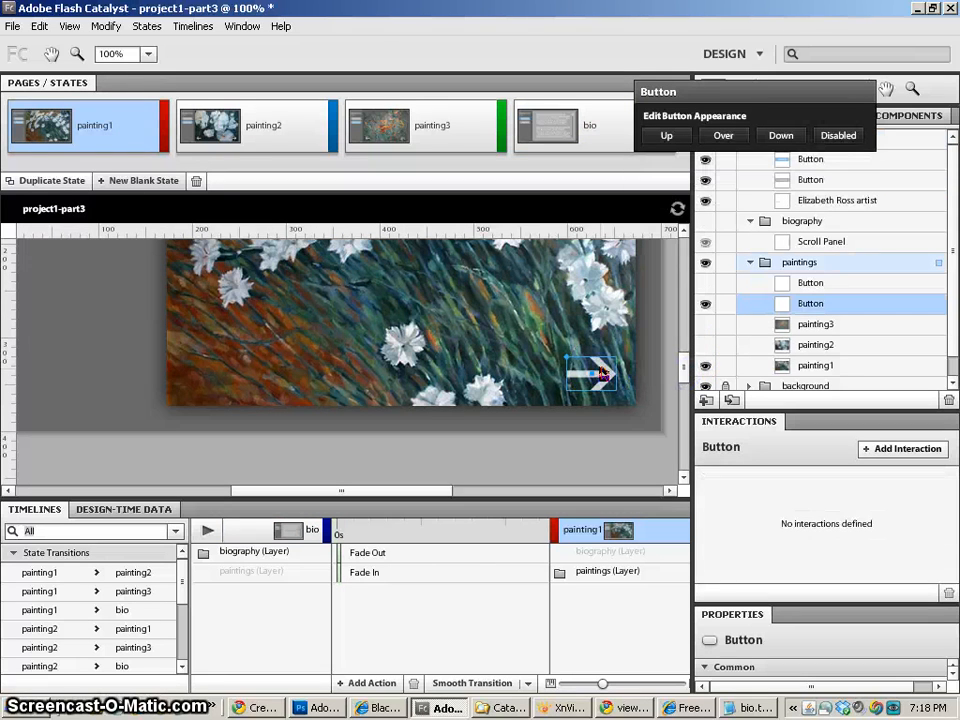
left_click(890, 449)
left_click(803, 510)
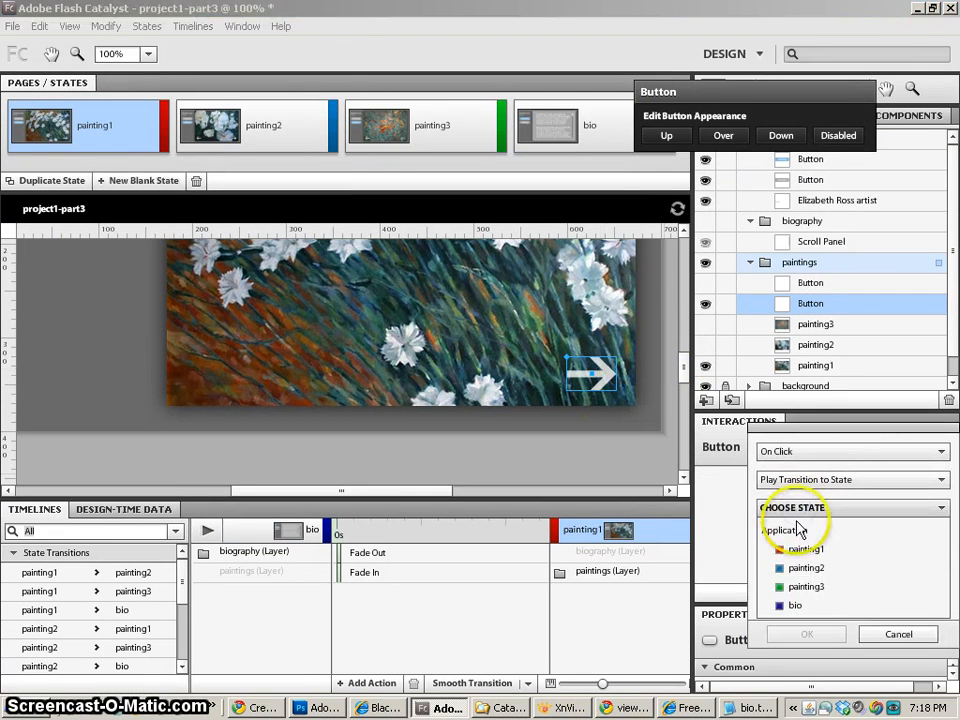
left_click(806, 567)
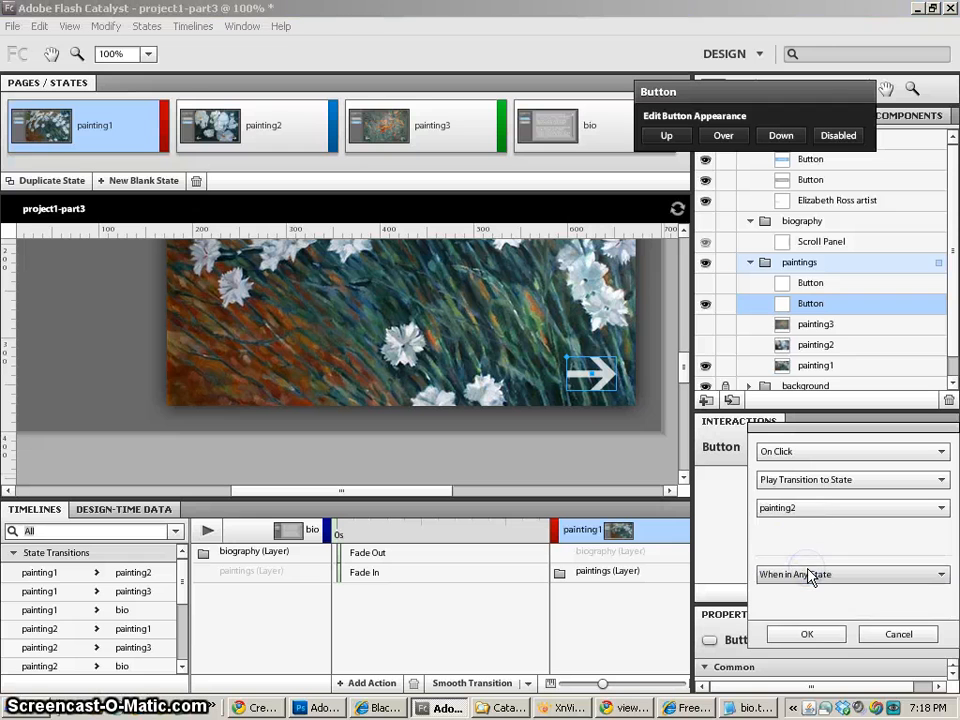
left_click(810, 575)
left_click(806, 628)
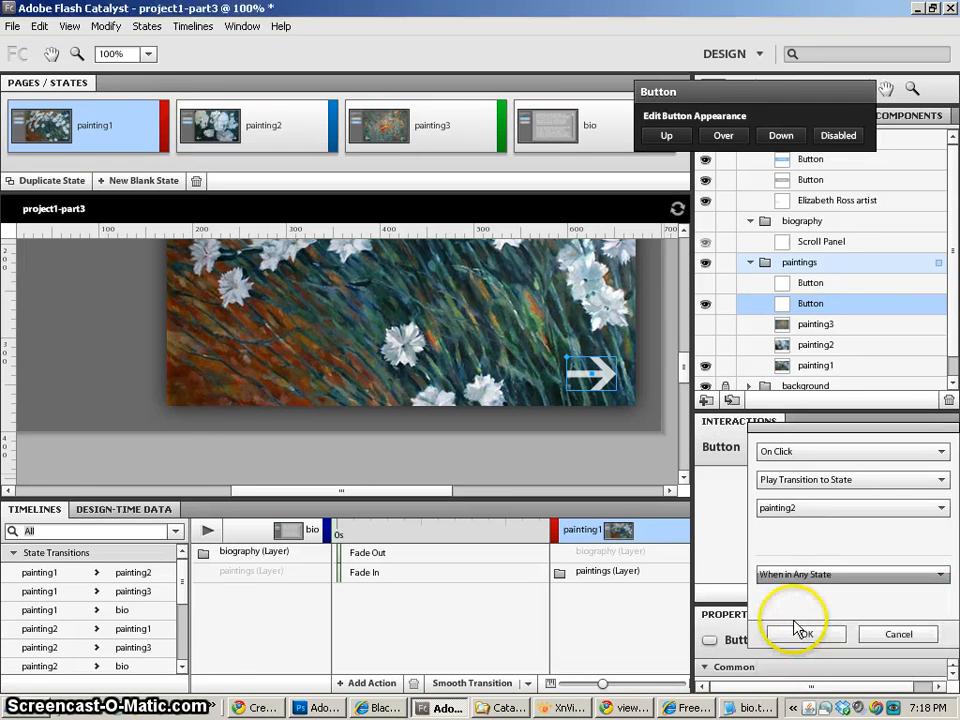
left_click(803, 634)
Add a second On Click interaction to the right arrow button, playing the transition to painting3 when in painting2.
left_click(889, 390)
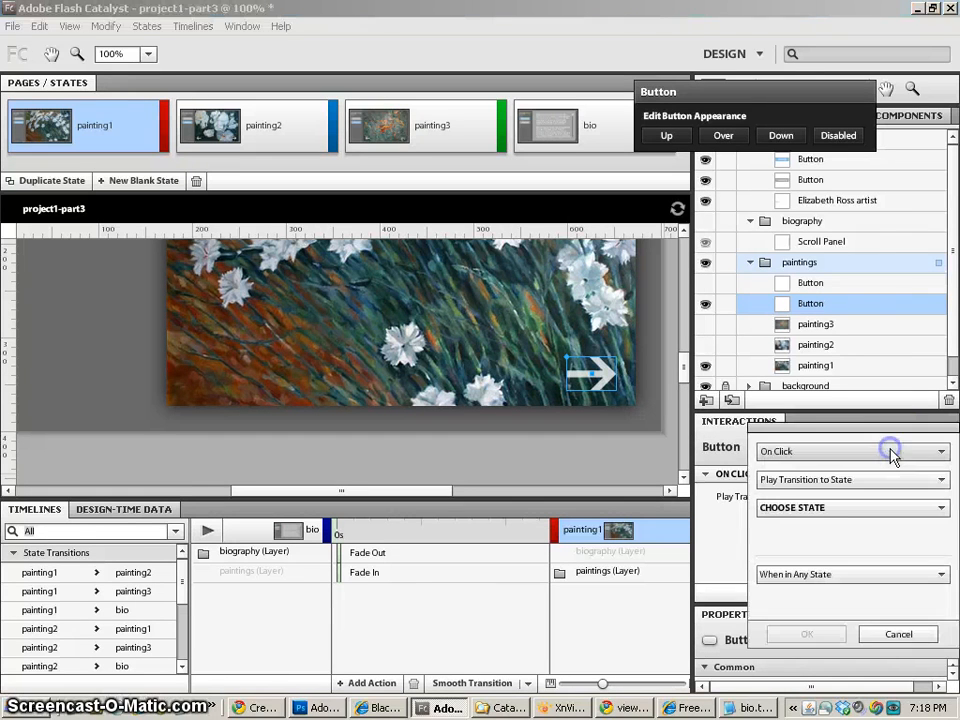
left_click(846, 507)
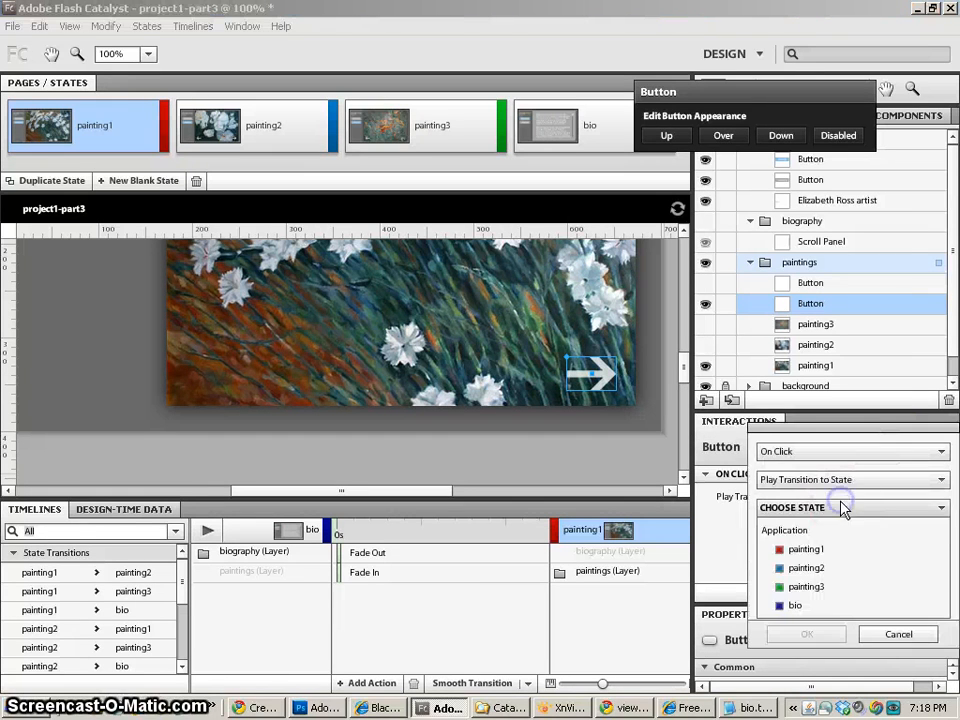
left_click(815, 586)
left_click(815, 580)
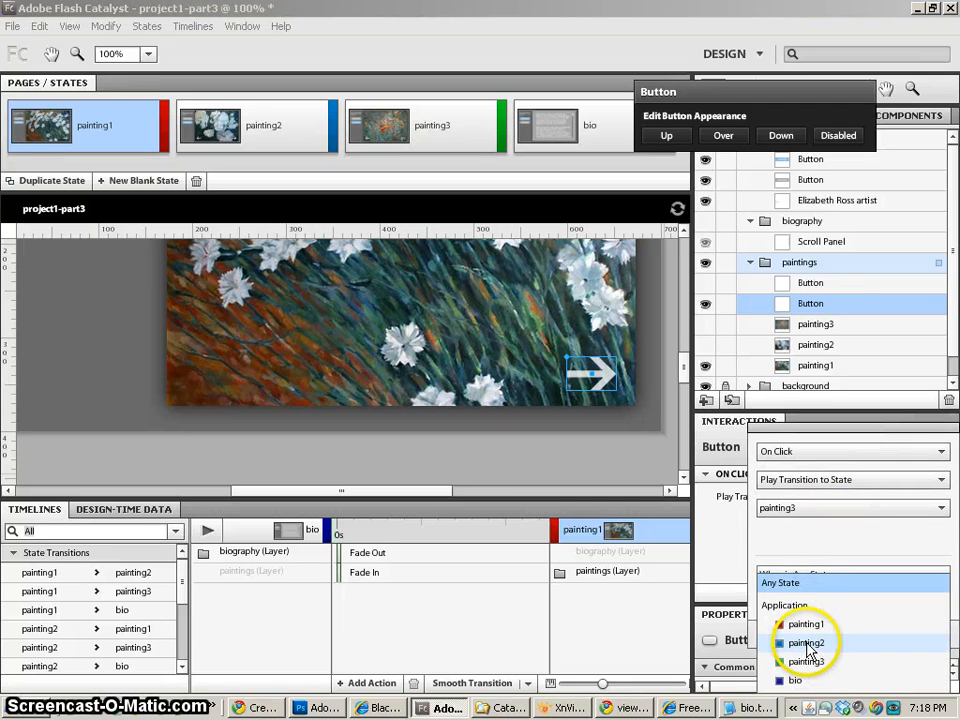
left_click(808, 645)
left_click(806, 633)
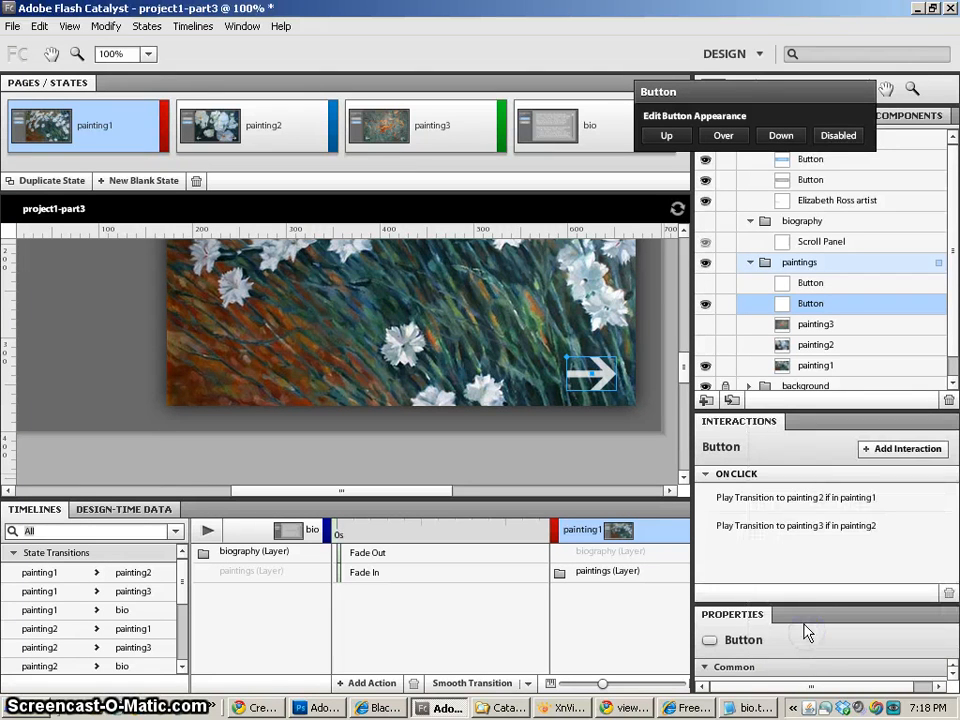
In the painting3 state, add an On Click interaction to the left arrow button that plays the transition to painting2 when in painting3.
left_click(386, 128)
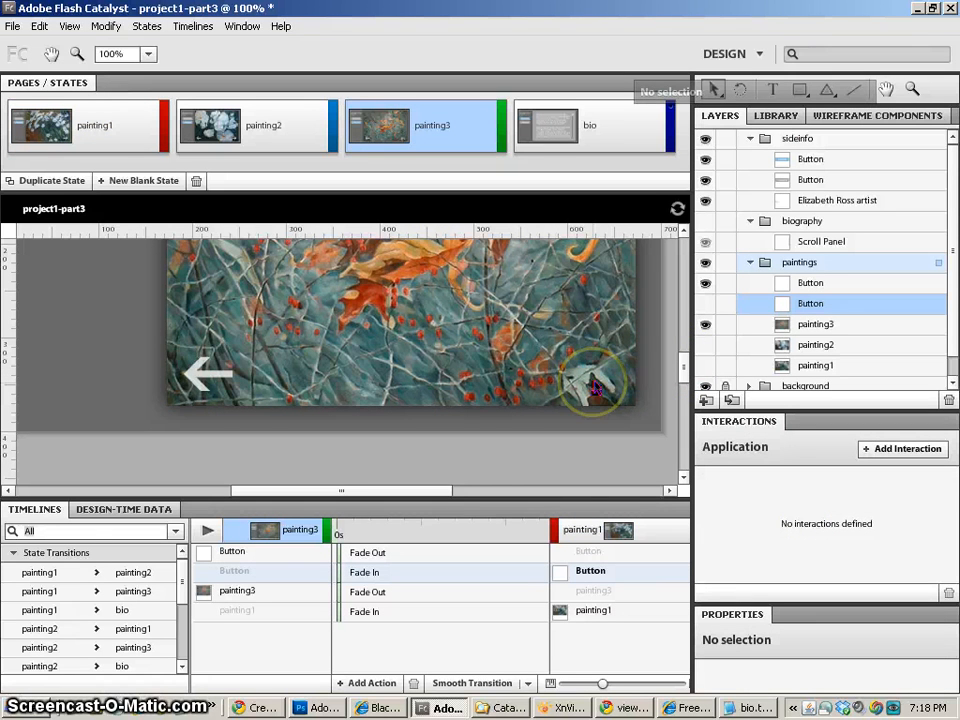
left_click(222, 382)
left_click(882, 448)
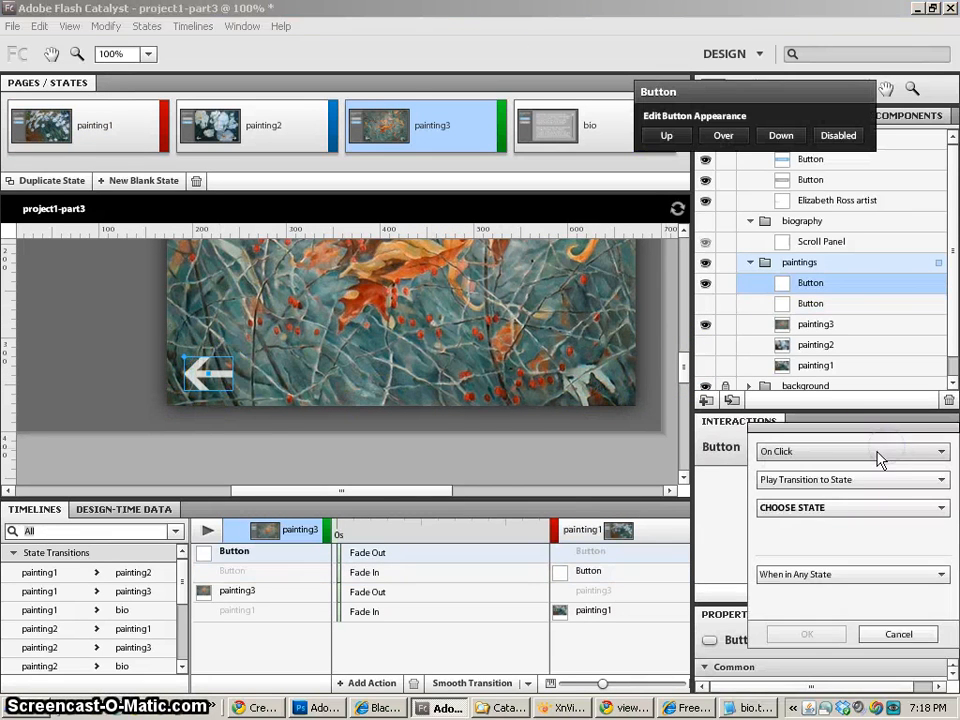
left_click(838, 509)
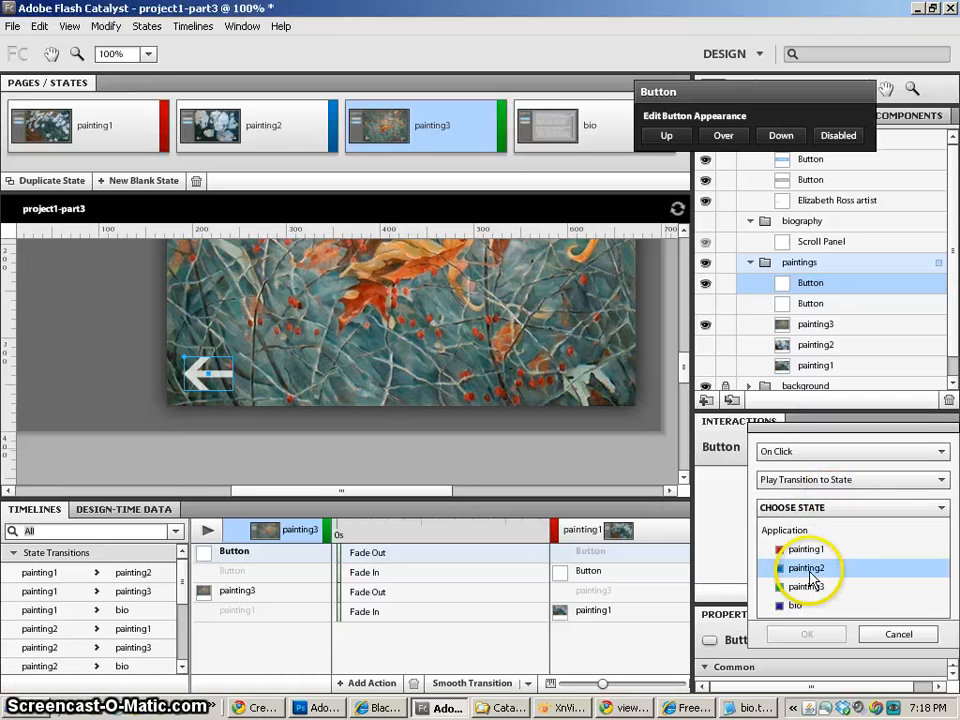
left_click(810, 571)
left_click(814, 575)
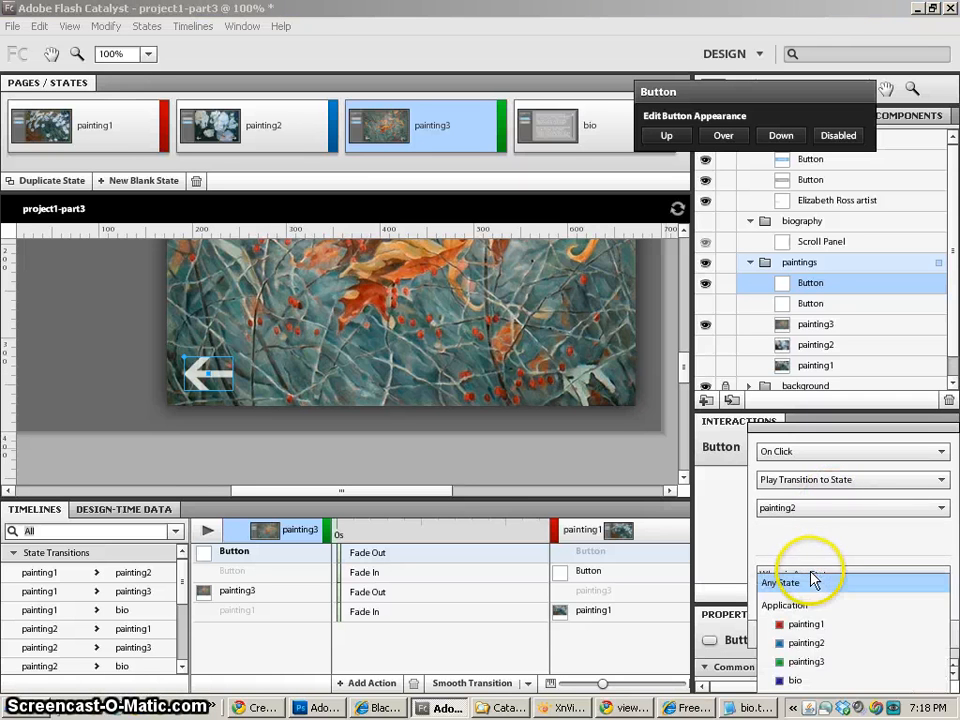
left_click(810, 662)
left_click(808, 694)
Add a second On Click interaction to the left arrow button, playing the transition to painting1 when in painting2.
left_click(876, 449)
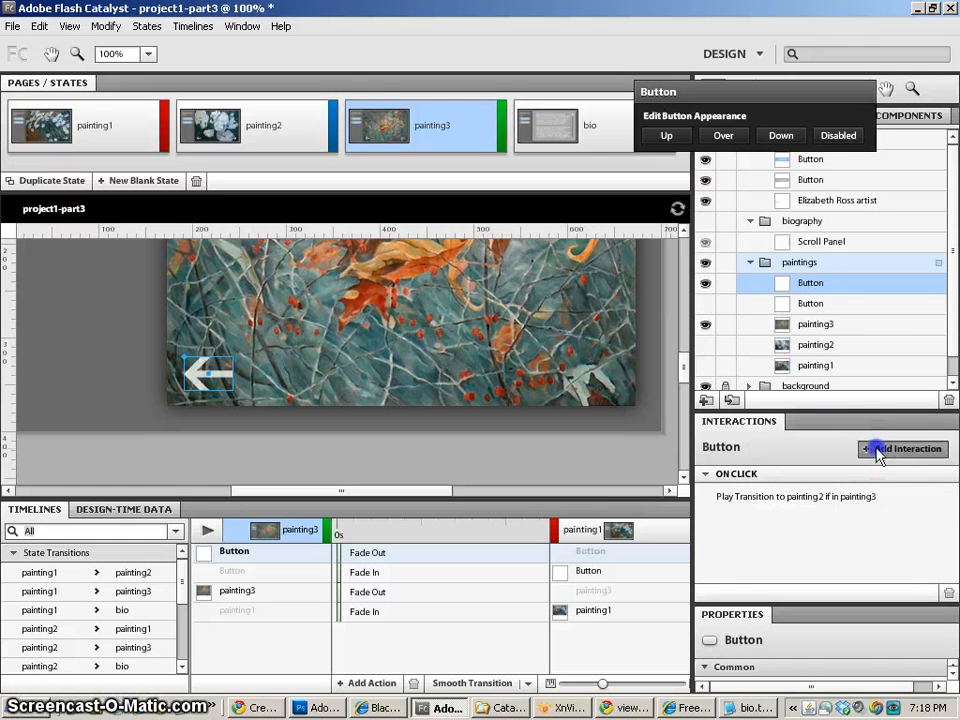
left_click(831, 508)
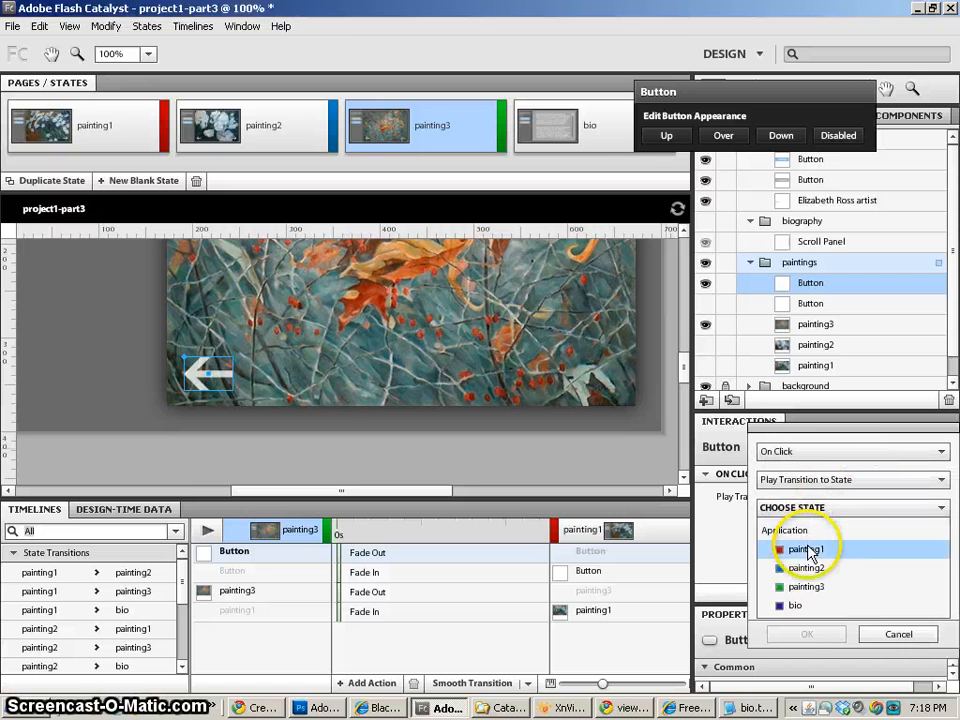
left_click(808, 551)
left_click(806, 575)
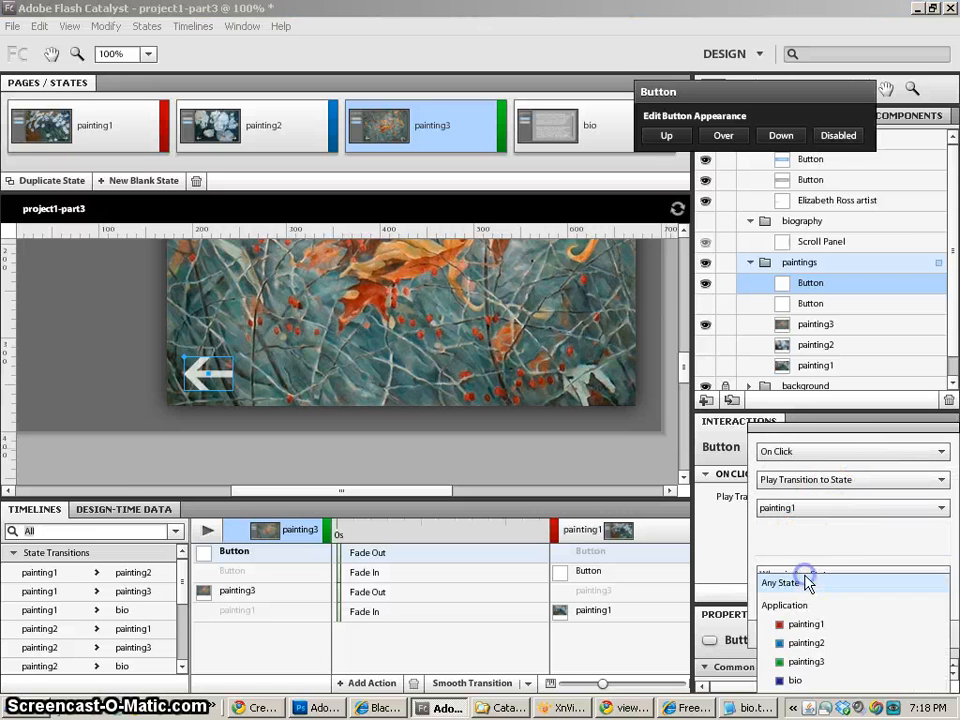
left_click(803, 645)
left_click(806, 638)
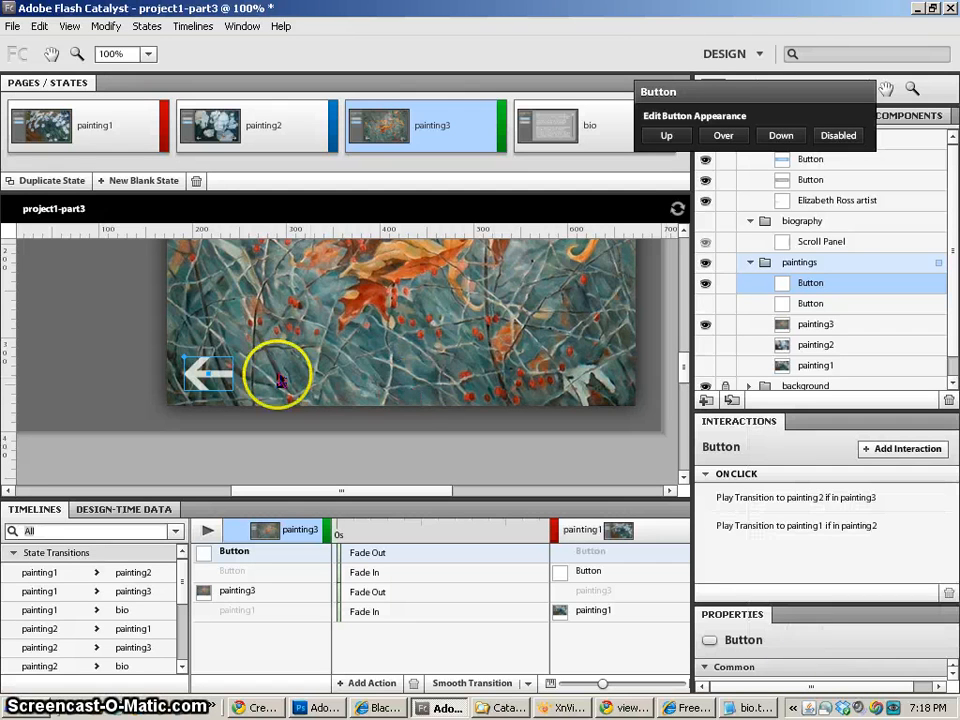
Check which arrow buttons appear in the painting1, painting2, painting3 and bio states, and return to painting1.
left_click(64, 128)
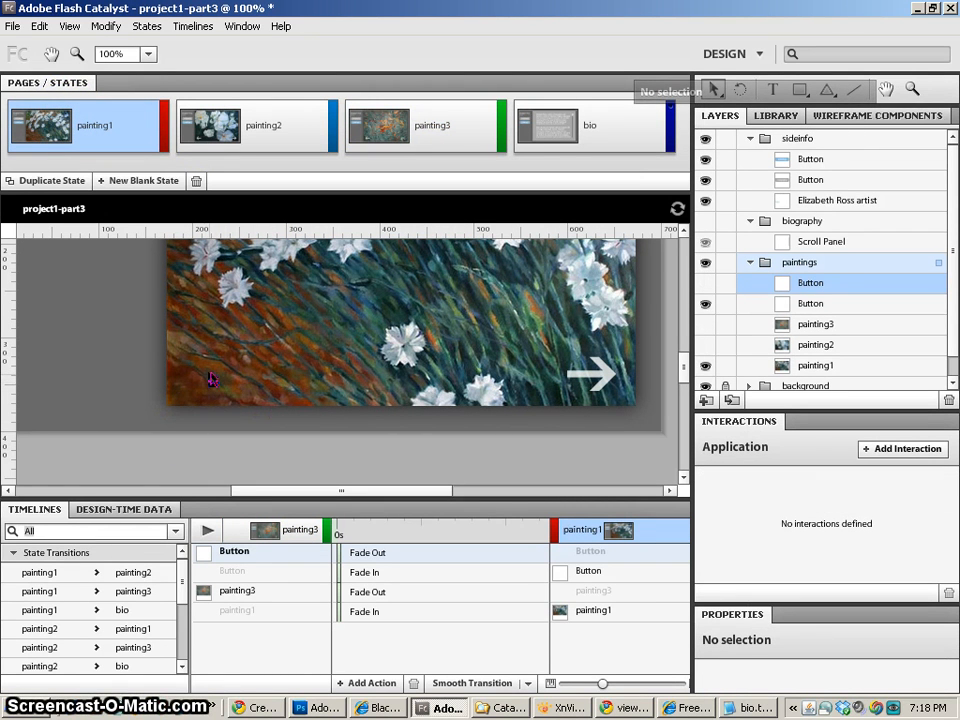
left_click(222, 143)
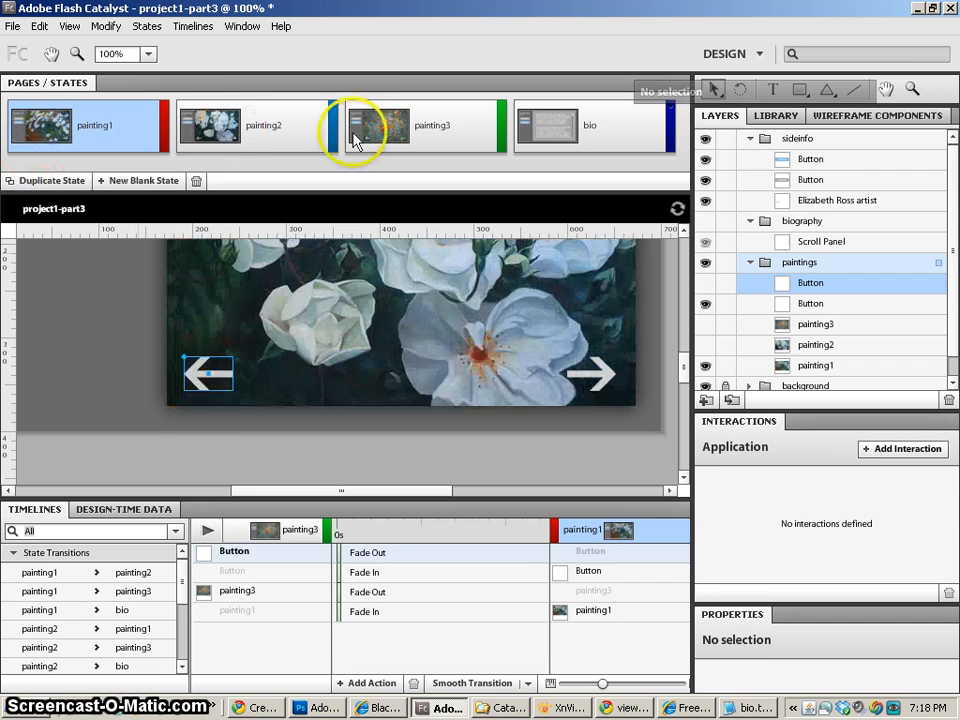
left_click(440, 132)
left_click(546, 133)
left_click(440, 137)
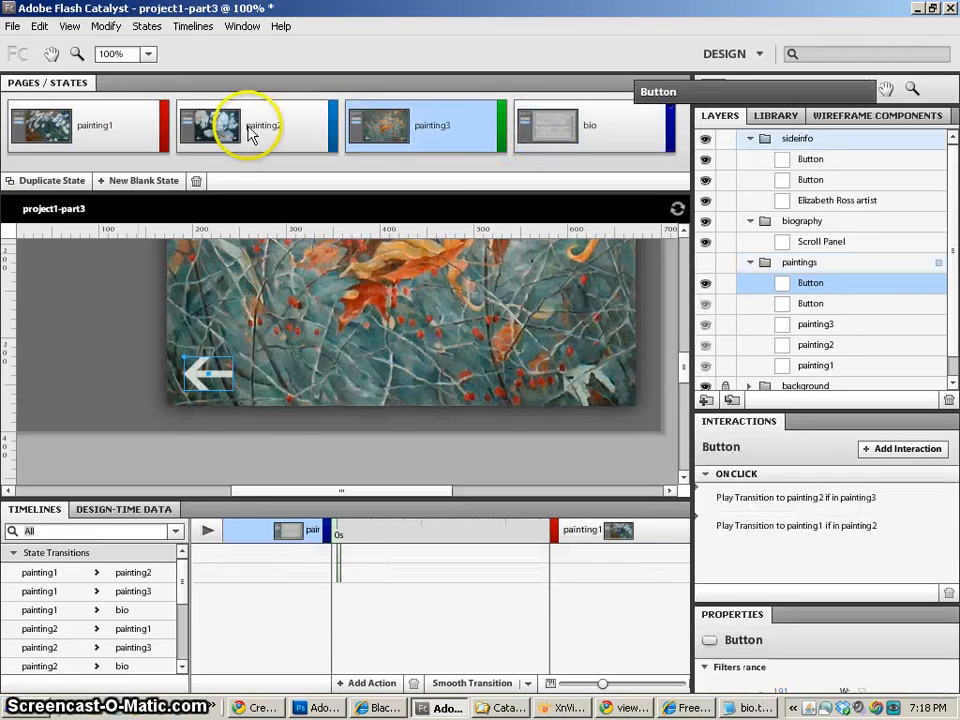
left_click(245, 125)
left_click(55, 135)
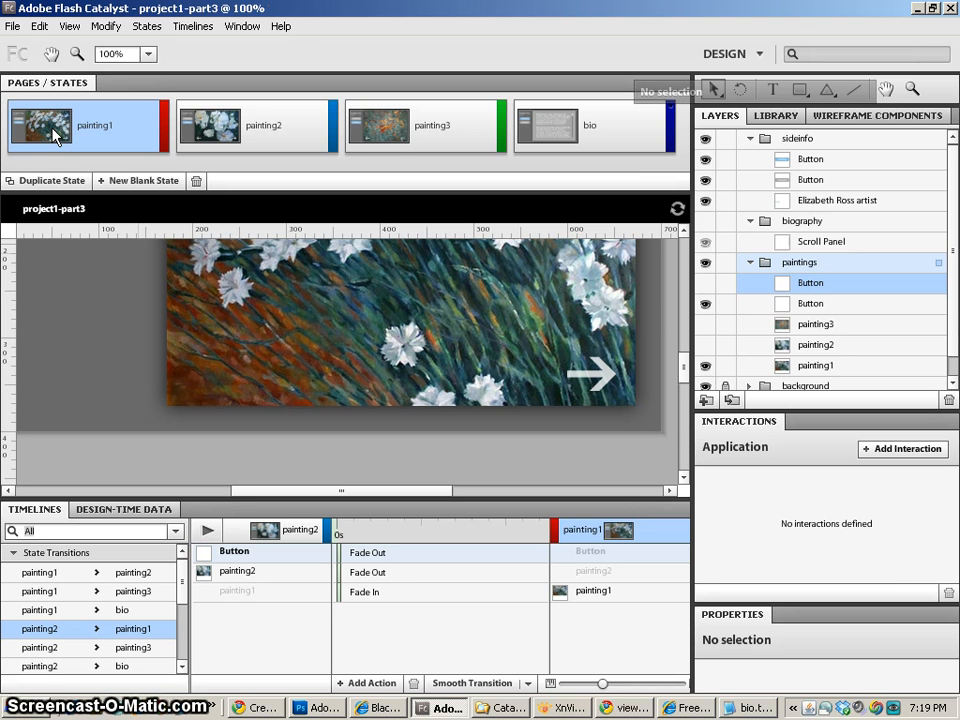
Run the project in the browser, test the biography text's scrollbar, and switch to the paintings with the paintings button.
key("ctrl+Return")
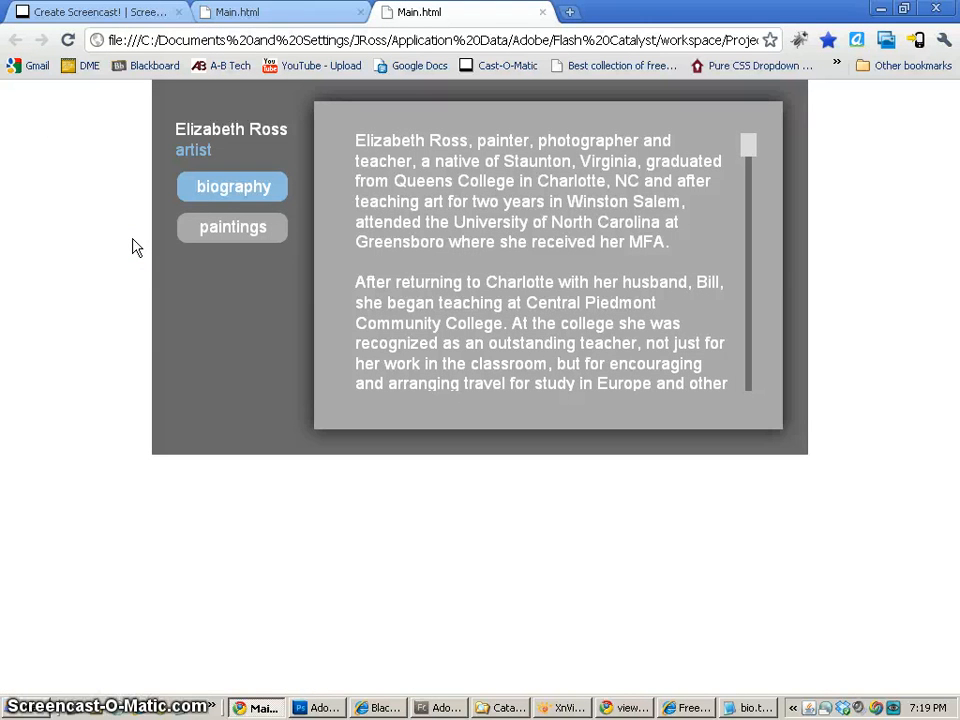
mouse_move(748, 145)
left_mouse_down()
mouse_move(748, 328)
mouse_move(748, 221)
left_mouse_up()
left_click(256, 226)
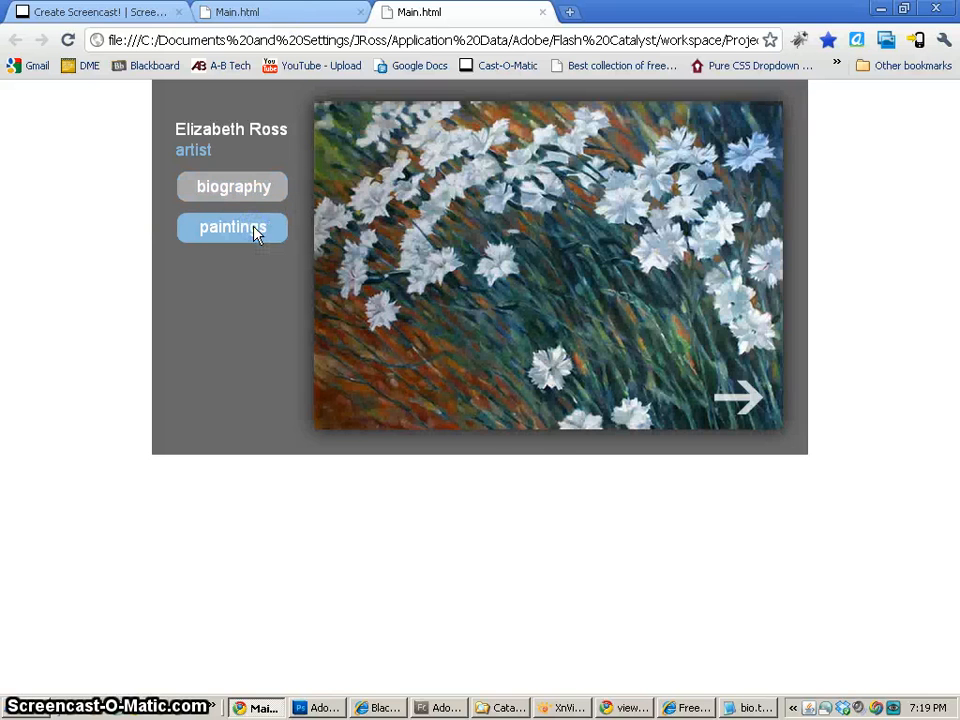
Test both arrow buttons by paging forward to the third painting and back to the first, twice.
left_click(750, 404)
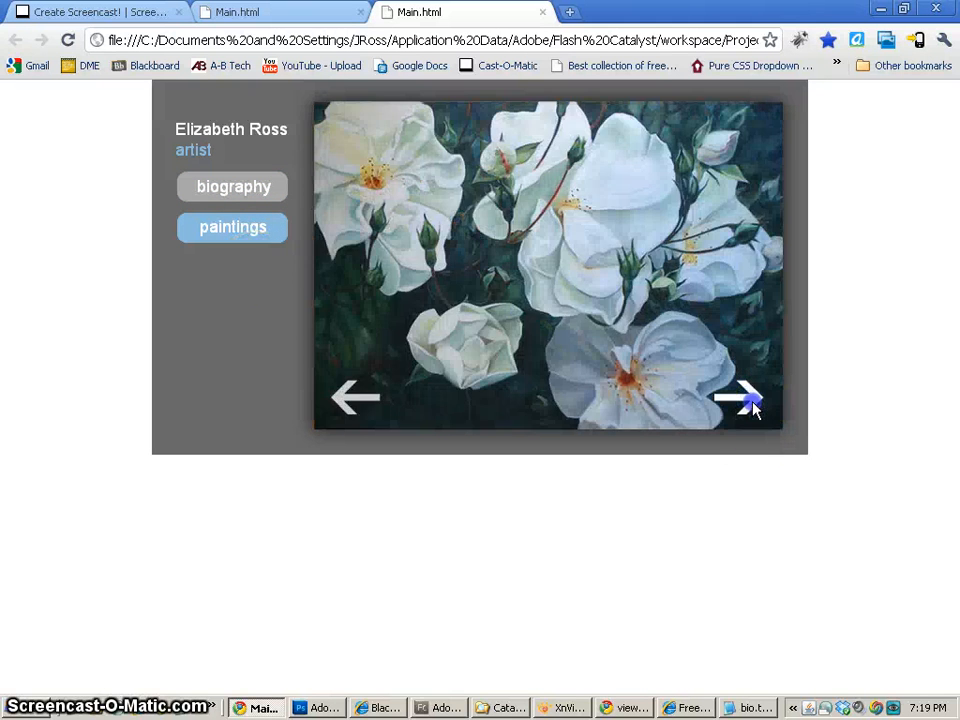
left_click(750, 404)
left_click(362, 402)
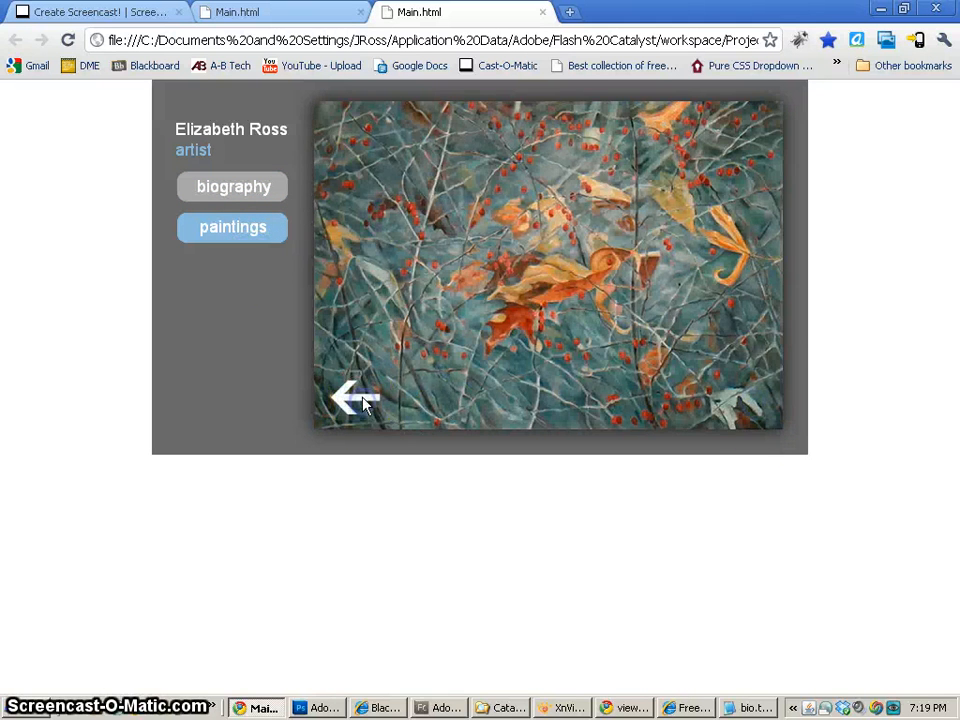
left_click(361, 403)
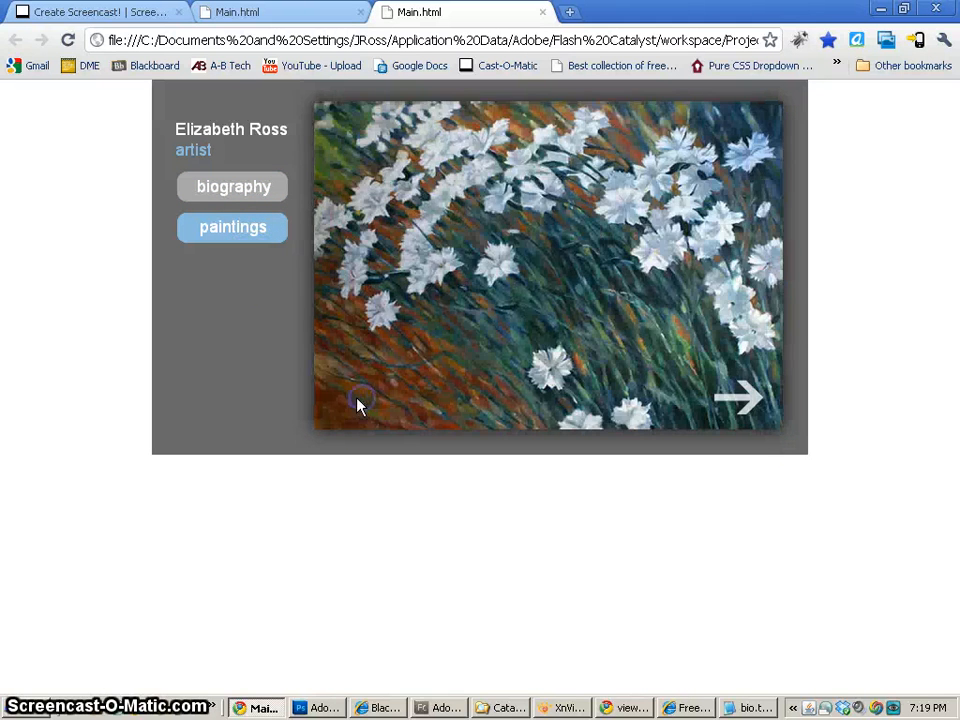
left_click(748, 402)
left_click(750, 402)
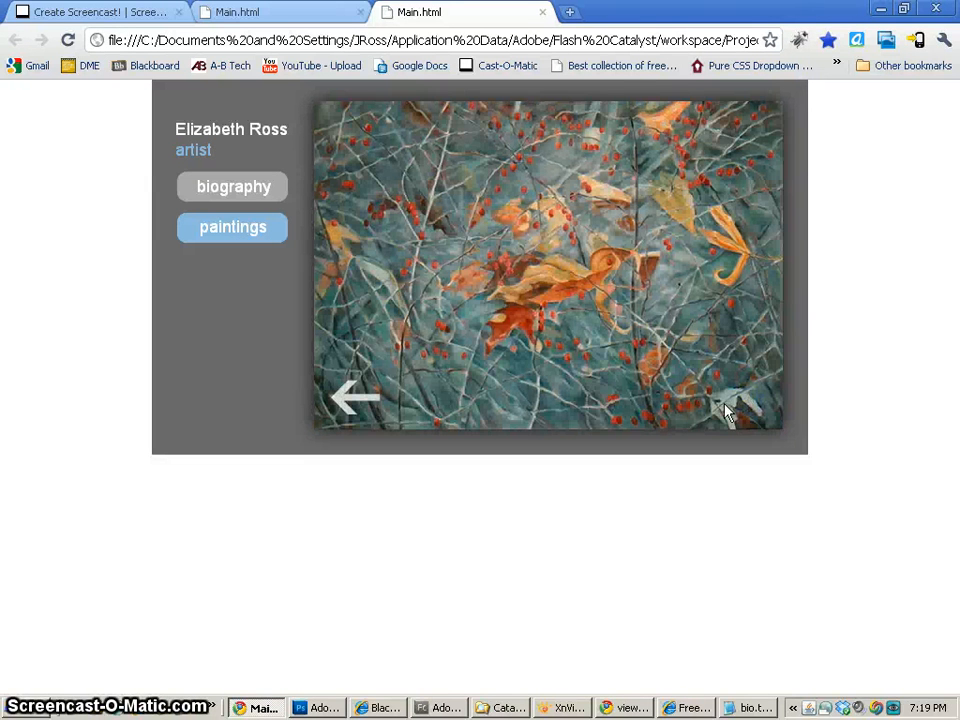
left_click(378, 403)
left_click(380, 403)
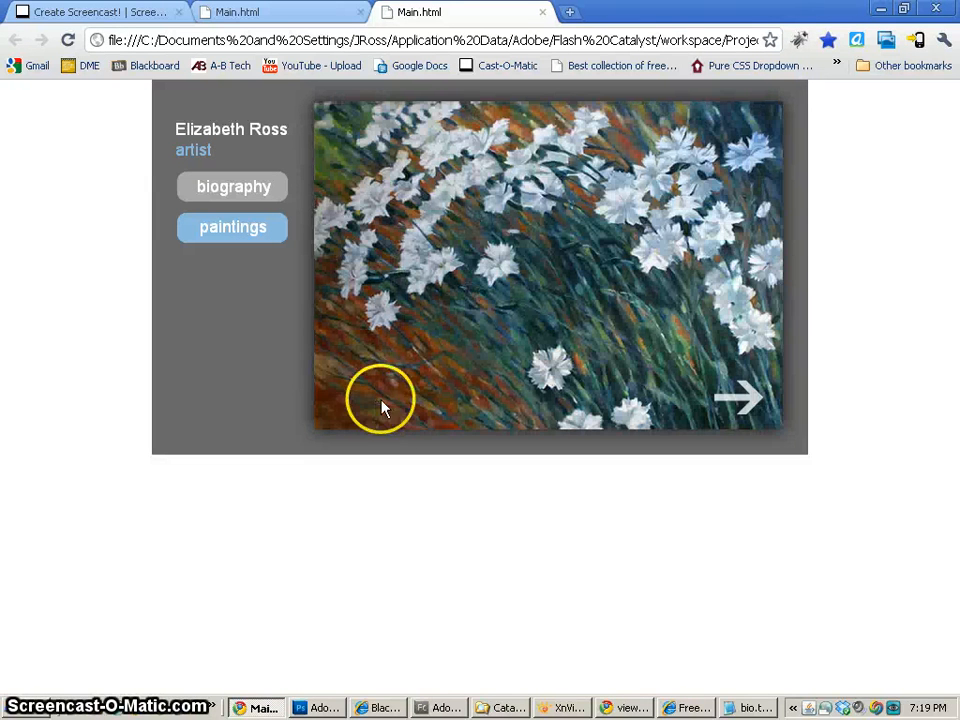
Page forward and back through the paintings again to examine the transitions, and test the biography button.
left_click(743, 396)
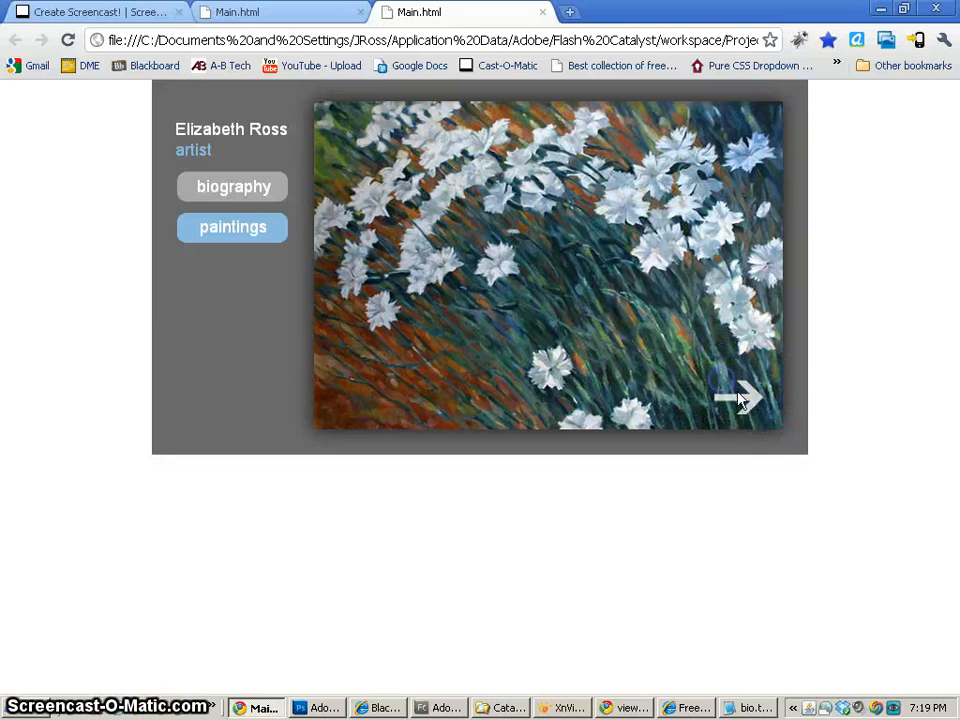
left_click(742, 400)
left_click(744, 400)
left_click(356, 398)
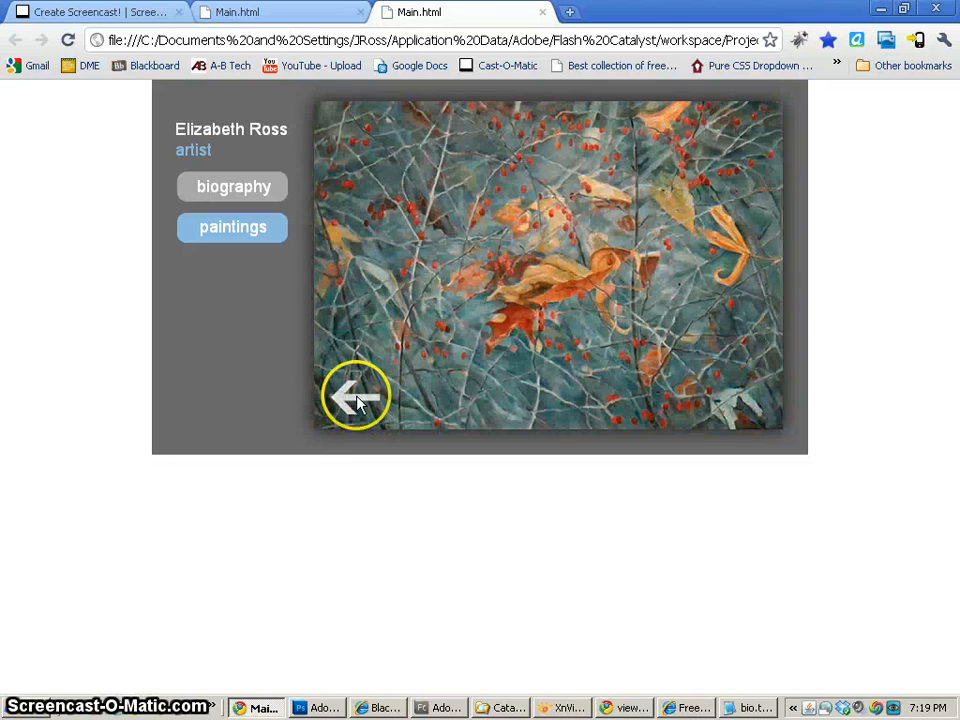
left_click(358, 400)
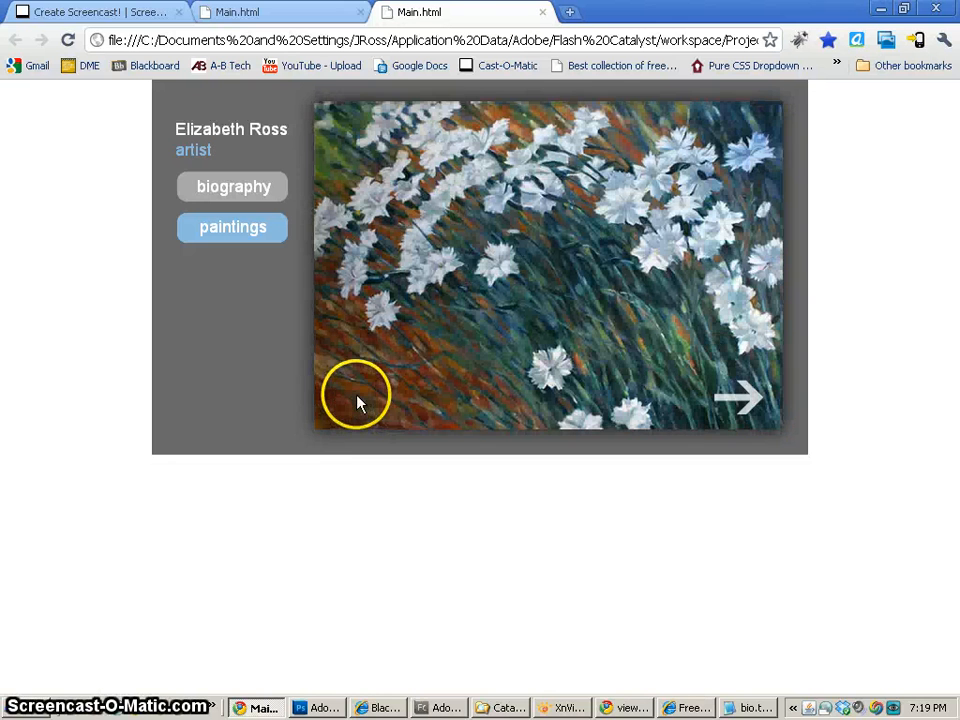
left_click(728, 395)
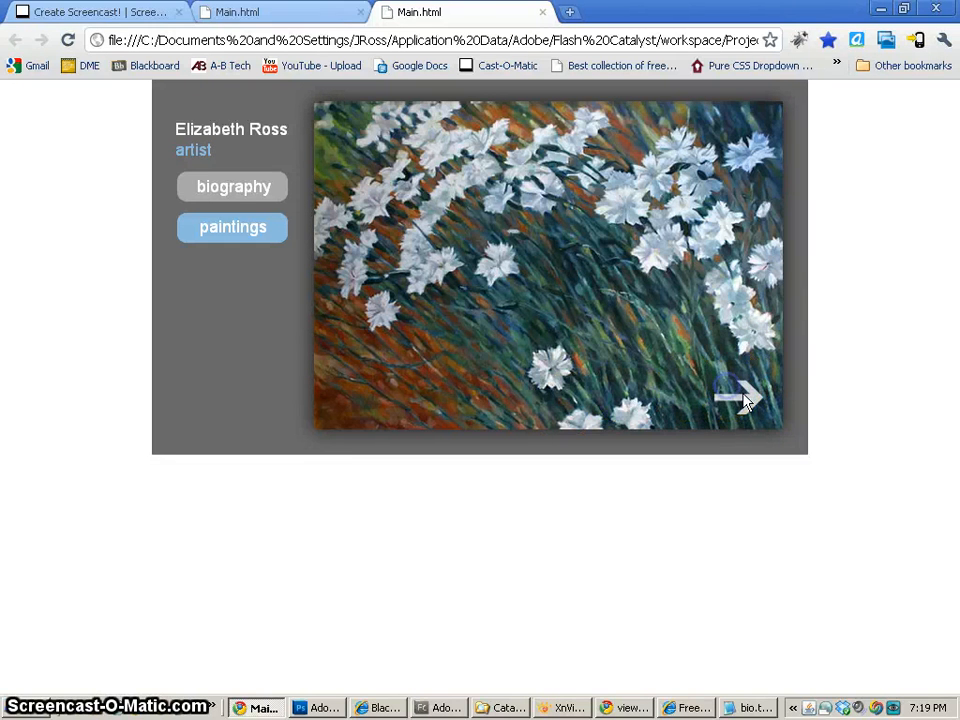
left_click(741, 399)
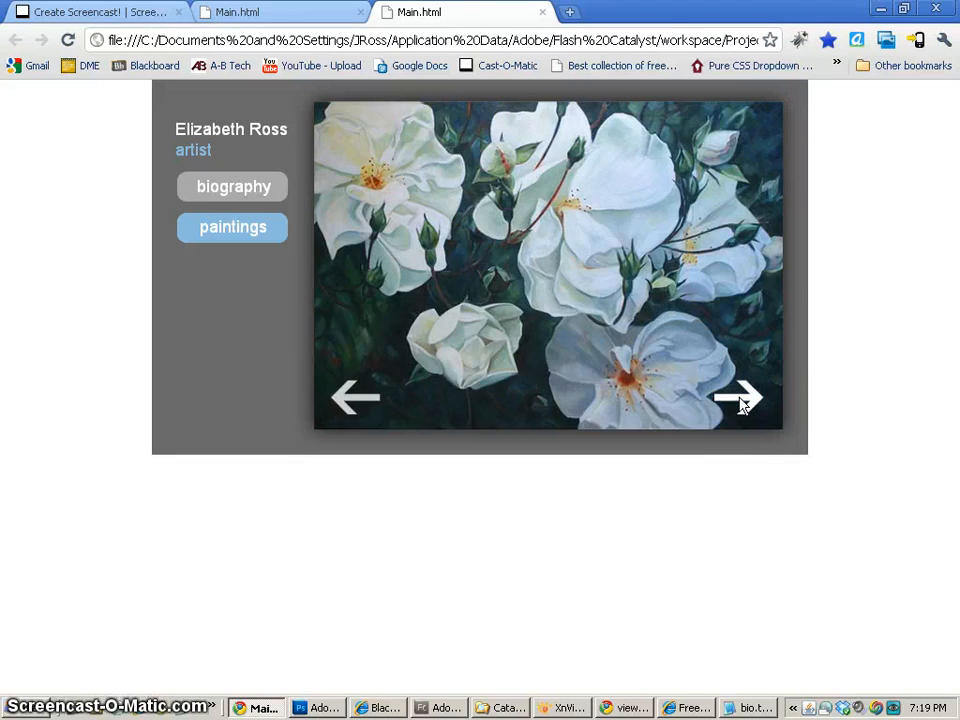
left_click(740, 399)
left_click(360, 400)
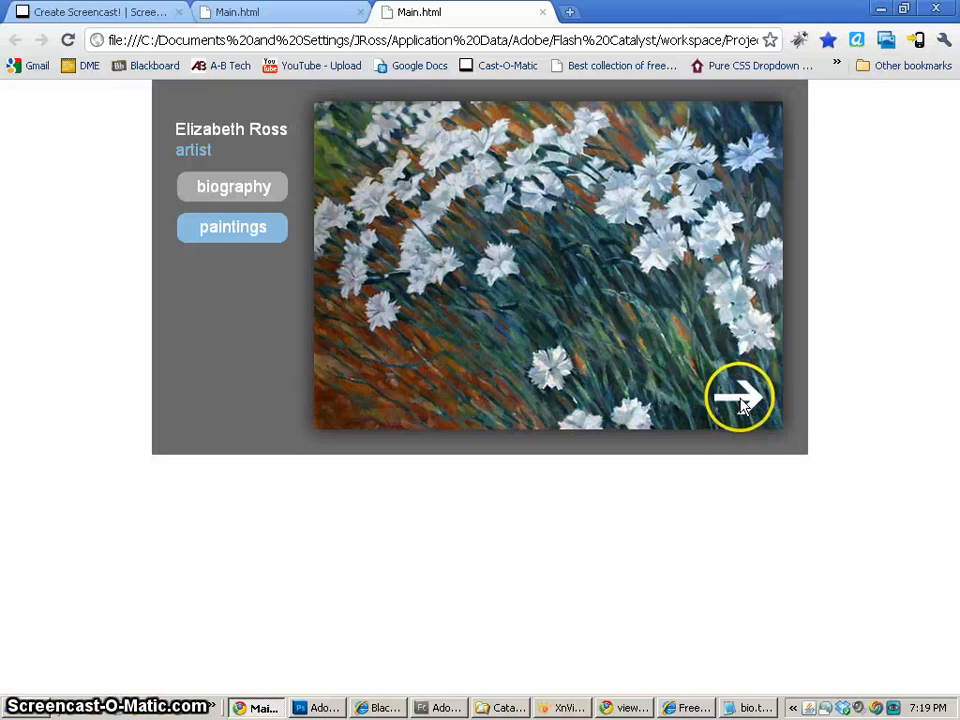
left_click(247, 195)
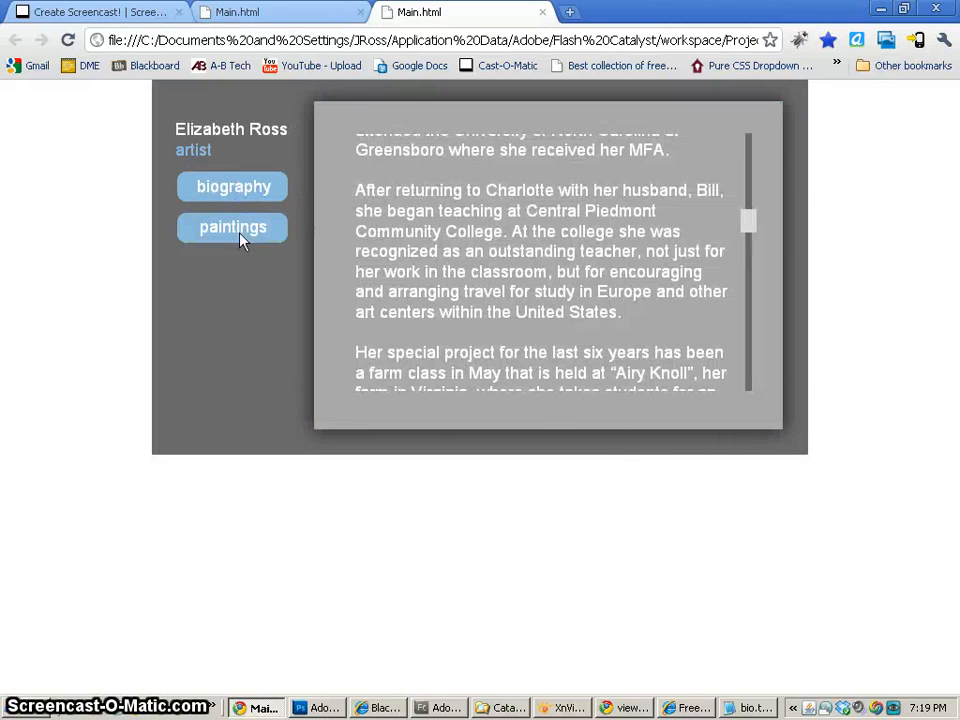
Test switching between the paintings and the biography with their buttons, and return to Flash Catalyst.
left_click(241, 234)
left_click(235, 194)
left_click(231, 228)
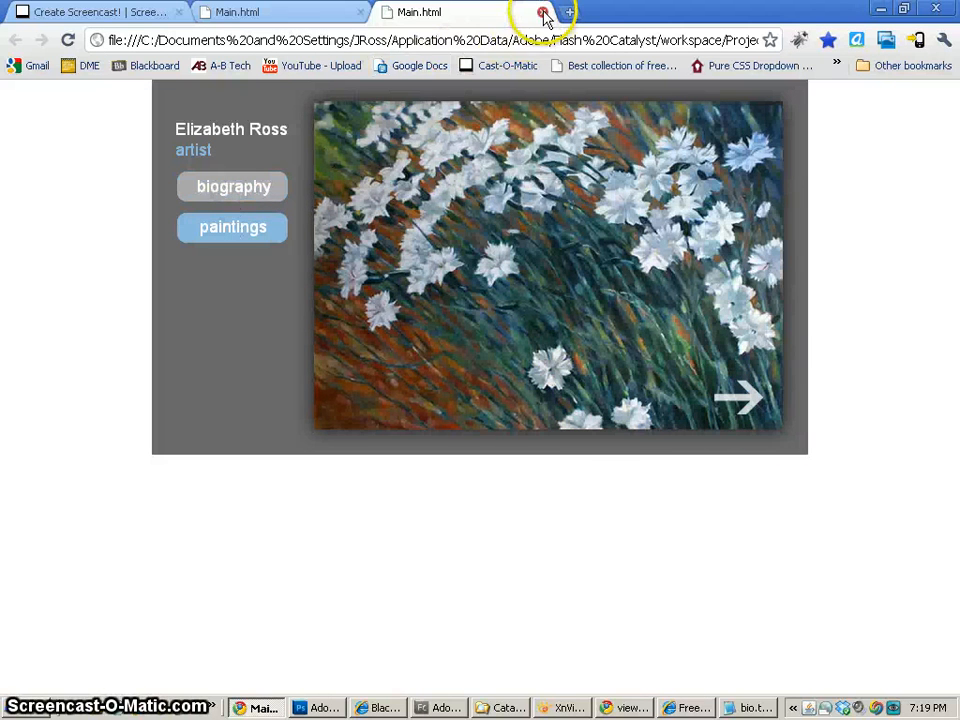
left_click(122, 13)
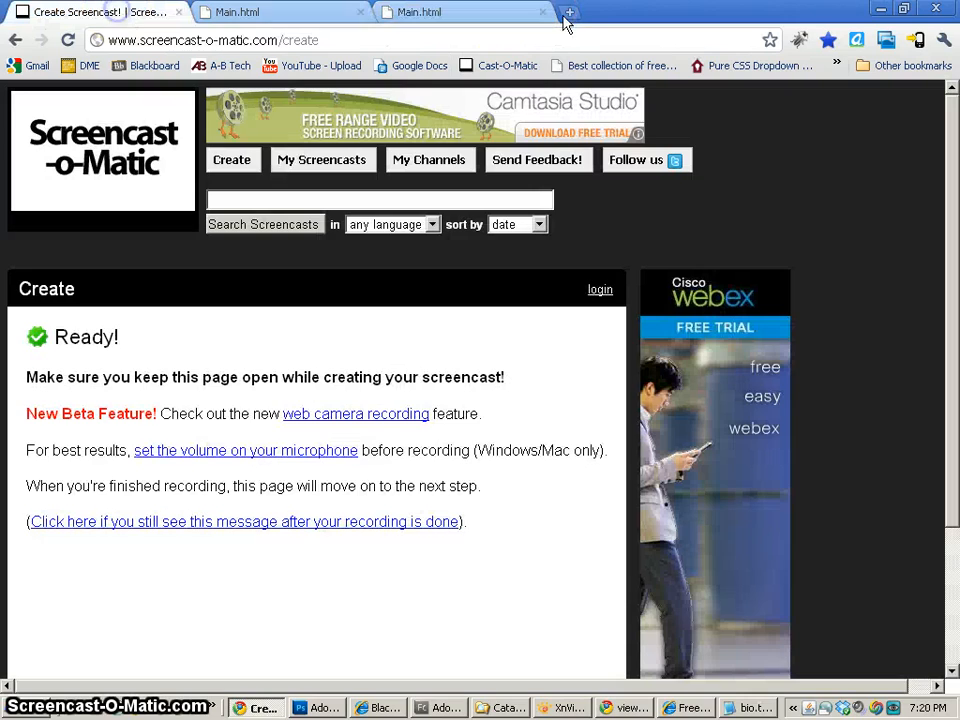
left_click(884, 11)
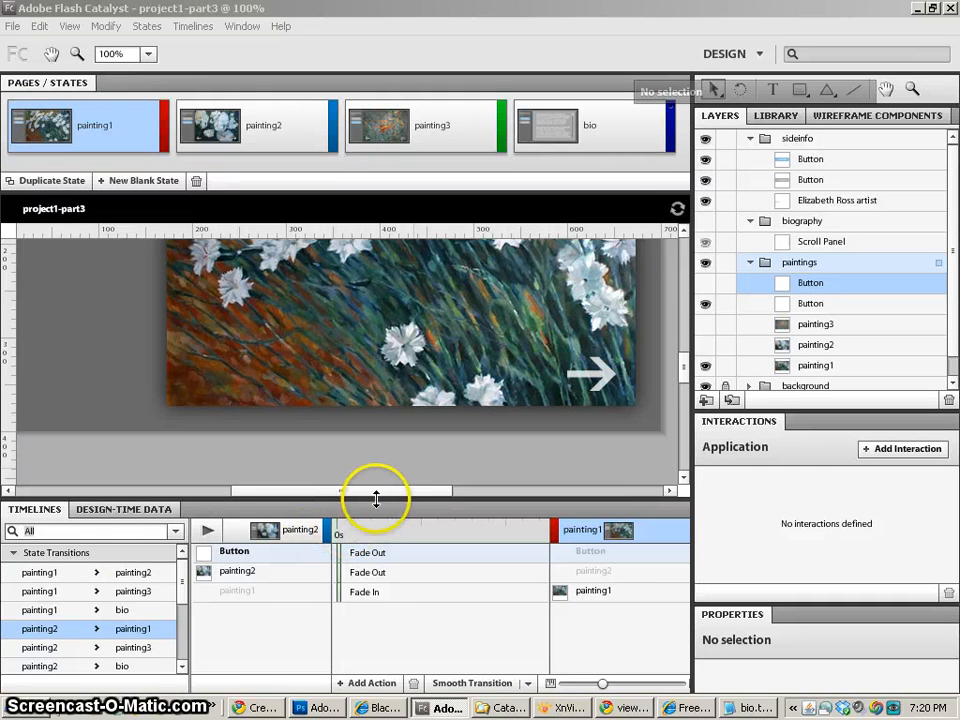
Apply smooth transitions to the painting1 to painting2 and painting1 to bio state changes.
left_click(43, 572)
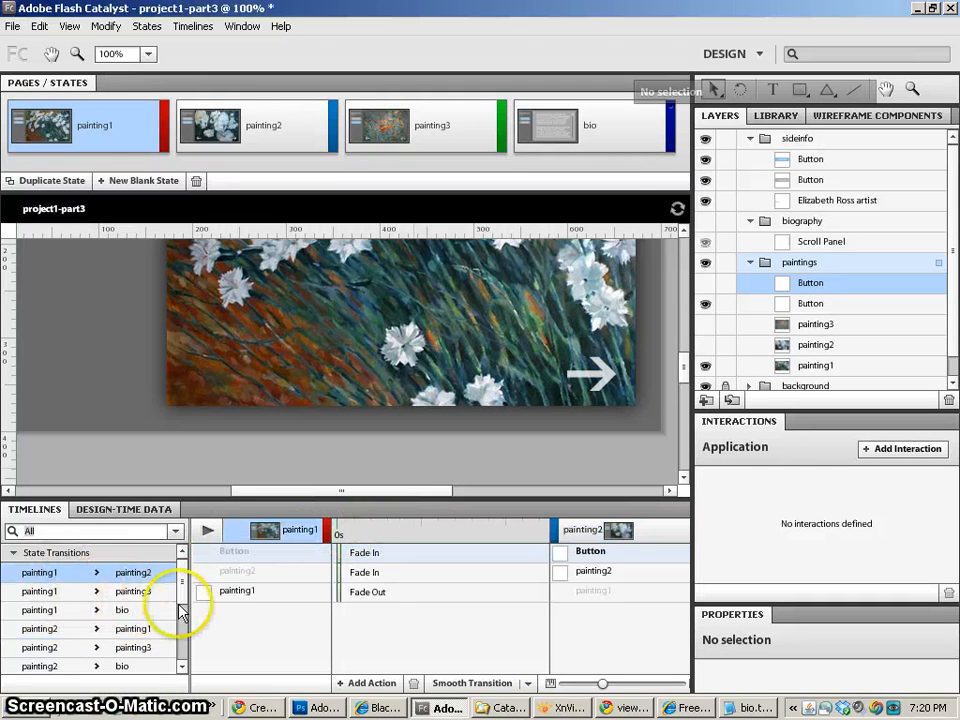
left_click(62, 575)
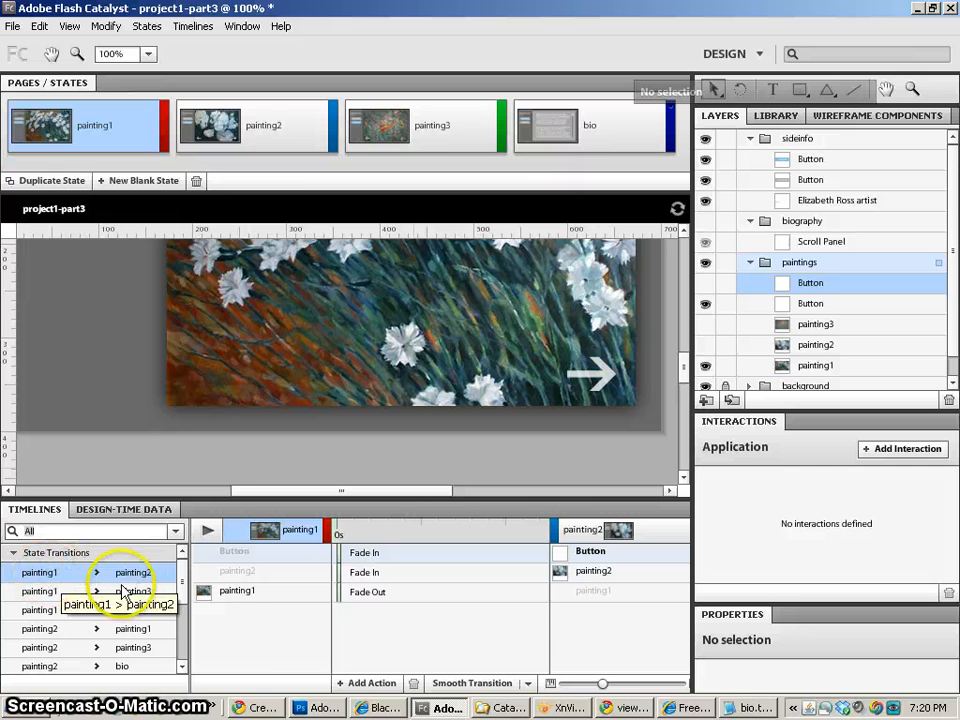
left_click(474, 684)
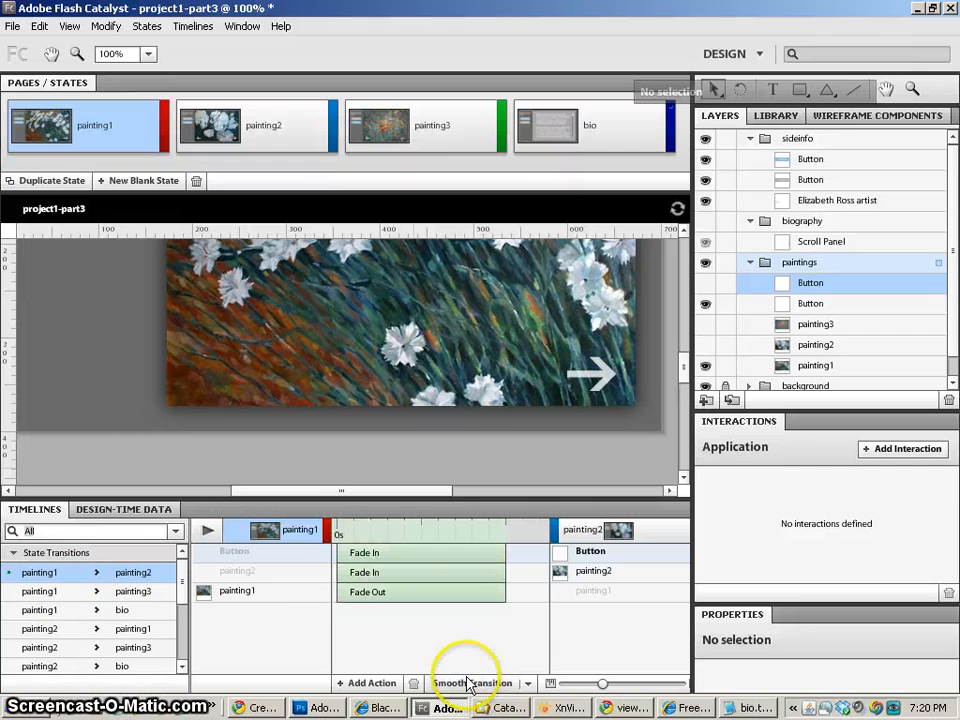
left_click(40, 610)
left_click(460, 685)
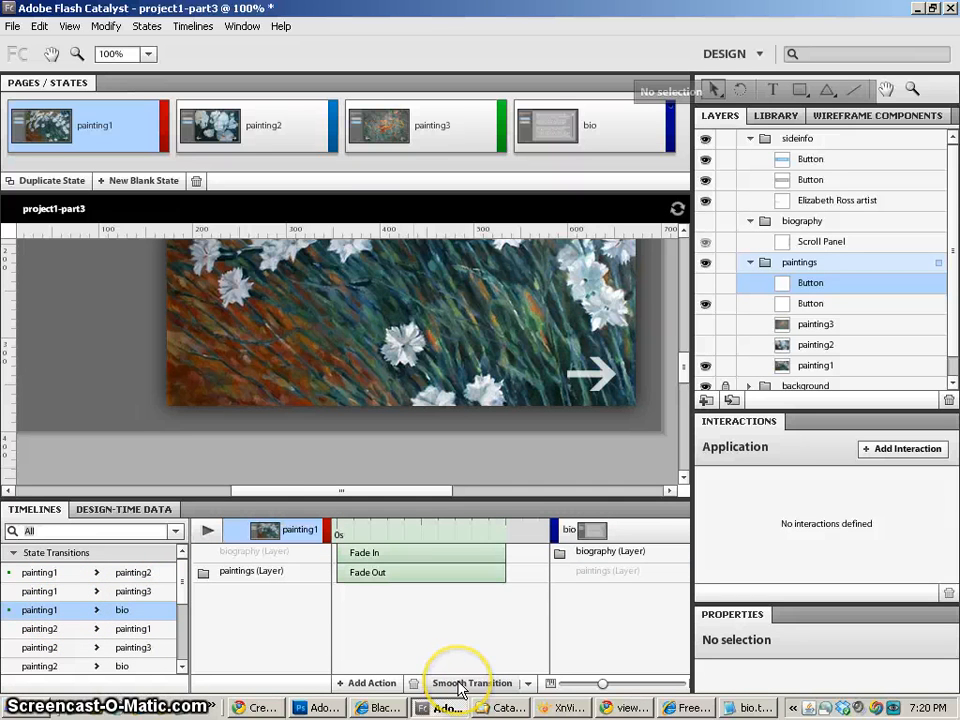
Apply smooth transitions to the state changes from painting2 to painting1, painting3 and bio.
left_click(41, 630)
left_click(462, 685)
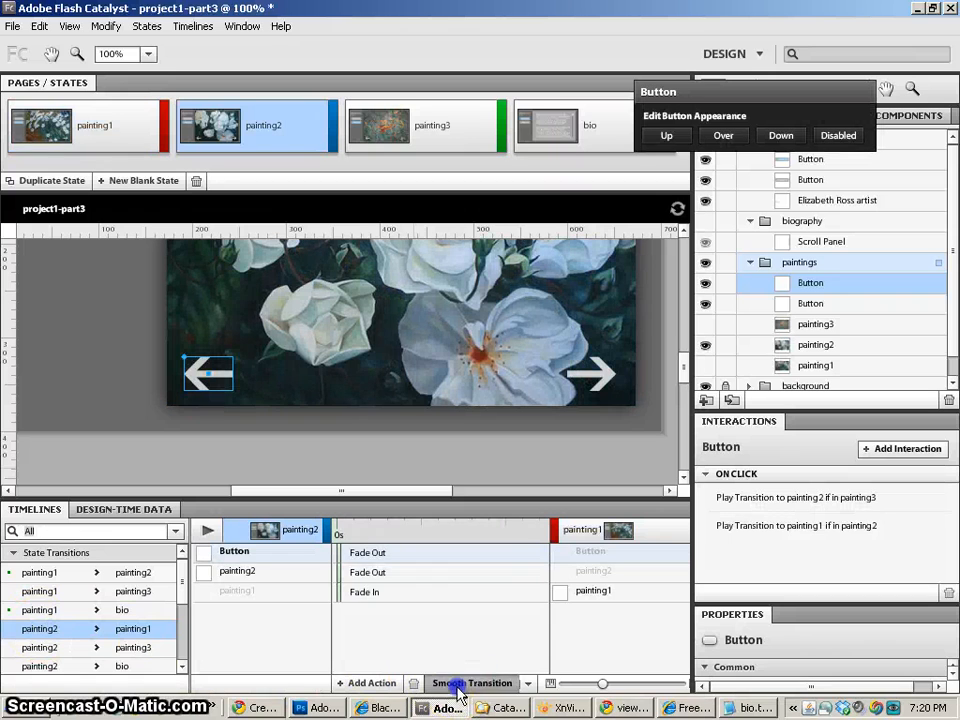
left_click(40, 647)
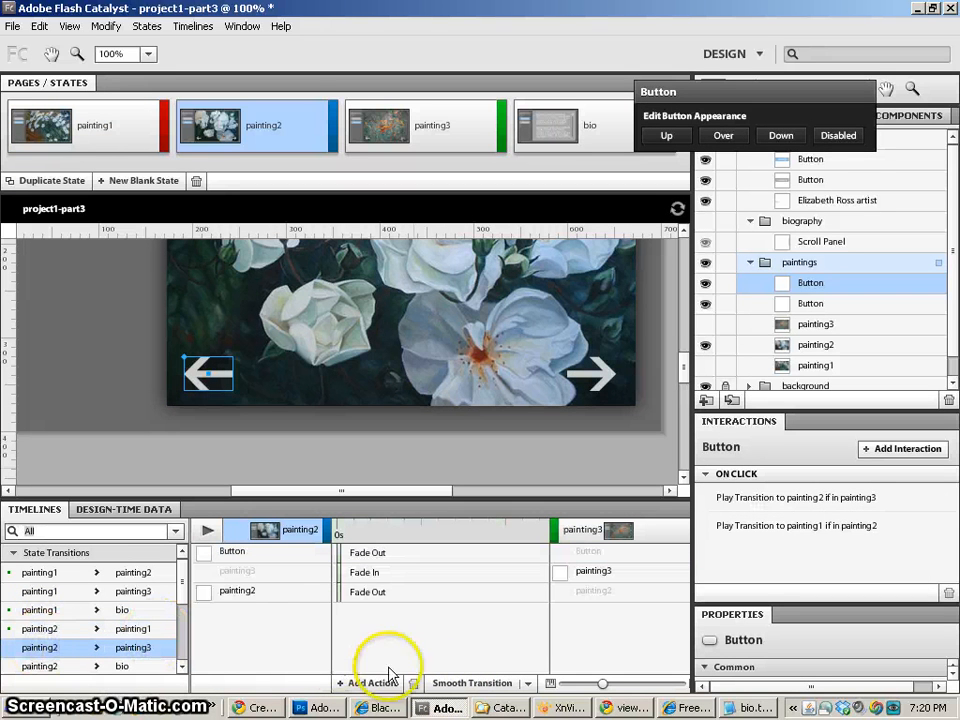
left_click(472, 684)
left_click(71, 666)
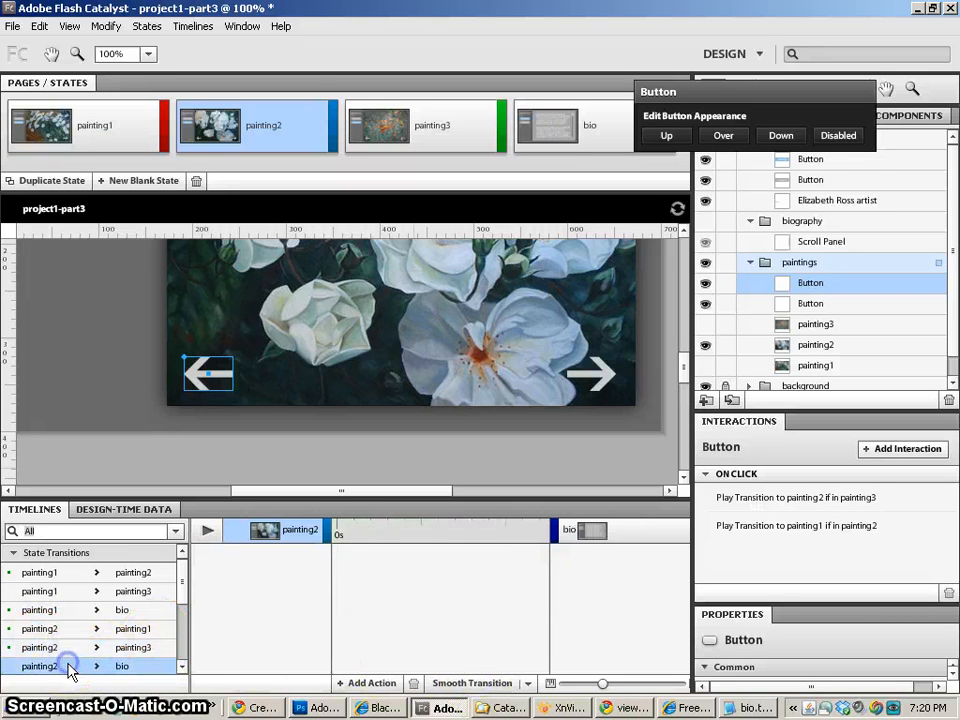
left_click(480, 683)
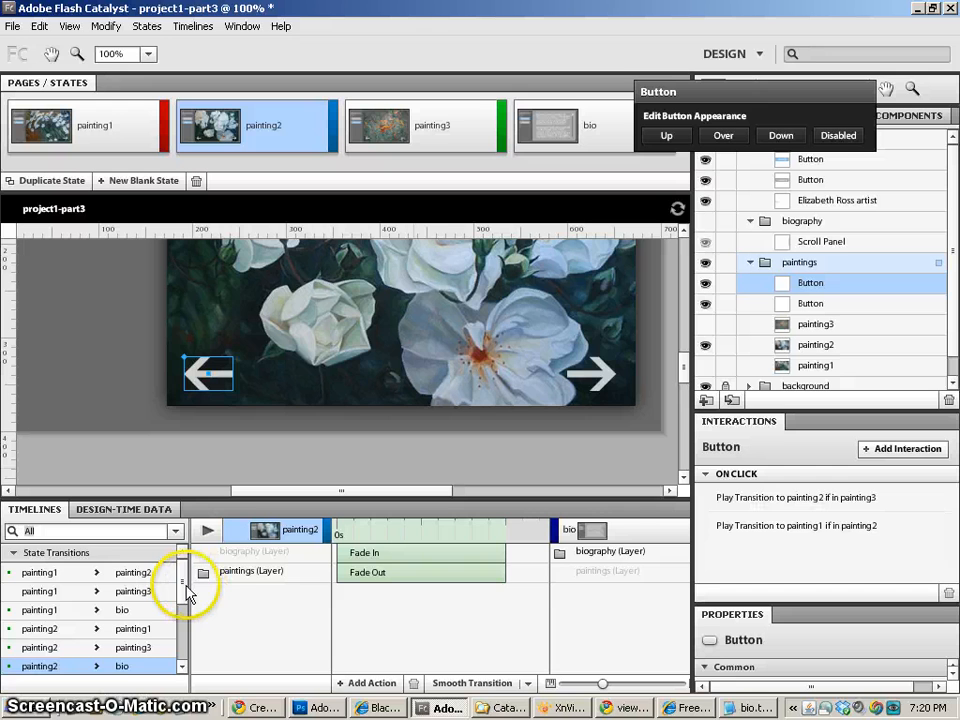
Apply smooth transitions to the painting3 to painting2 and painting3 to bio state changes.
scroll(187, 597, "down", 1)
left_click_drag(187, 597, 188, 610)
left_click(70, 628)
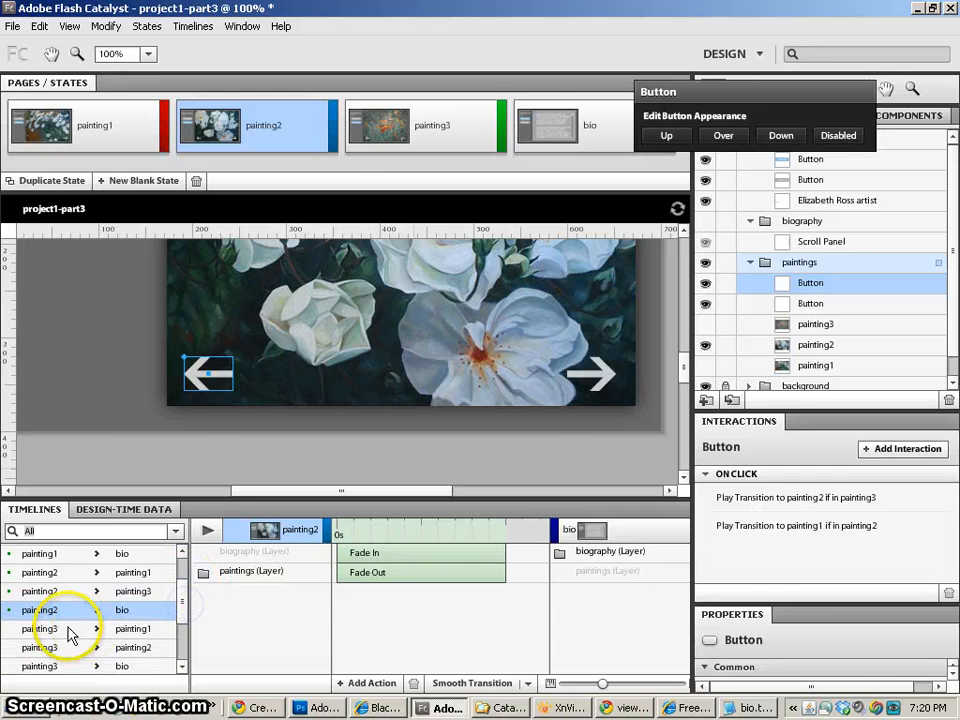
left_click(70, 647)
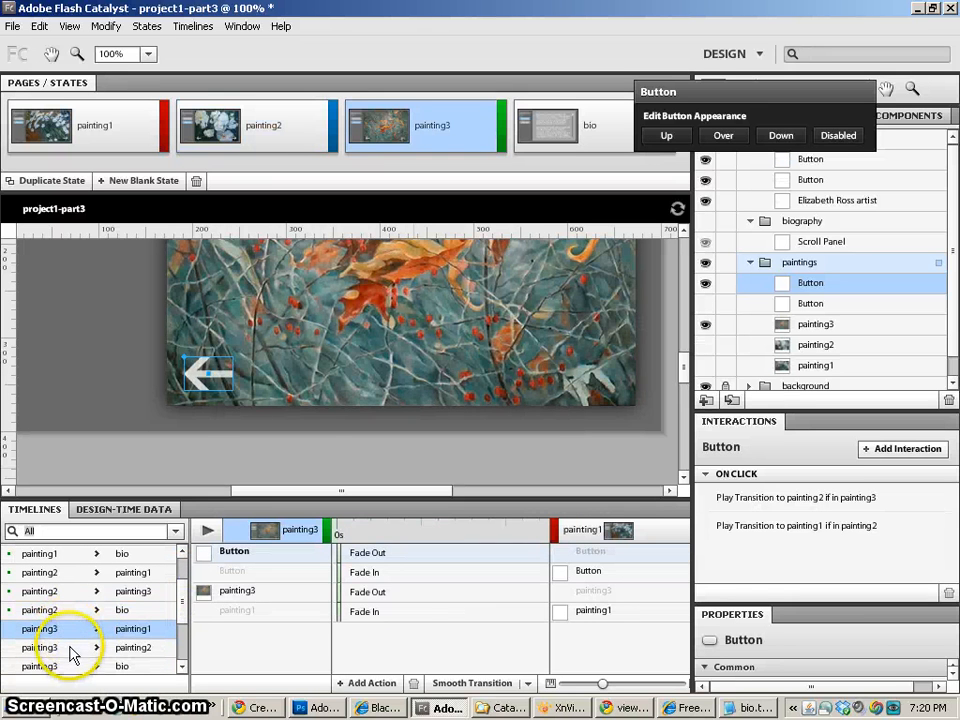
left_click(455, 683)
left_click(65, 668)
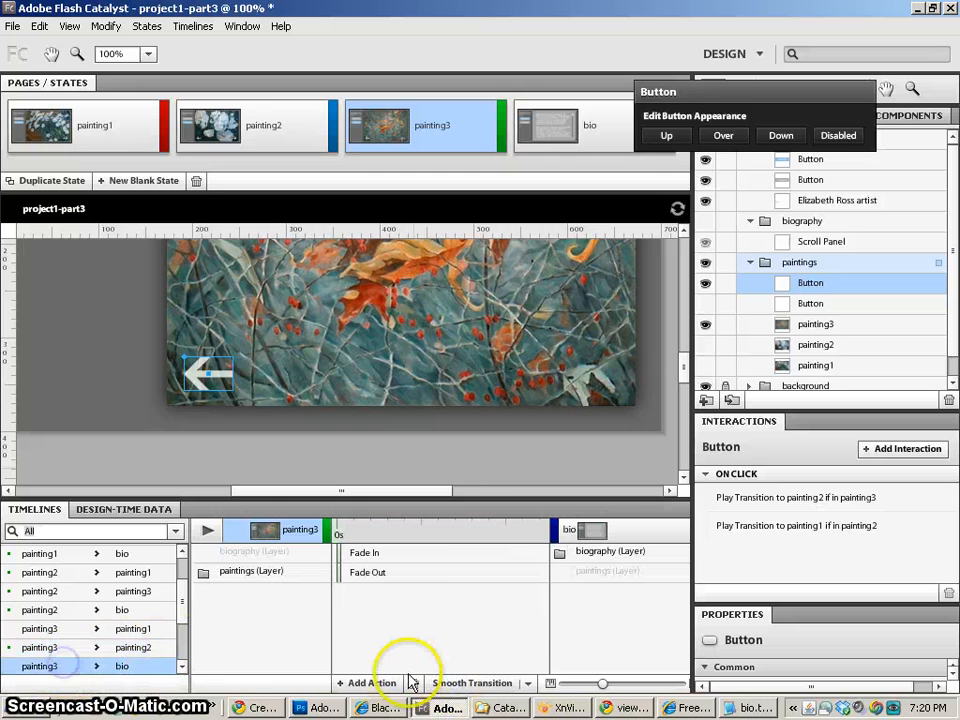
left_click(493, 681)
Apply a smooth transition from bio to painting1, and look at the bio to painting3 and bio to painting2 timelines.
left_click_drag(183, 605, 182, 629)
left_click(78, 616)
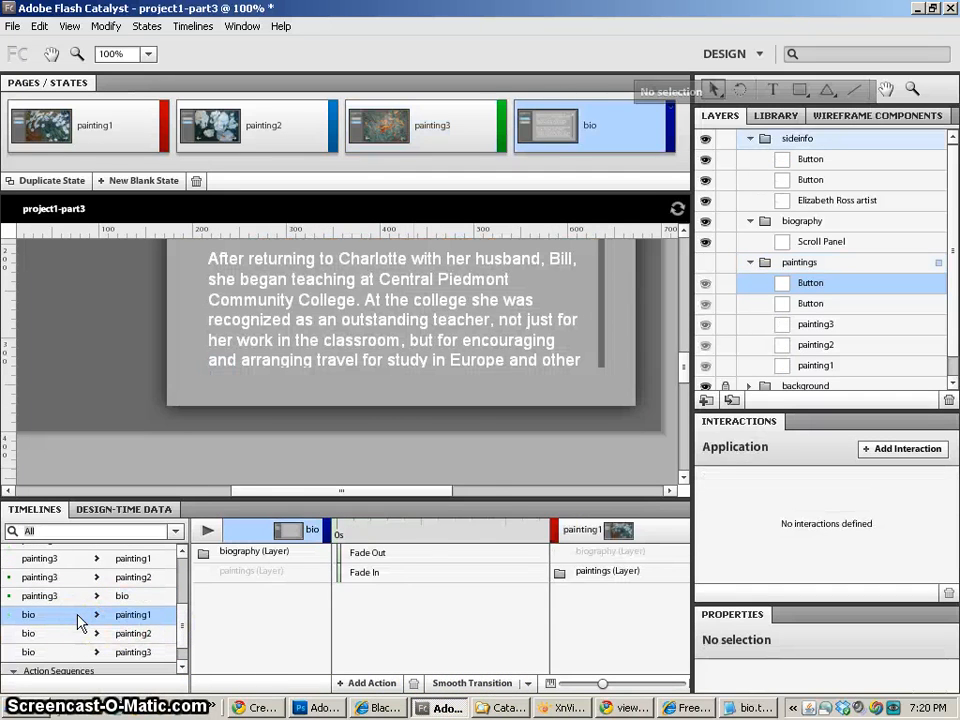
left_click(459, 686)
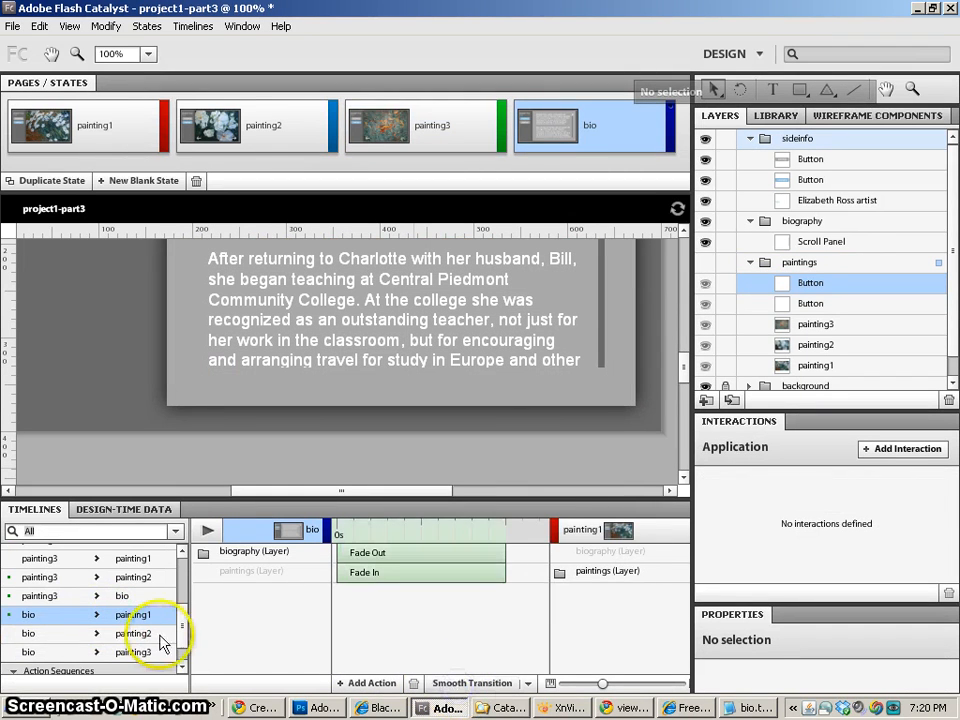
left_click(64, 634)
left_click(65, 652)
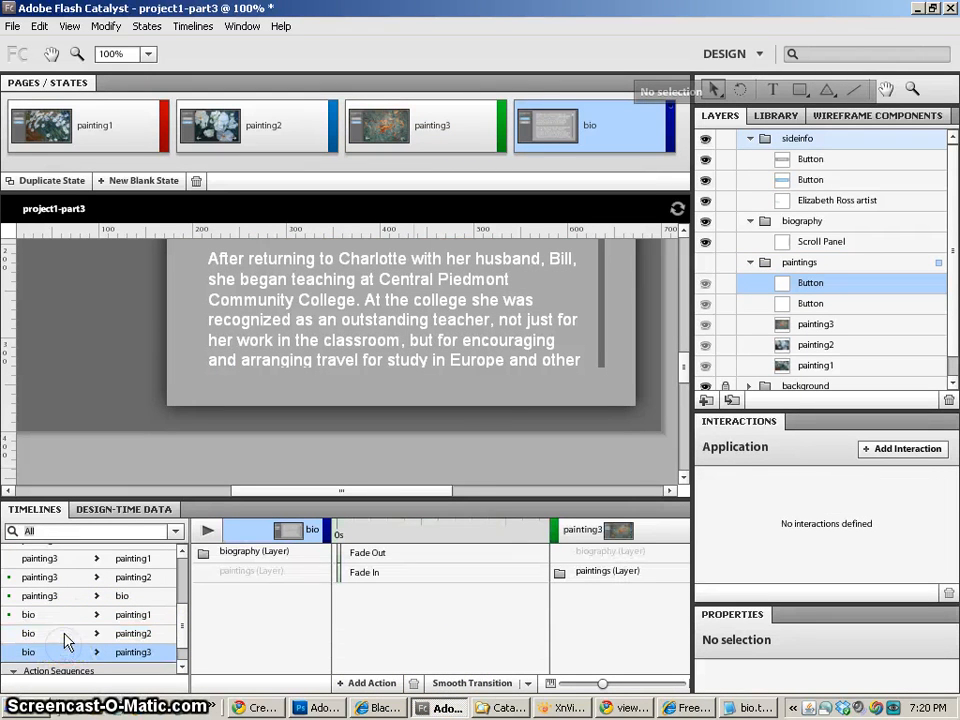
left_click(64, 633)
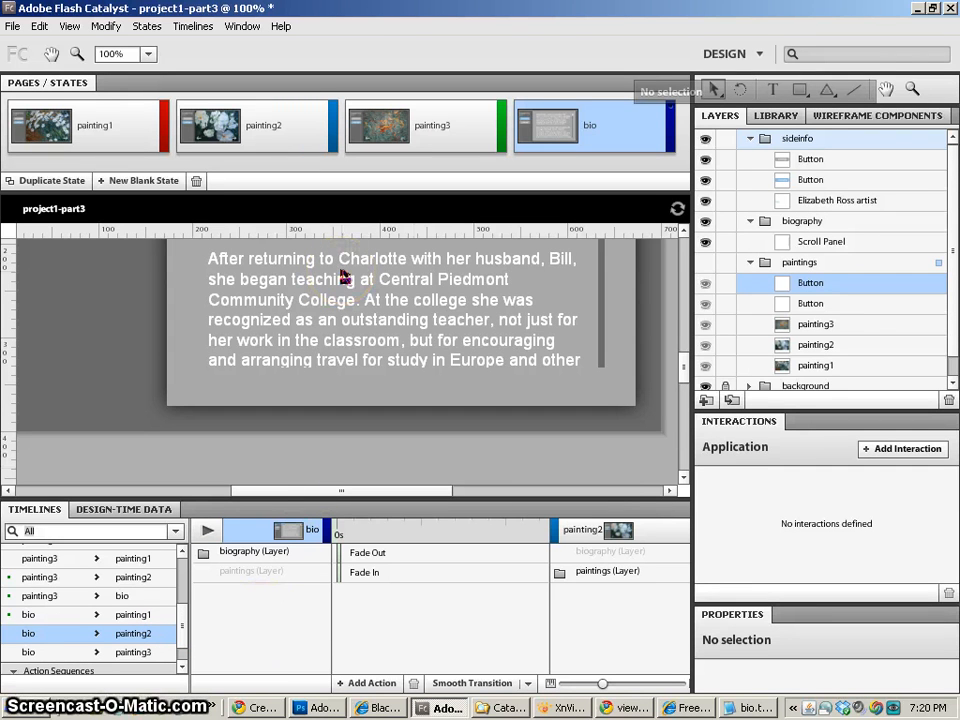
Run the project in the browser and test the fades by opening the paintings and paging to the third and back.
key("ctrl+Return")
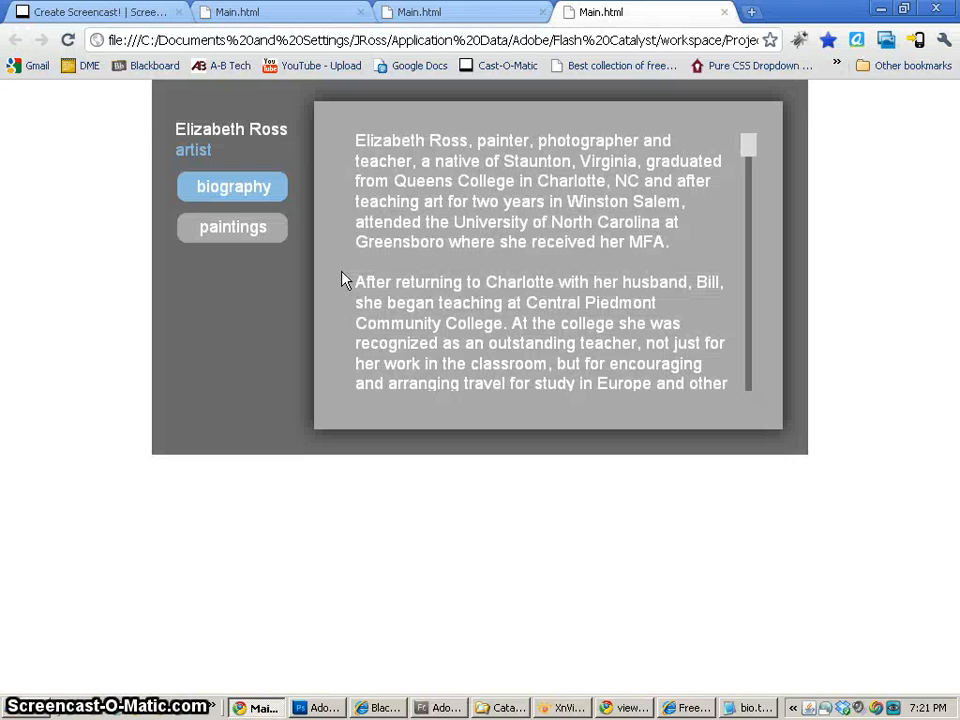
left_click(250, 233)
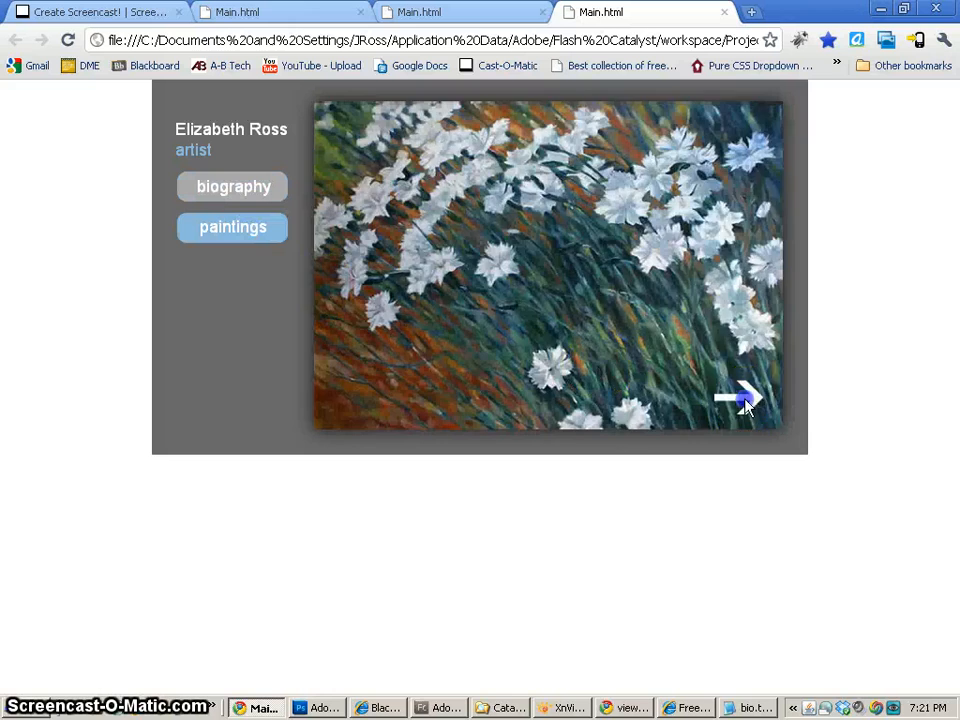
left_click(745, 400)
left_click(747, 401)
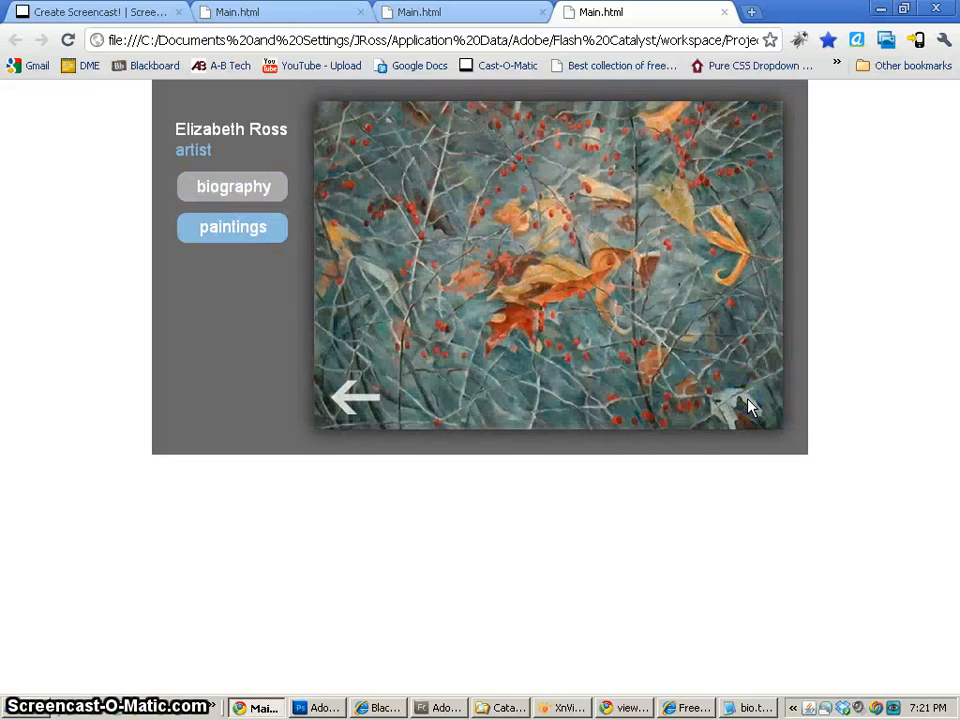
left_click(388, 388)
left_click(373, 403)
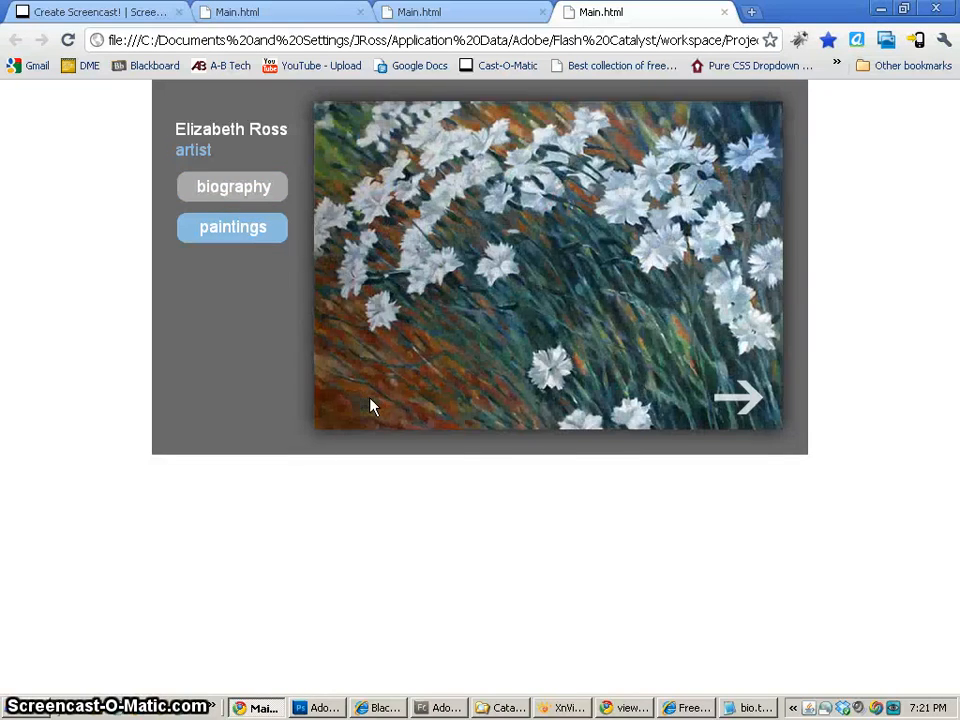
Test the fade to the biography and its scrollbar, and return to Flash Catalyst.
left_click(225, 198)
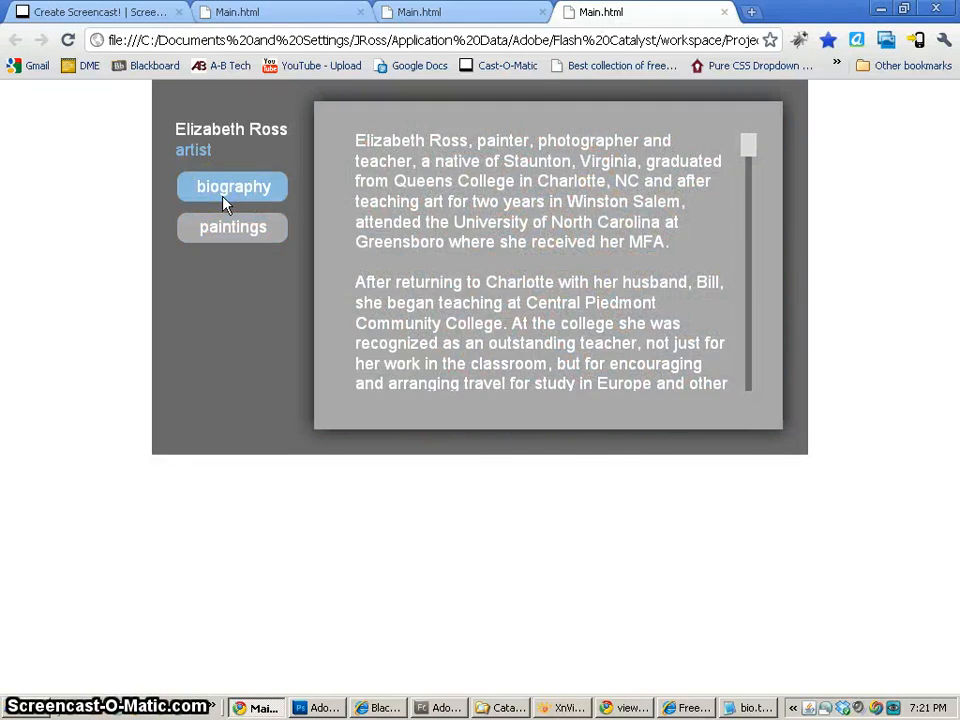
mouse_move(748, 146)
left_mouse_down()
mouse_move(748, 337)
mouse_move(748, 145)
left_mouse_up()
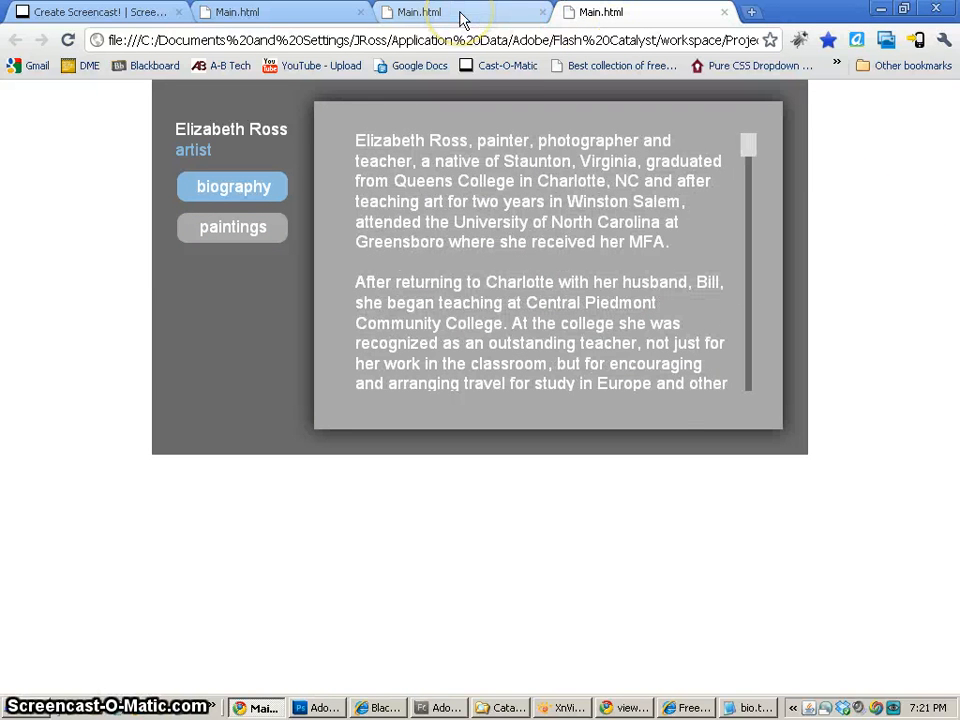
left_click(880, 10)
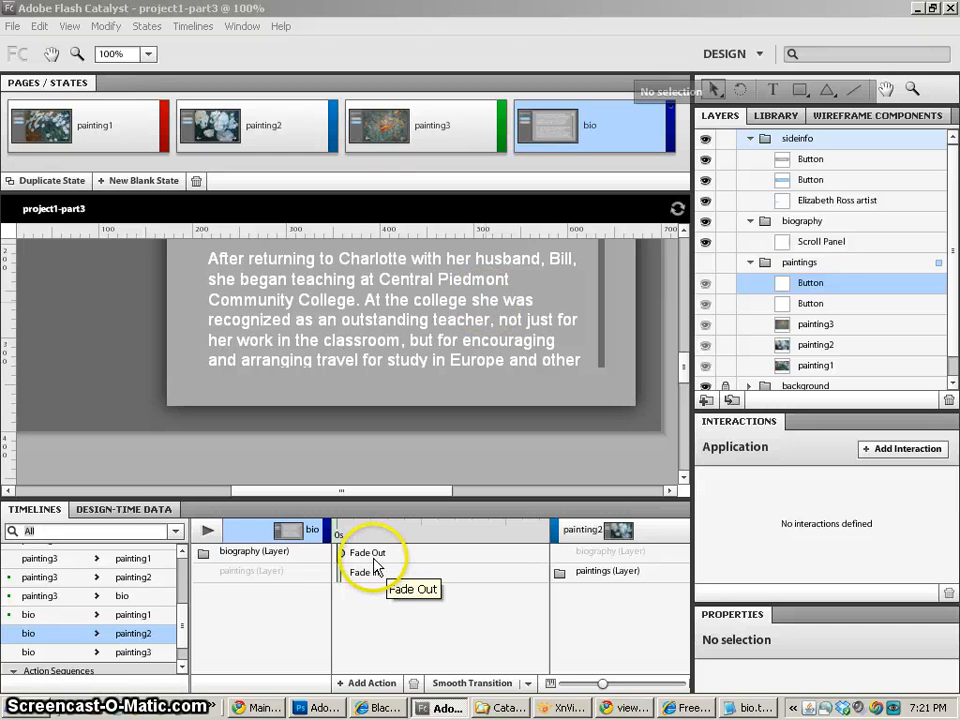
Filter the timelines to the bio state's transitions and play a preview of the bio to painting1 transition.
left_click_drag(182, 645, 183, 553)
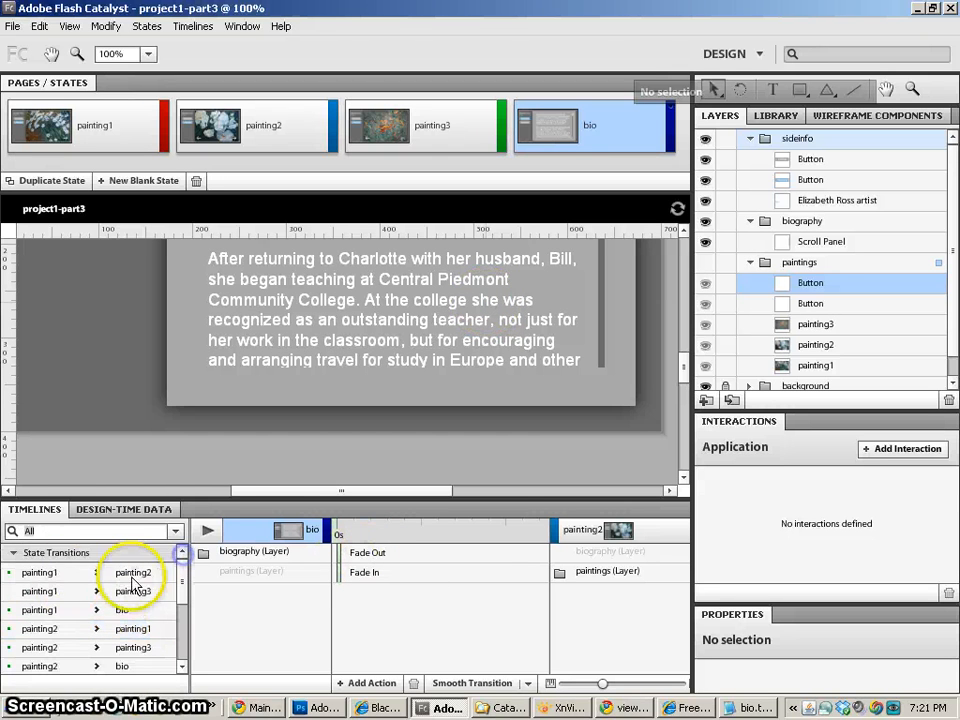
left_click(175, 531)
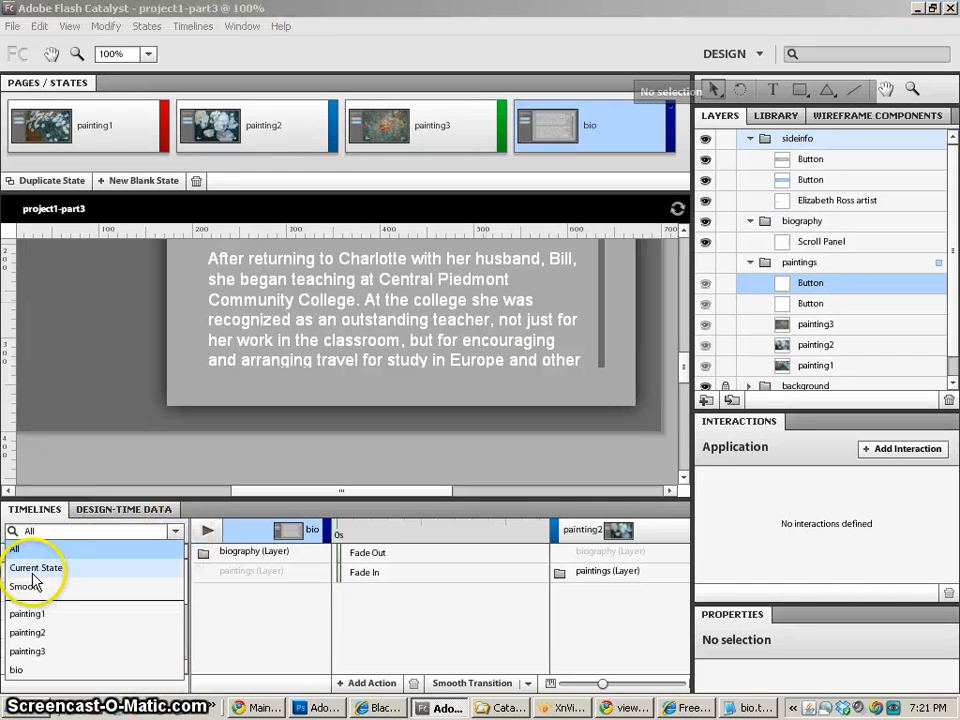
left_click(20, 669)
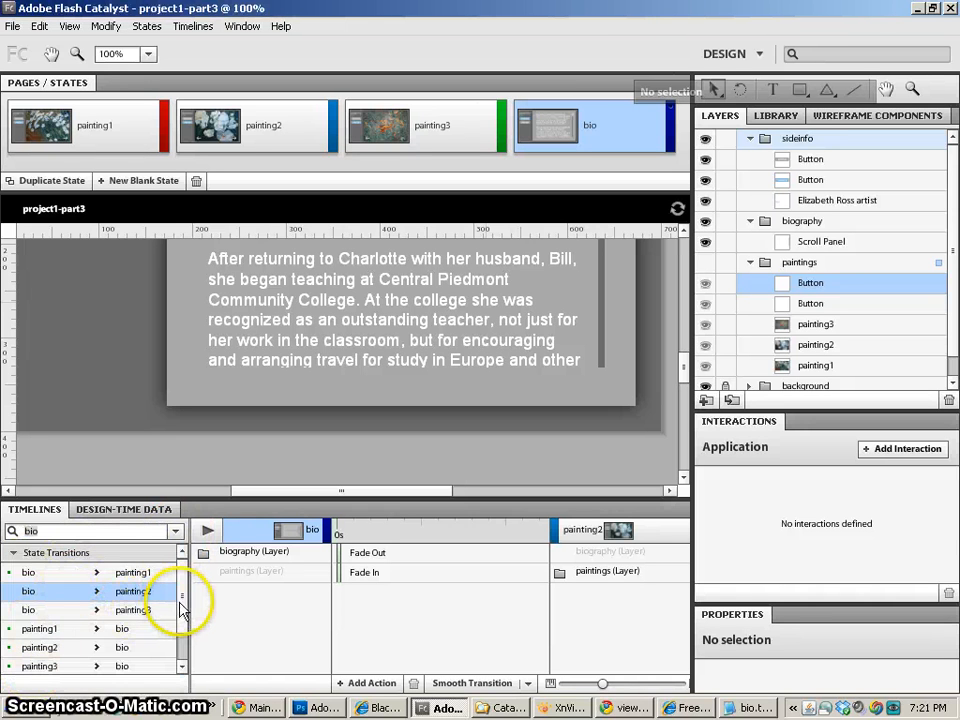
mouse_move(185, 611)
left_mouse_down()
mouse_move(184, 686)
mouse_move(182, 591)
left_mouse_up()
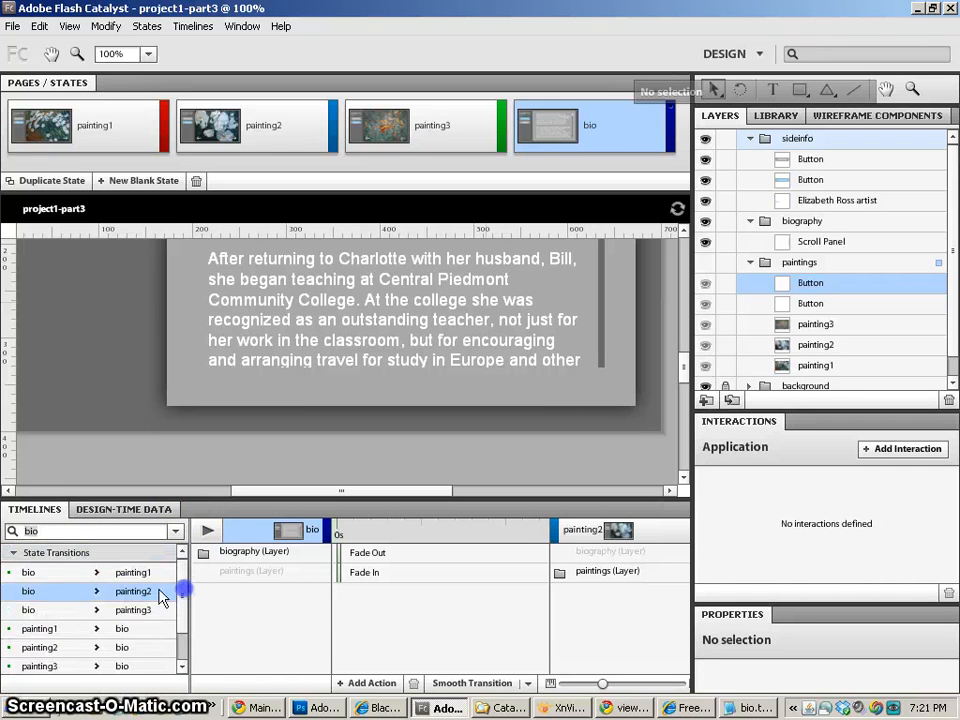
left_click(58, 572)
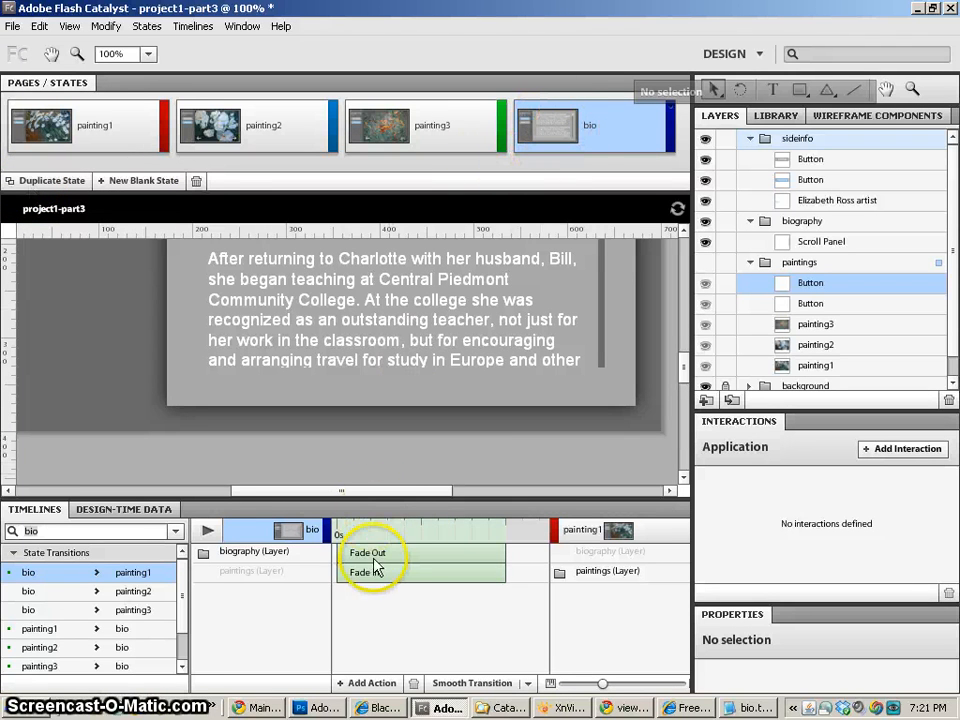
left_click(206, 531)
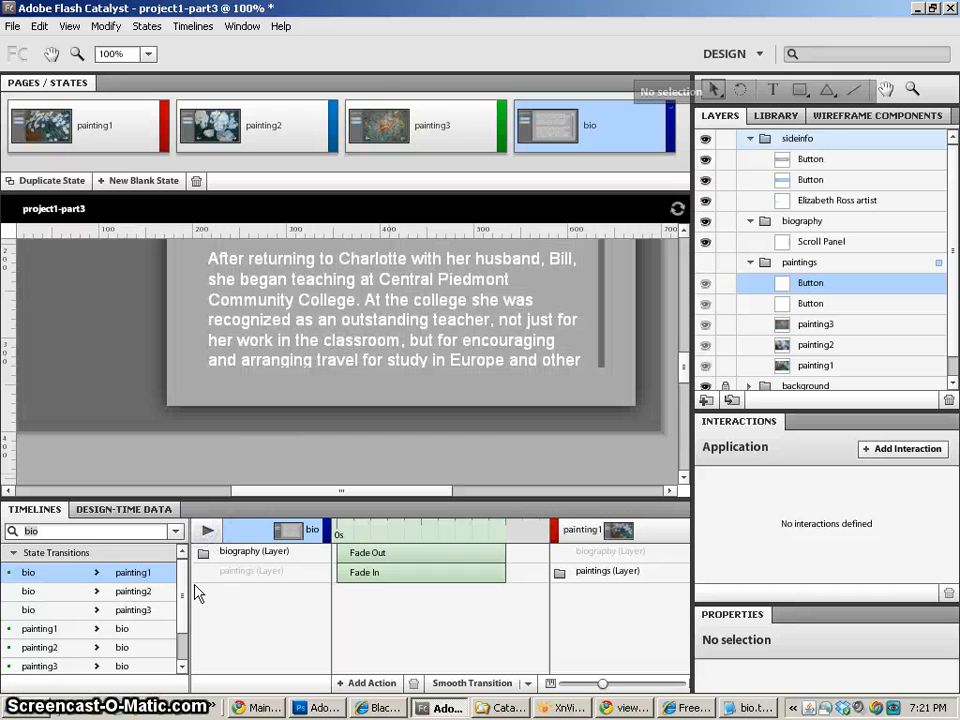
In the painting1 to bio transition, delay the biography layer's Fade In so it starts partway through the paintings layer's Fade Out.
left_click(45, 628)
scroll(60, 640, "down", 1)
scroll(86, 655, "up", 1)
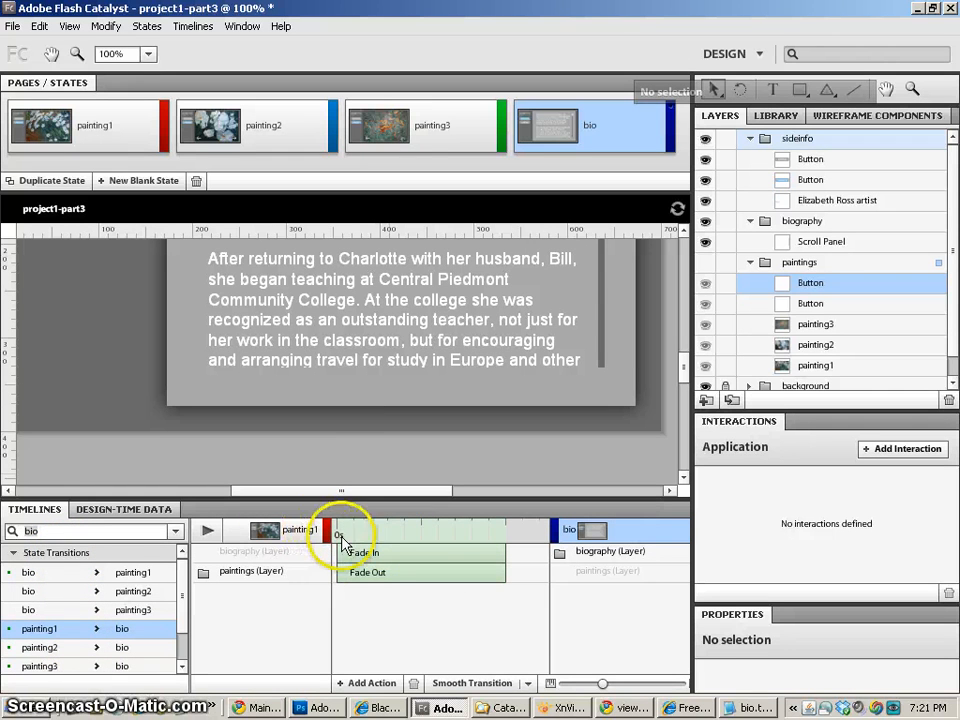
left_click(367, 572)
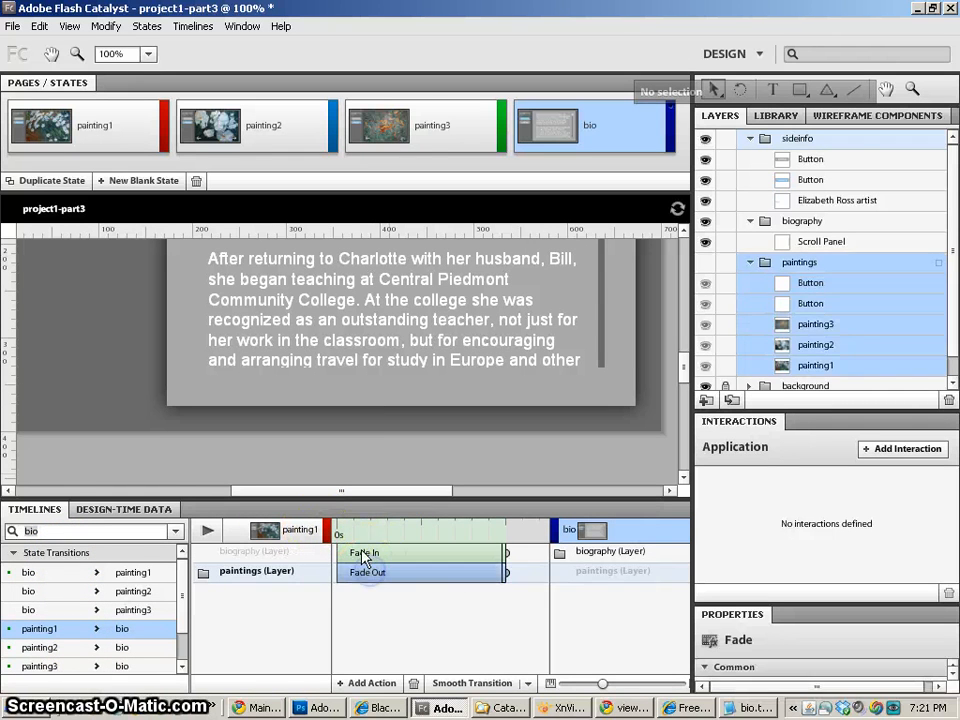
left_click_drag(363, 560, 464, 556)
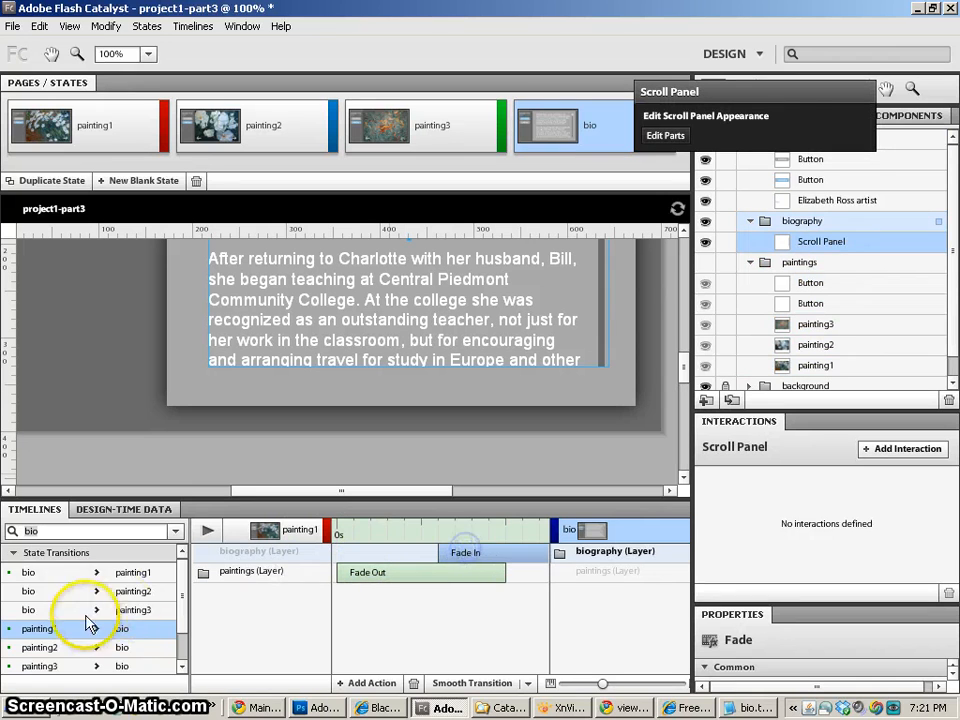
In the bio to painting1 transition, delay the paintings layer's Fade In to start at 0.4 s, and check the other bio to painting transitions.
left_click(62, 572)
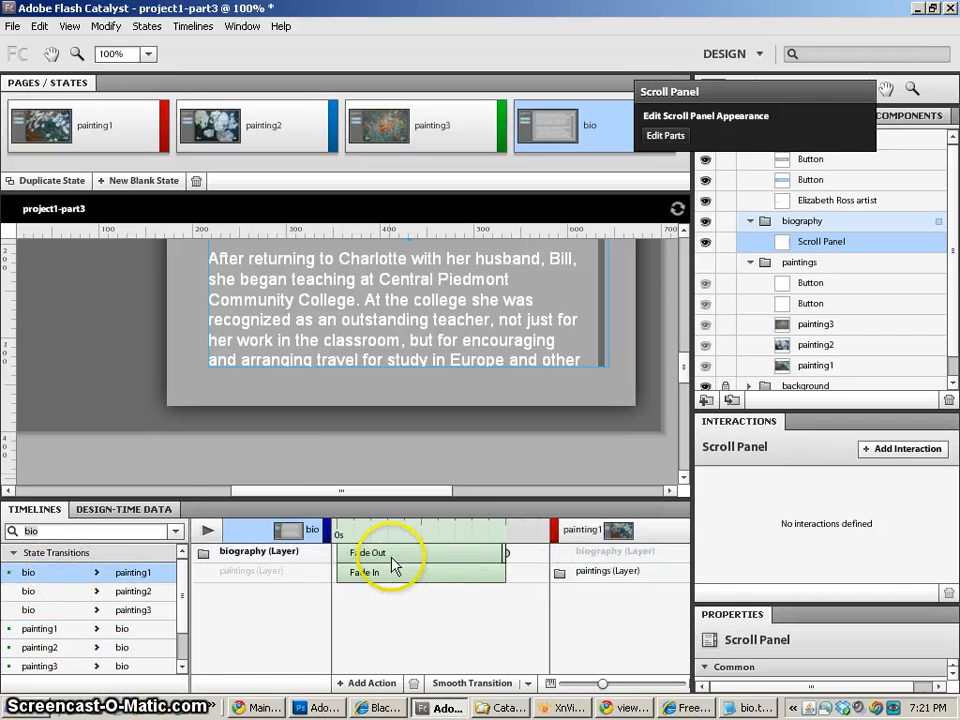
left_click_drag(354, 574, 480, 578)
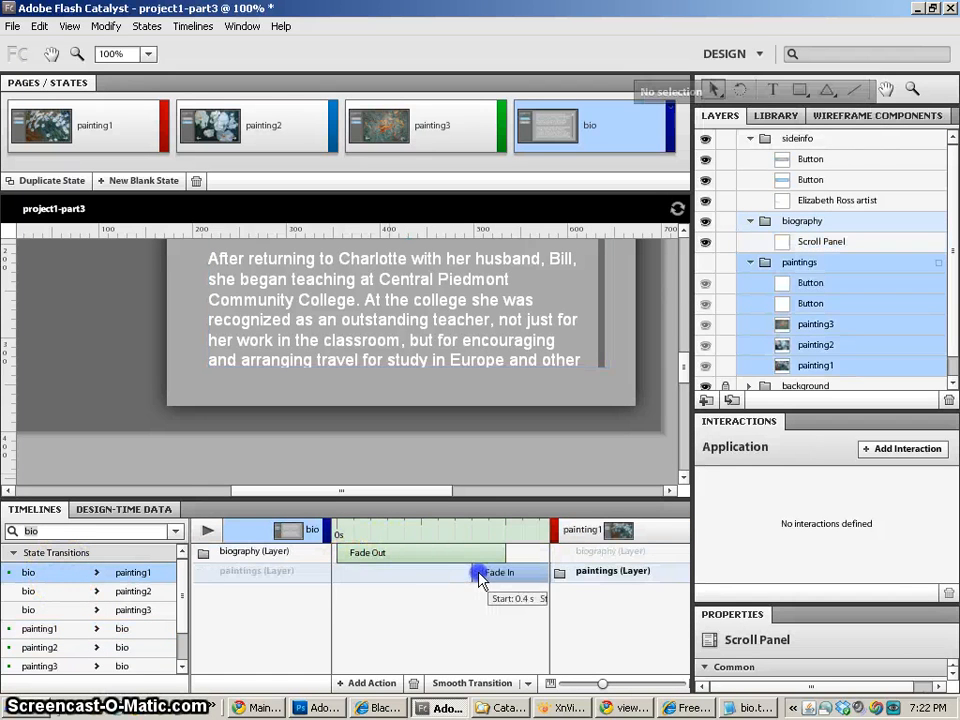
left_click(115, 591)
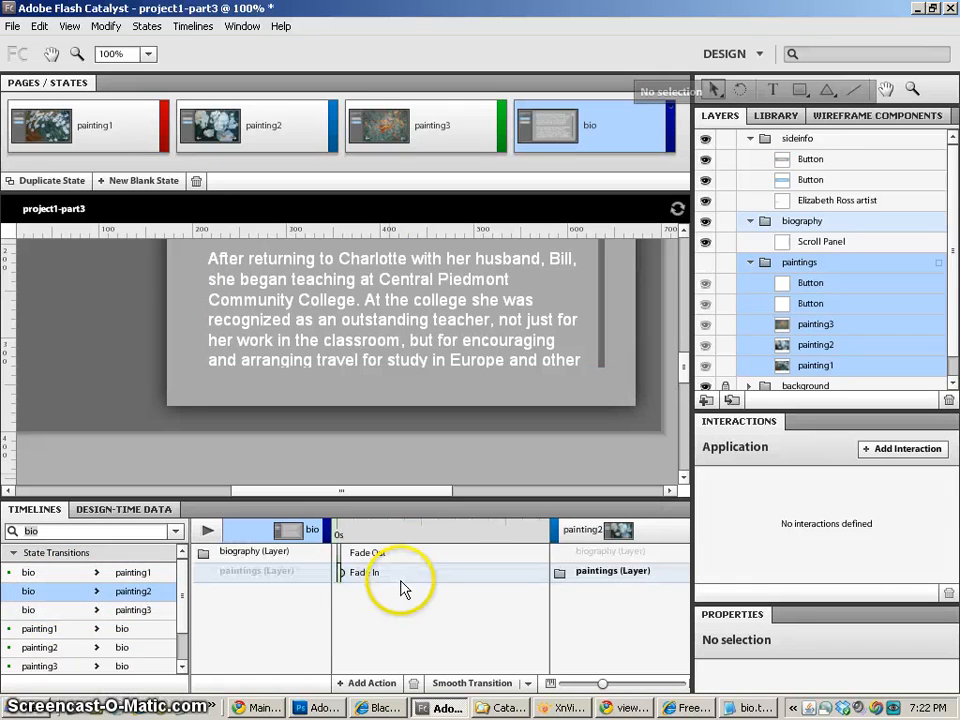
left_click(58, 610)
left_click(48, 630)
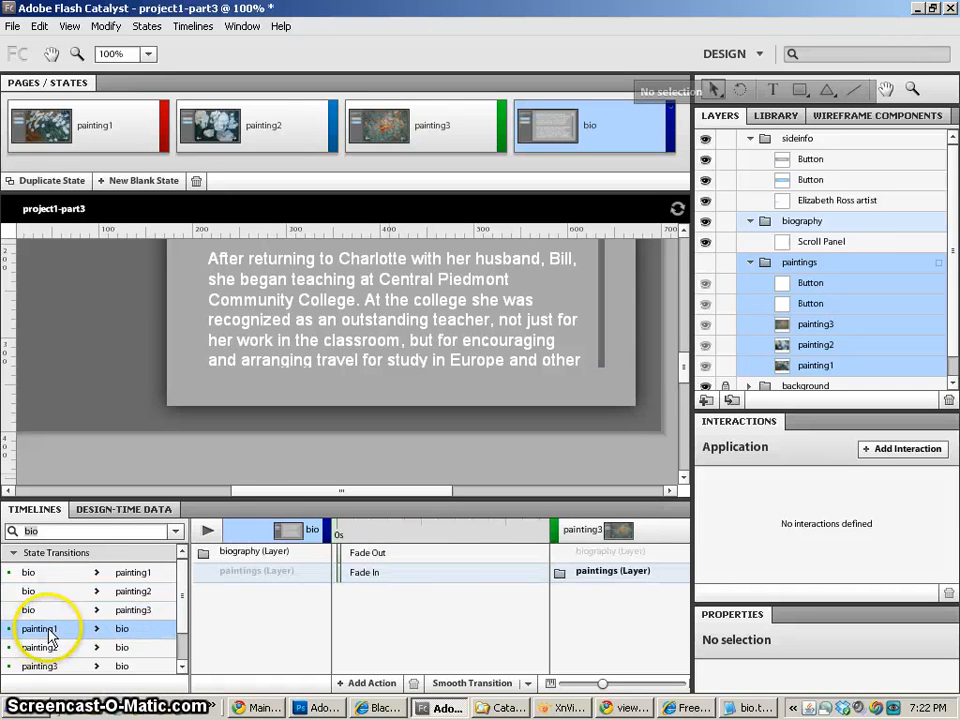
In the painting2 to bio and painting3 to bio transitions, delay the biography layer's Fade In to start late in the paintings layer's Fade Out.
left_click(40, 647)
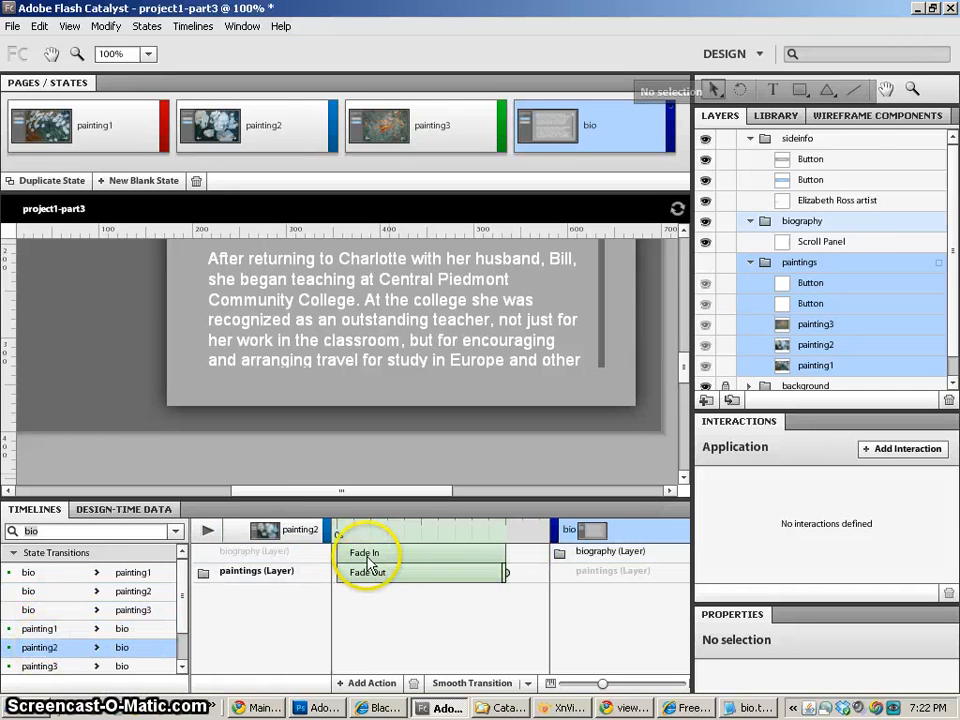
left_click_drag(368, 558, 500, 550)
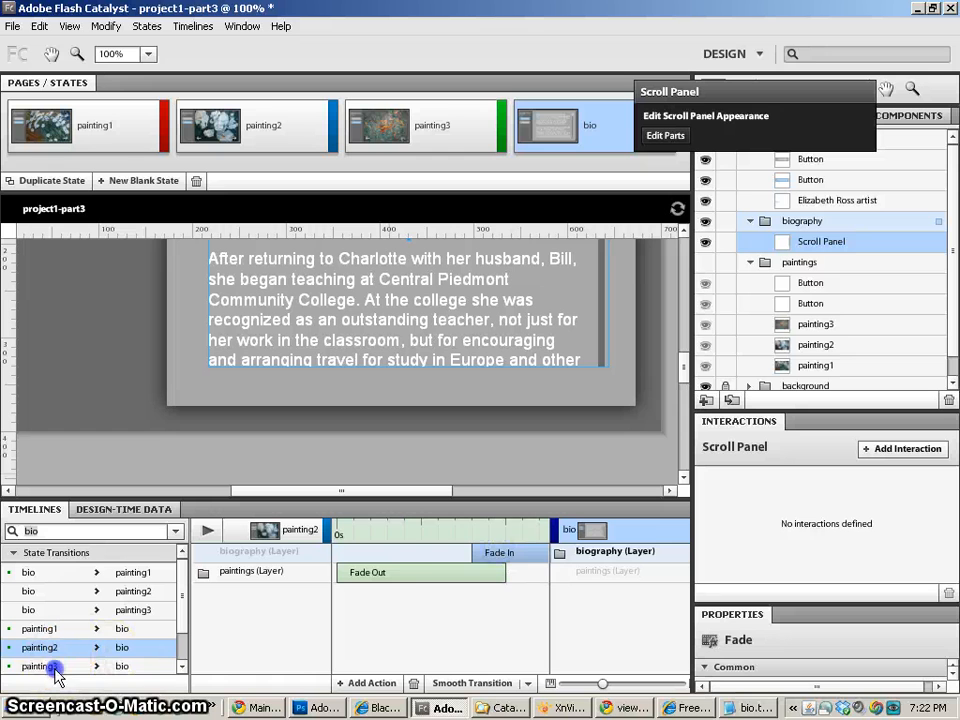
left_click(50, 666)
left_click_drag(369, 558, 500, 553)
scroll(178, 663, "down", 2)
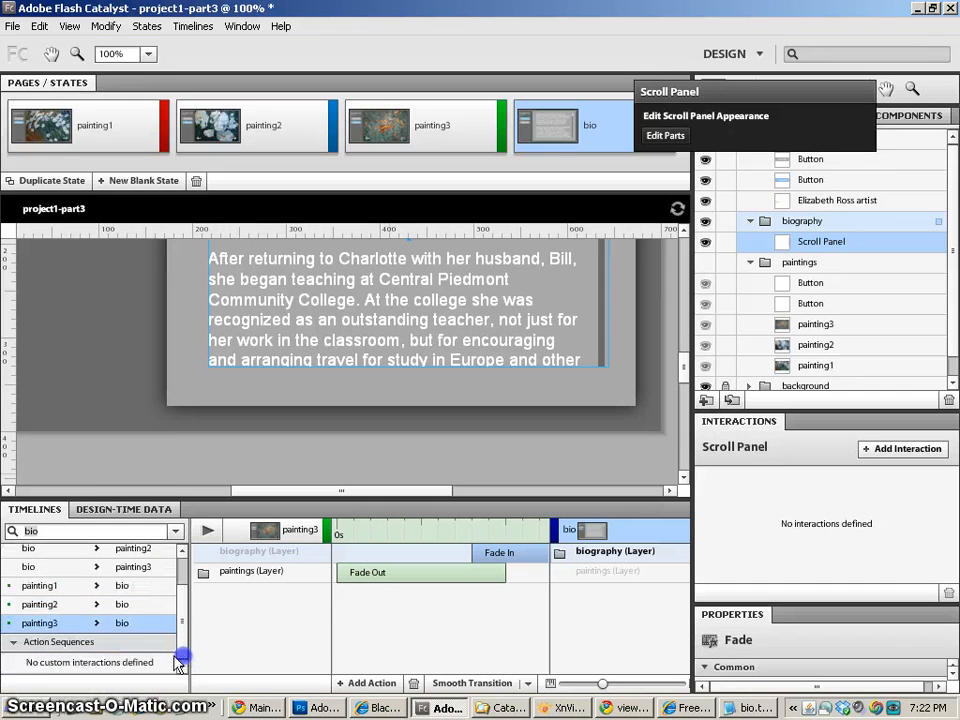
scroll(180, 580, "up", 2)
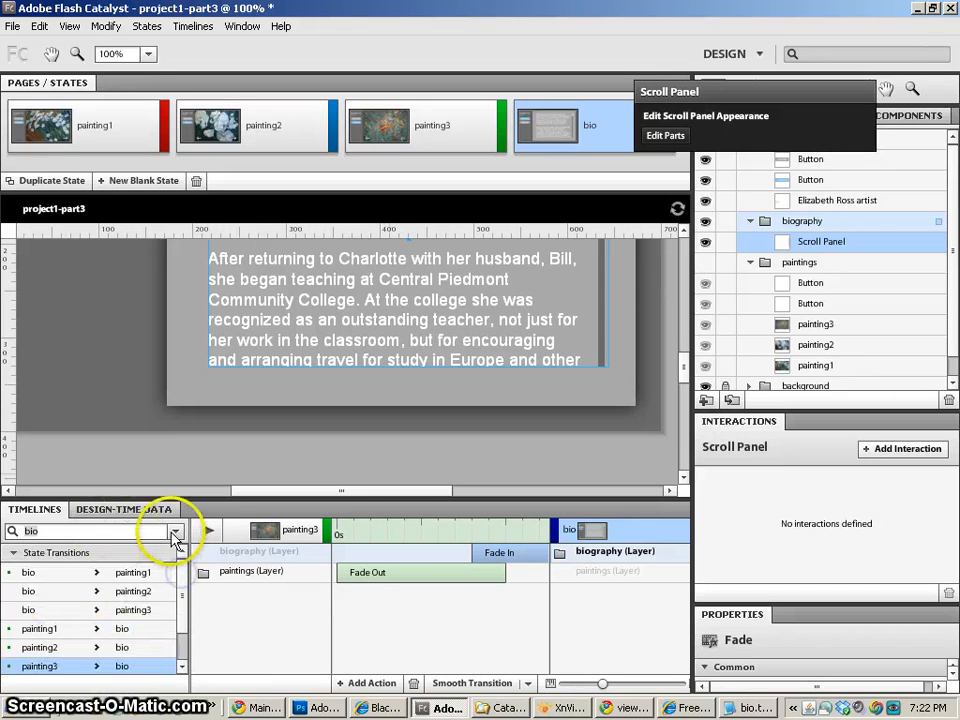
List all transitions and, for painting1 to painting2, delay painting2's Fade In into painting1's Fade Out and the button's Fade In past its end.
left_click(175, 531)
left_click(50, 550)
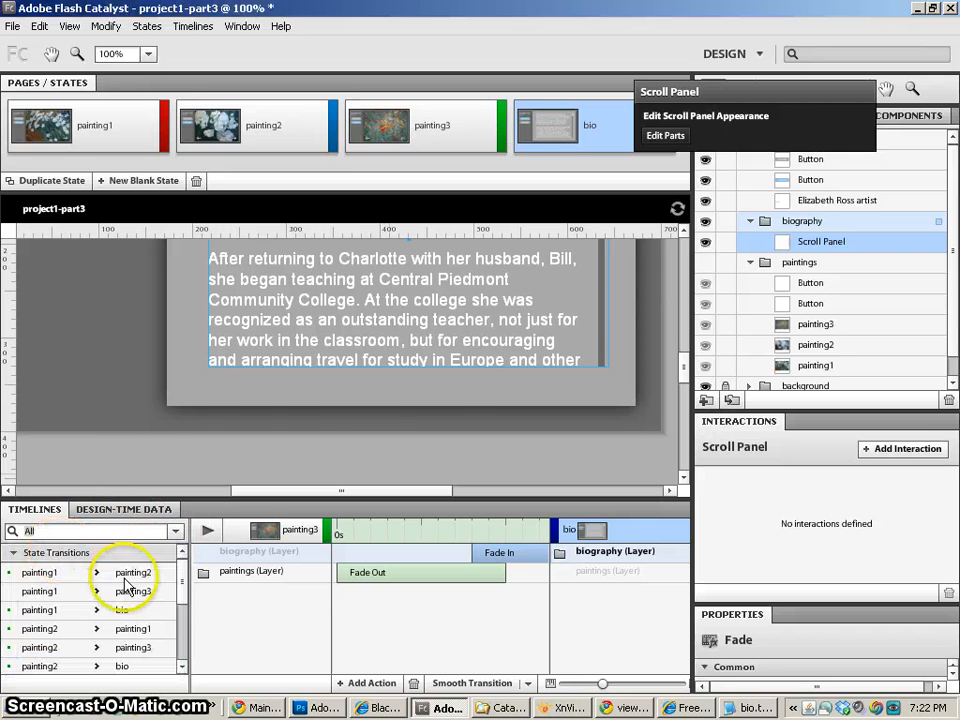
left_click(78, 574)
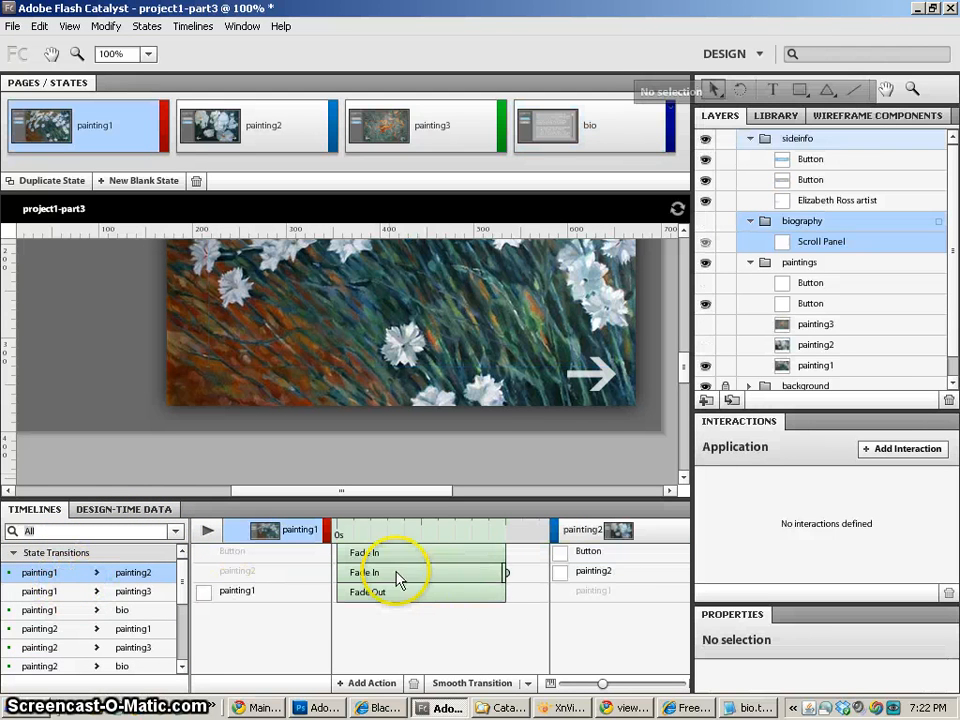
left_click(368, 574)
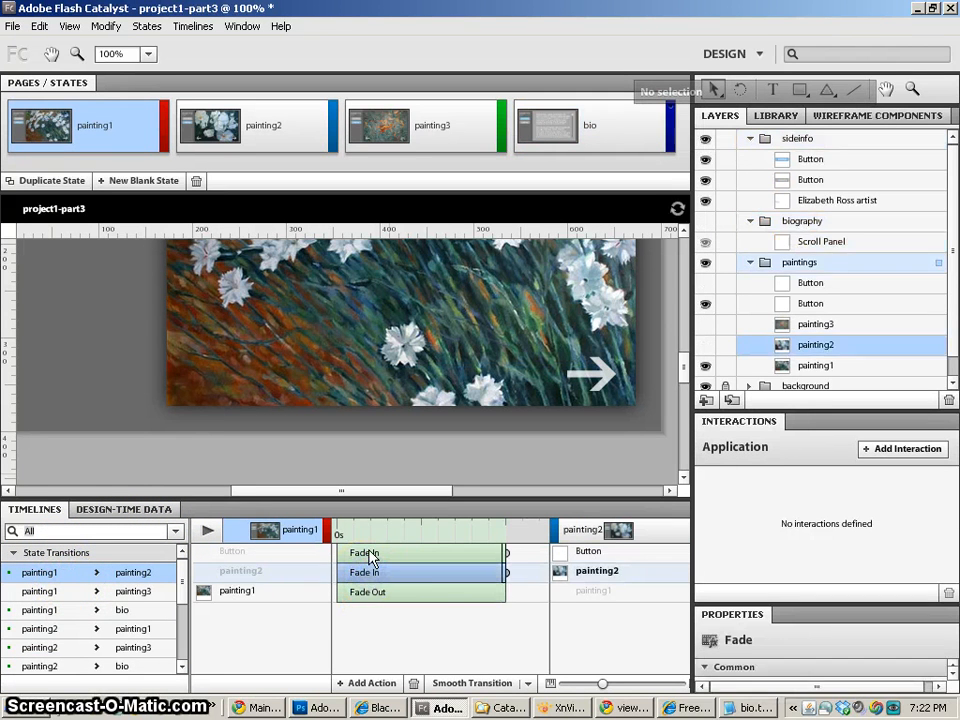
left_click(366, 553, "shift")
left_click_drag(368, 554, 536, 553)
left_click(446, 668)
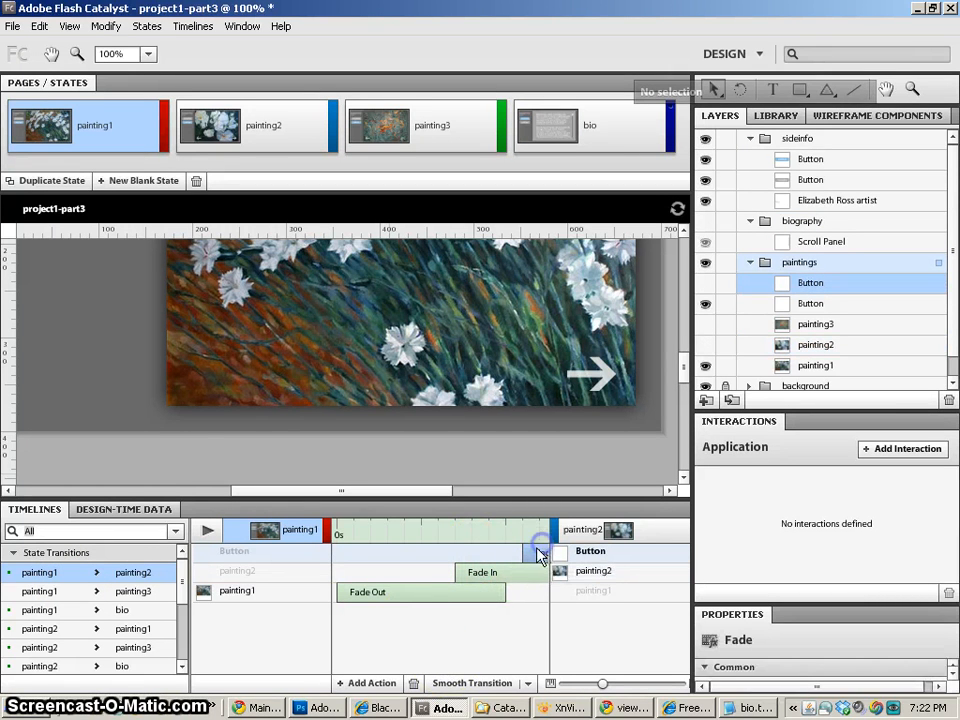
In the painting2 to painting1 transition, delay painting1's Fade In so it starts partway through painting2's Fade Out.
left_click(46, 593)
left_click(44, 610)
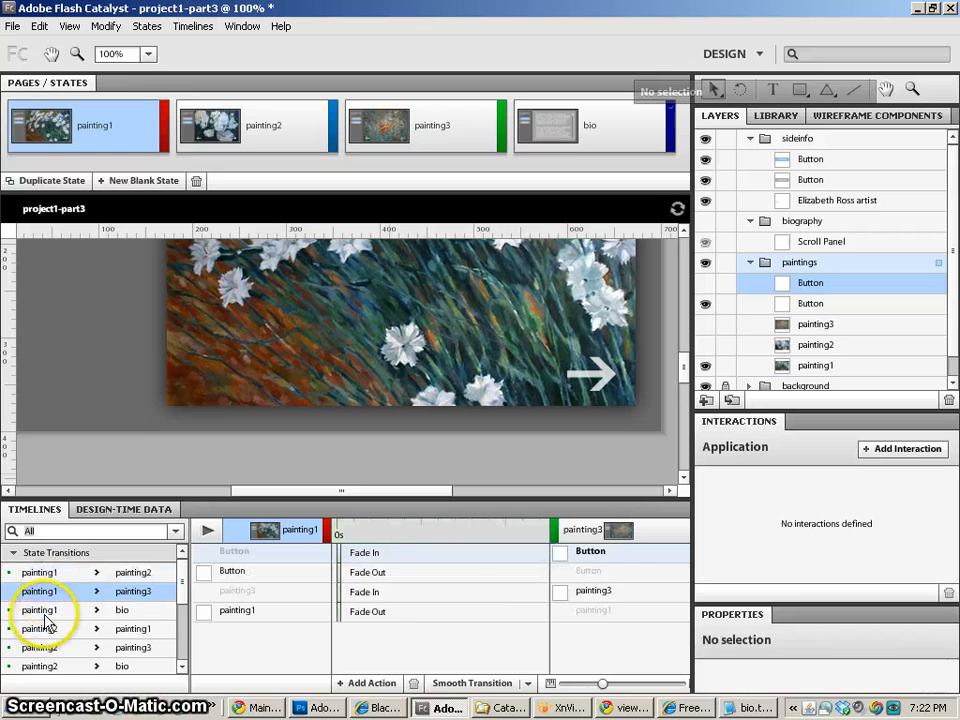
left_click(42, 631)
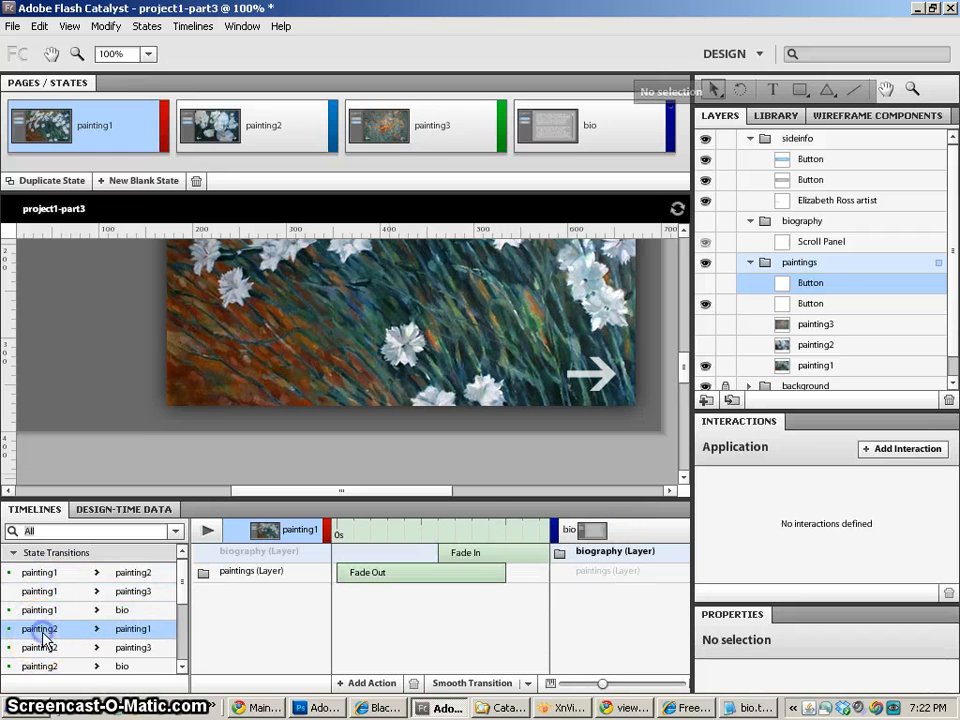
left_click(368, 553)
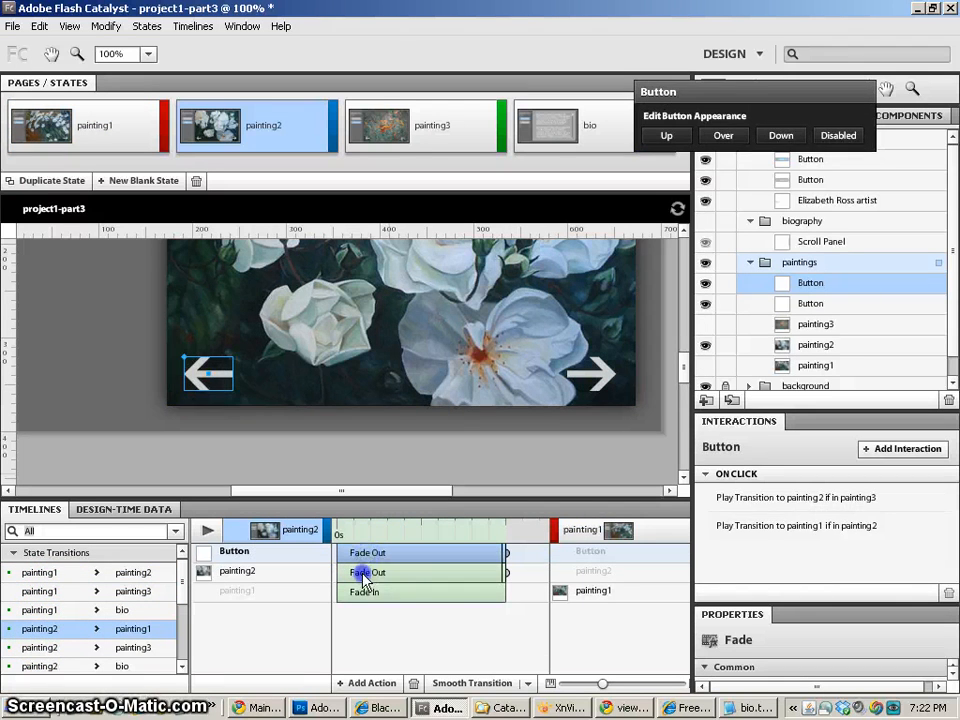
left_click(364, 572)
left_click_drag(362, 592, 470, 592)
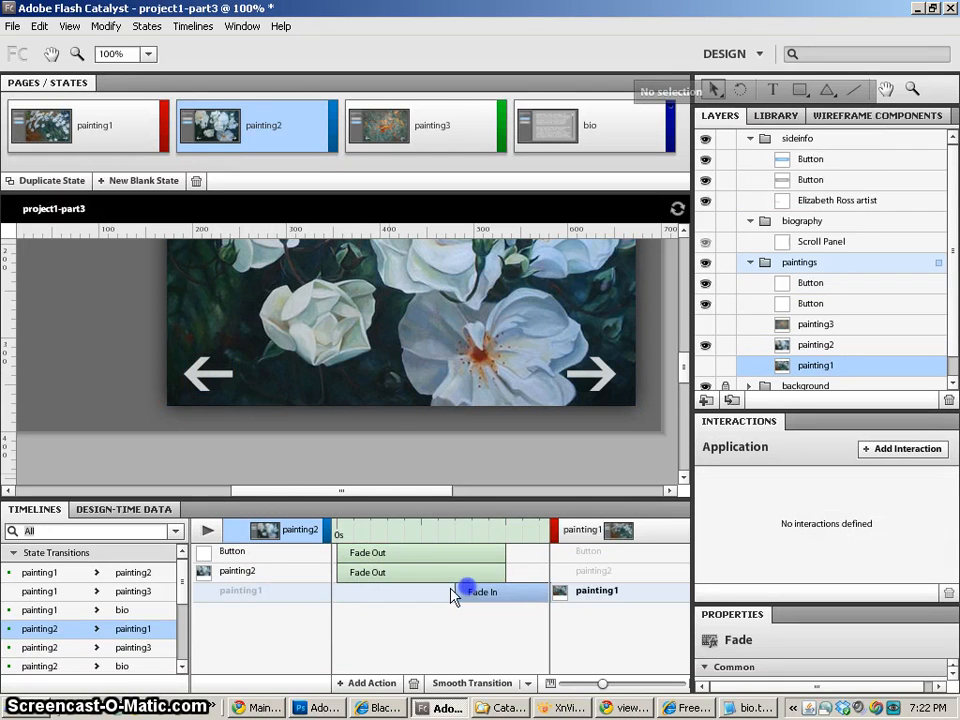
In the painting2 to painting3 transition, delay painting3's Fade In and, by a smaller amount, the button's Fade Out, and play a preview.
left_click(60, 648)
left_click(352, 574)
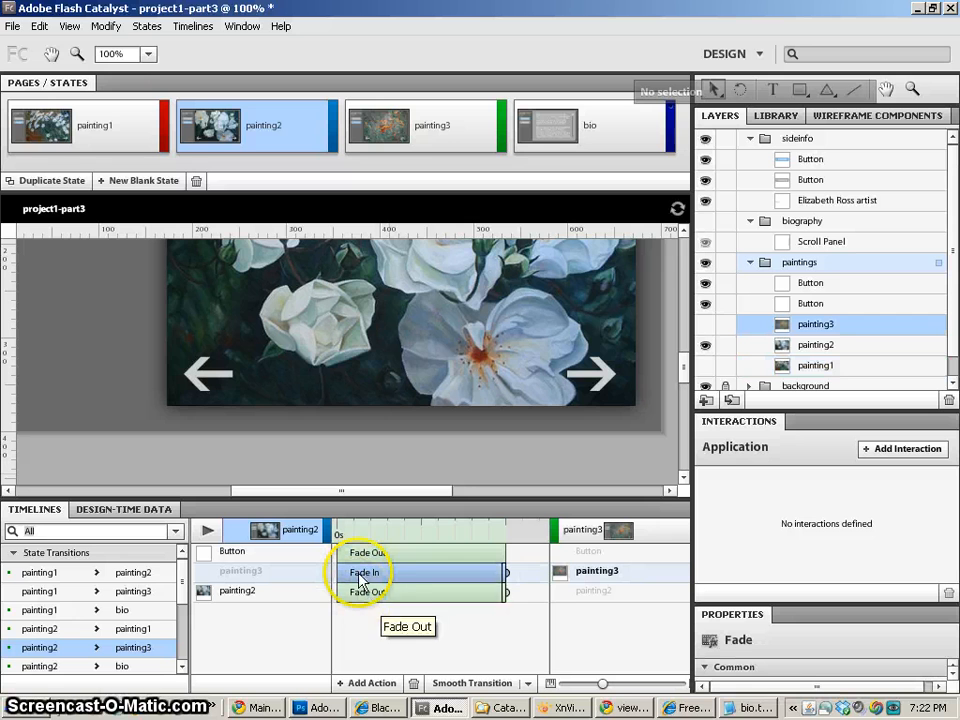
left_click_drag(358, 574, 476, 577)
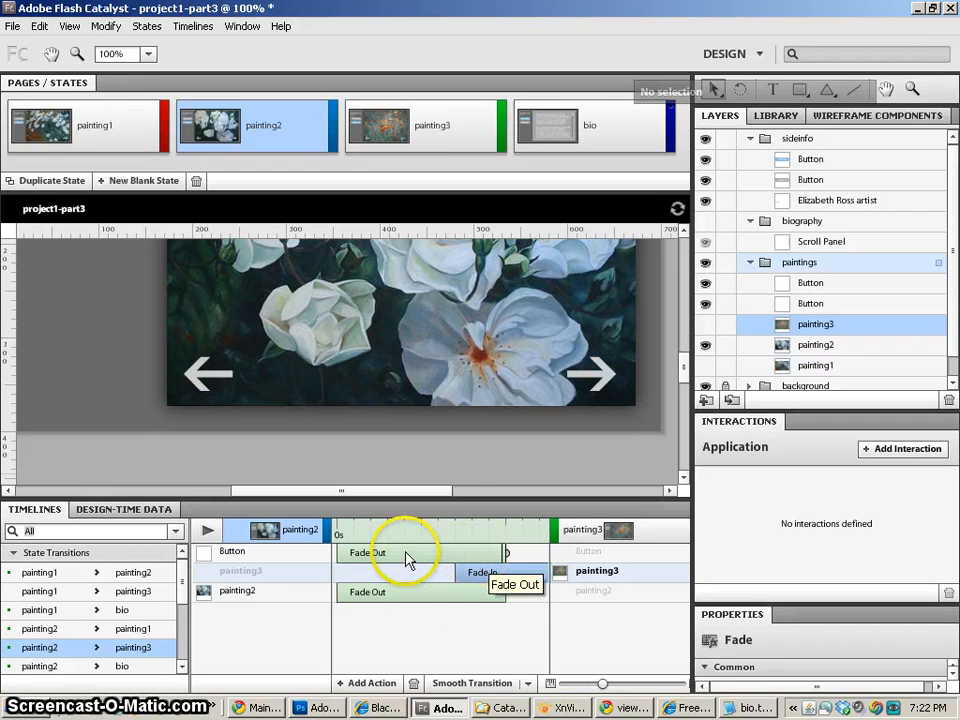
left_click_drag(407, 560, 457, 558)
left_click(210, 531)
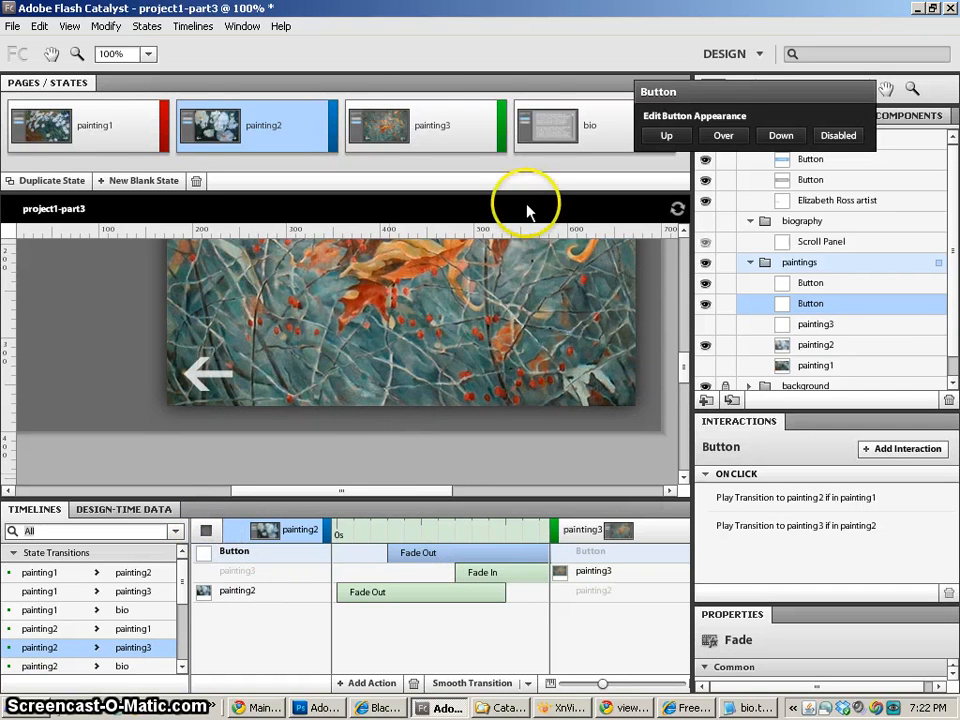
Run the project in the browser and test the retimed fades by opening the paintings, paging to the third and back to the first.
key("ctrl+Return")
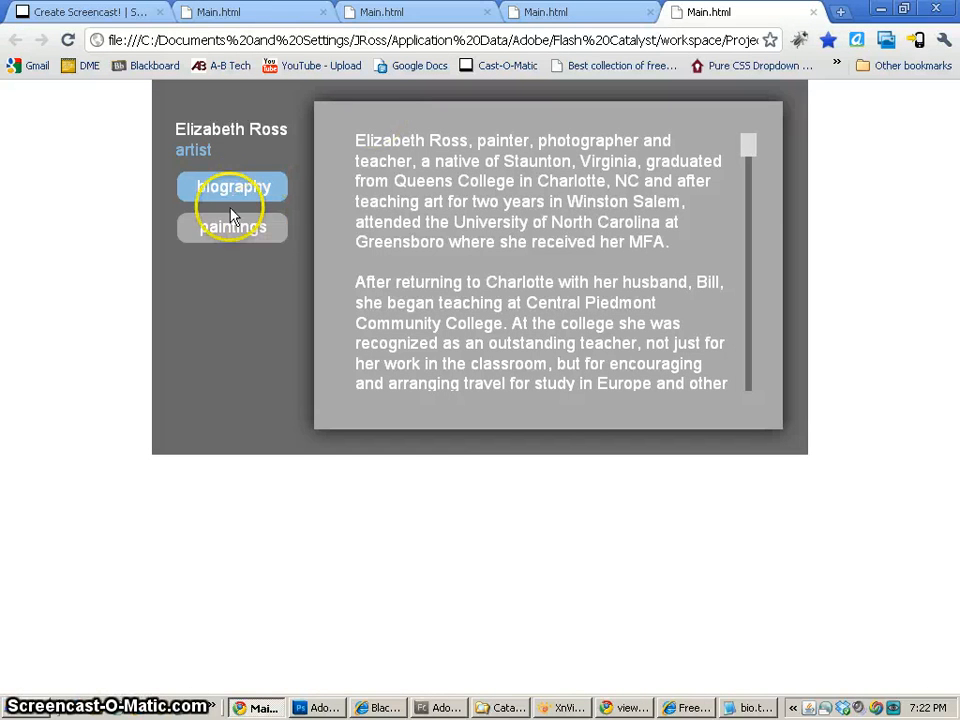
left_click(229, 229)
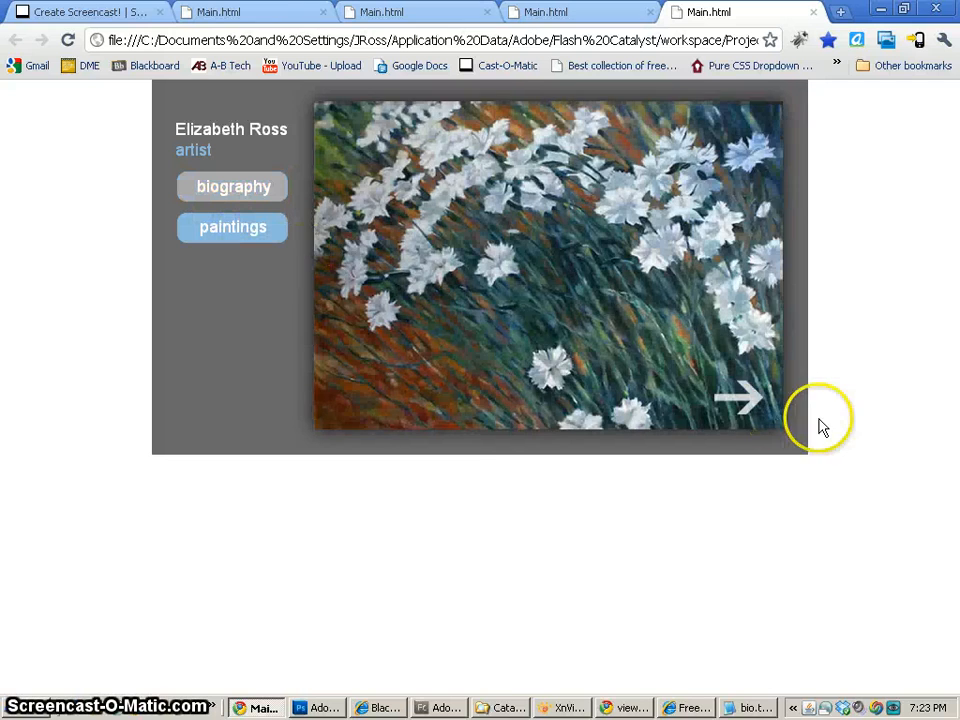
left_click(810, 402)
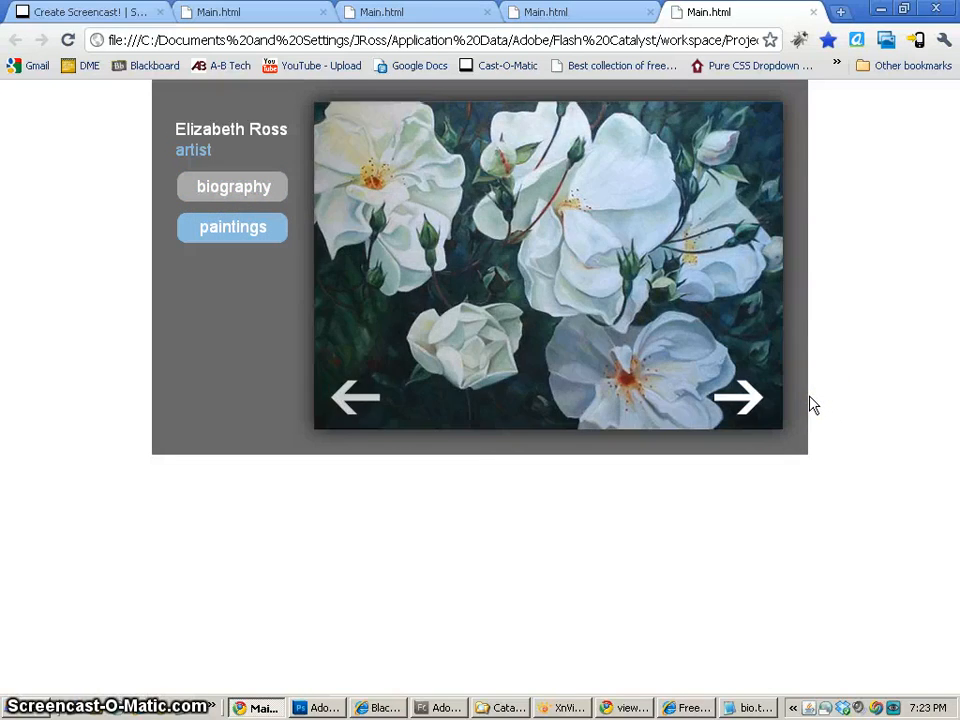
left_click(813, 404)
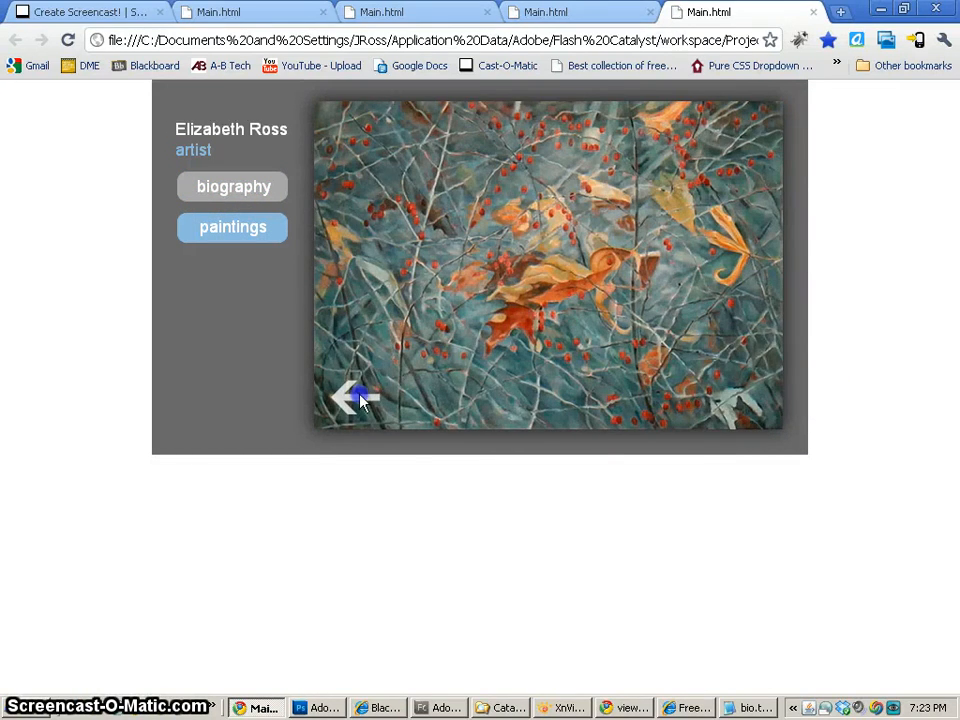
left_click(358, 398)
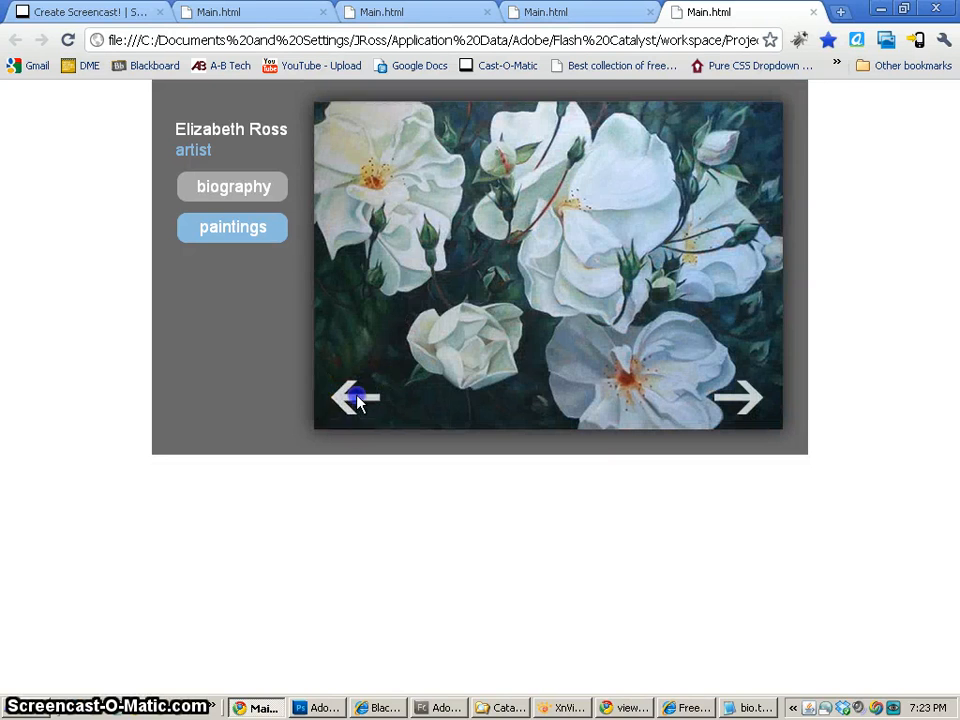
left_click(358, 399)
left_click(352, 396)
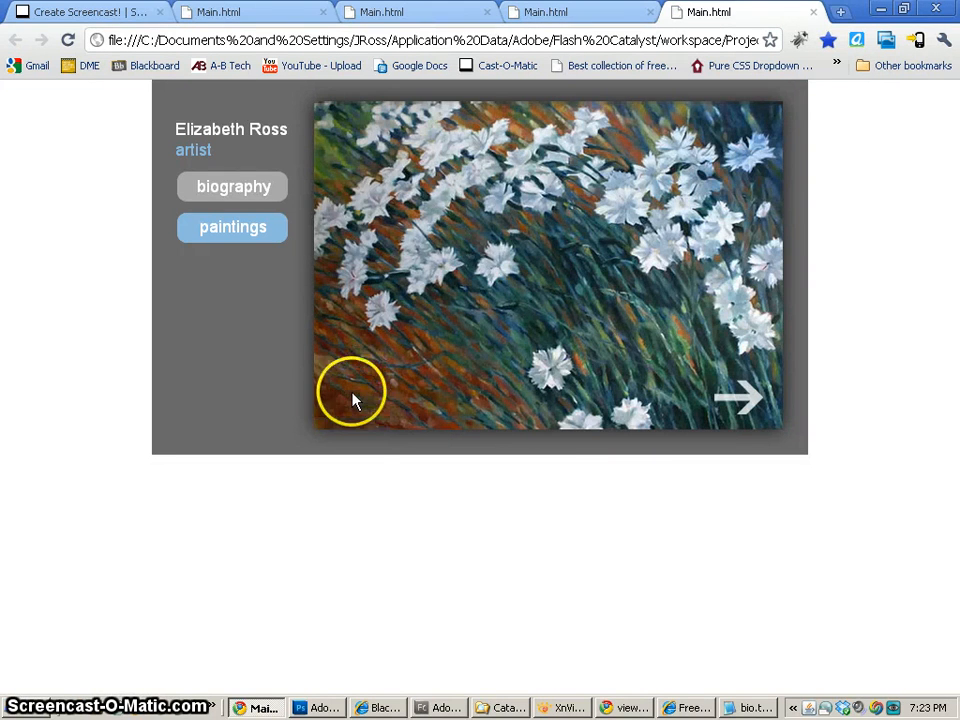
Test the fades between the biography and the paintings, starting from both the first and second painting, and return to Flash Catalyst.
left_click(261, 189)
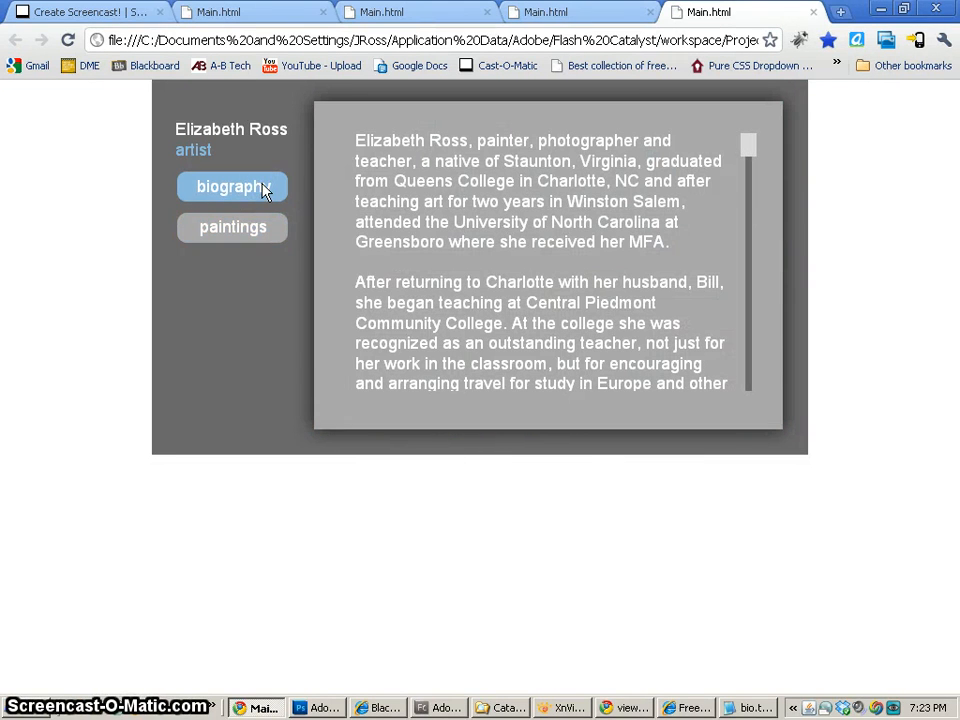
left_click(249, 229)
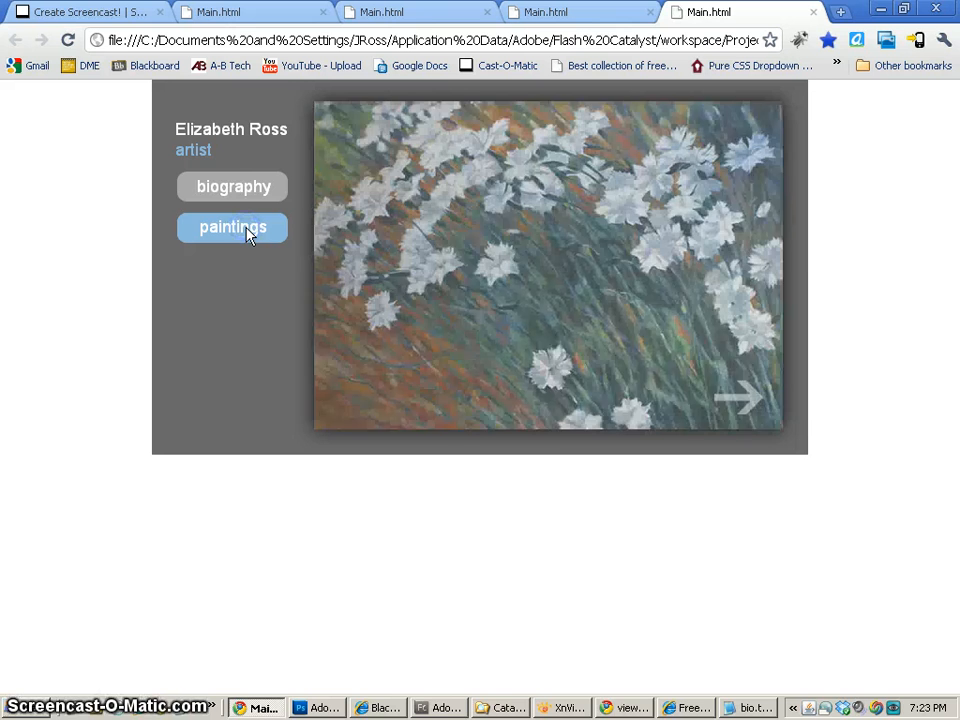
left_click(745, 403)
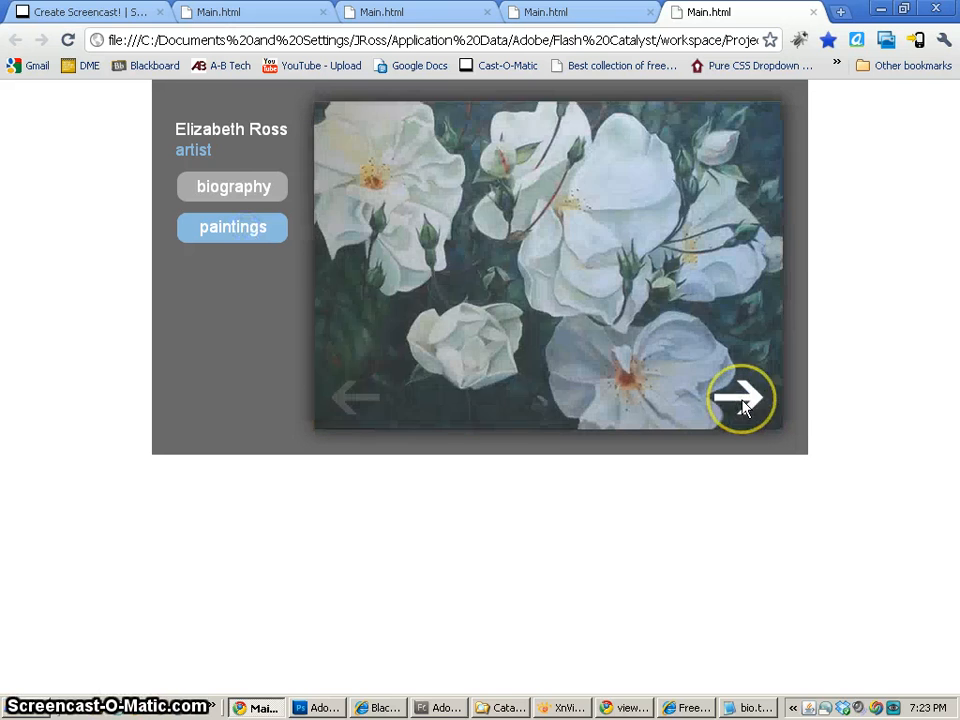
left_click(220, 186)
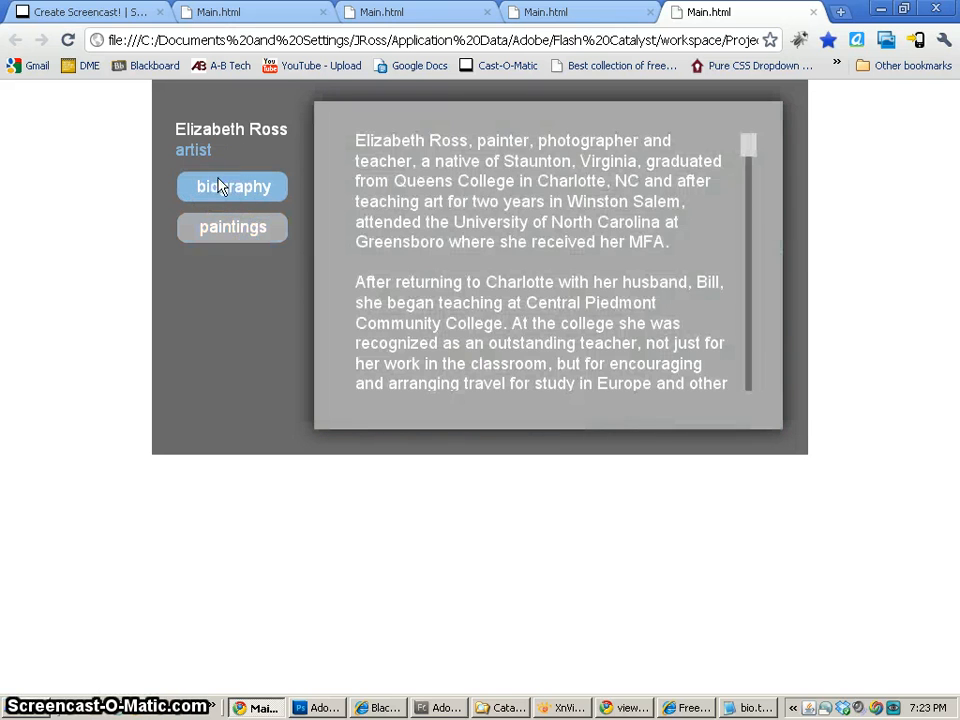
left_click(246, 244)
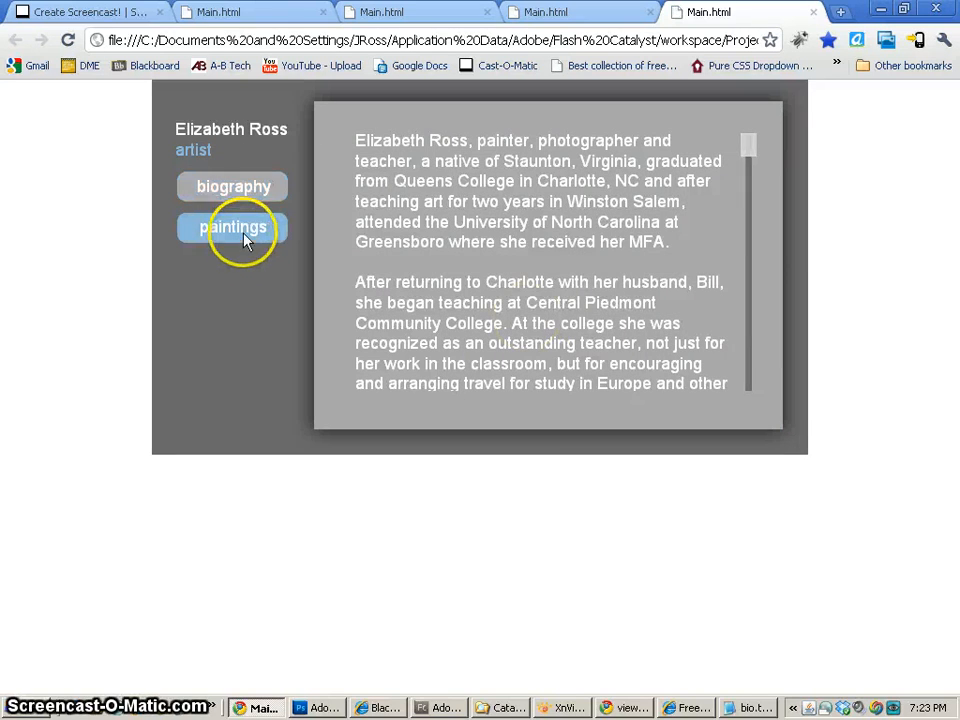
left_click(750, 394)
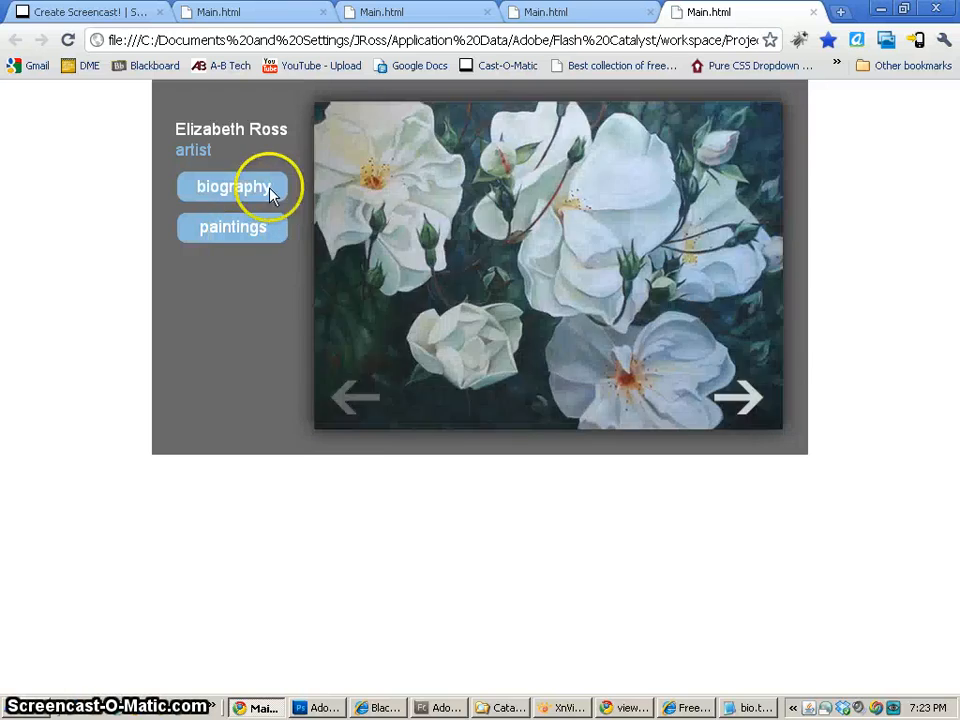
left_click(266, 192)
left_click(259, 229)
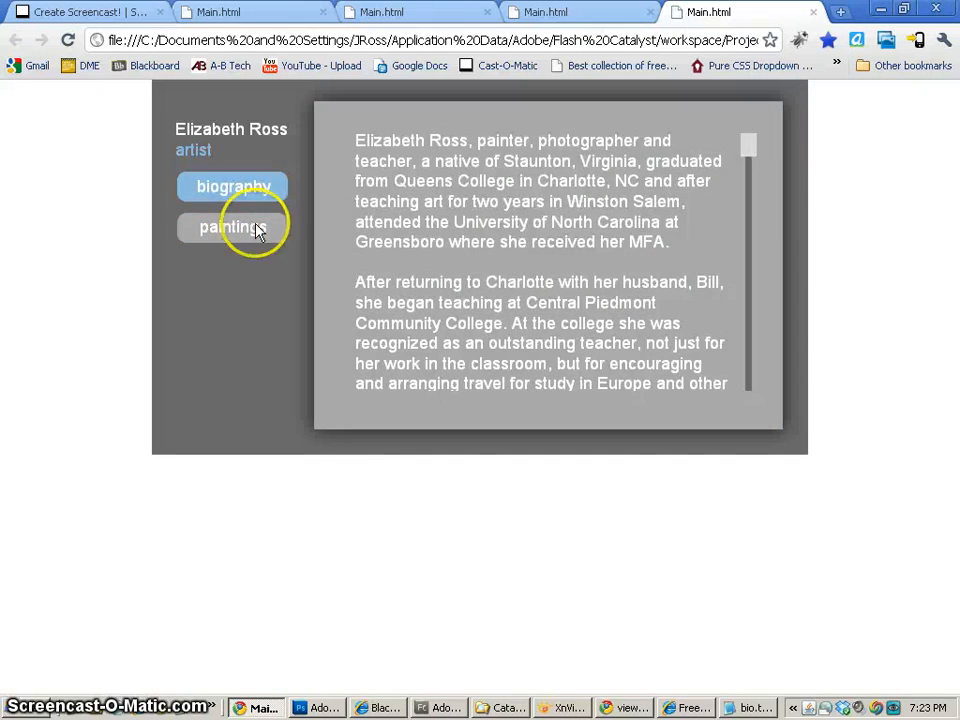
left_click(260, 190)
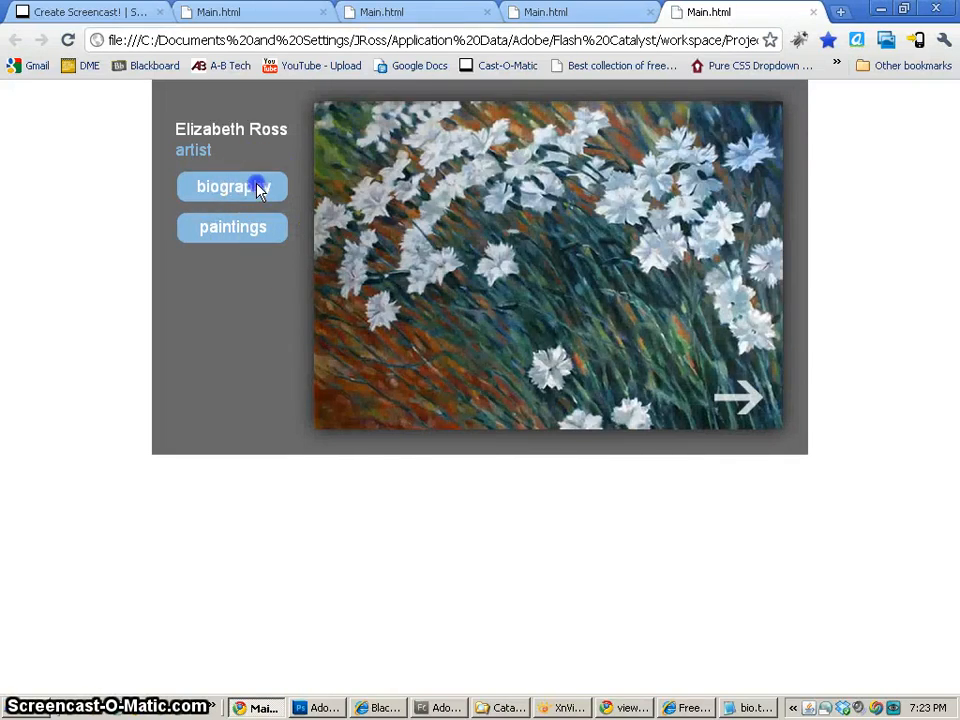
left_click(533, 275)
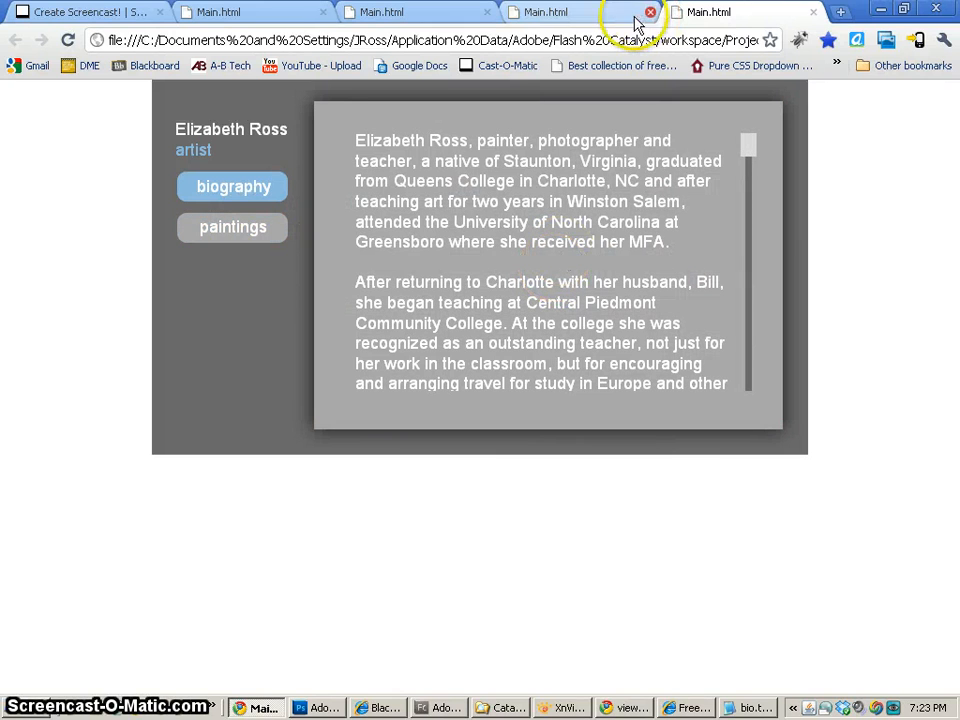
left_click(951, 14)
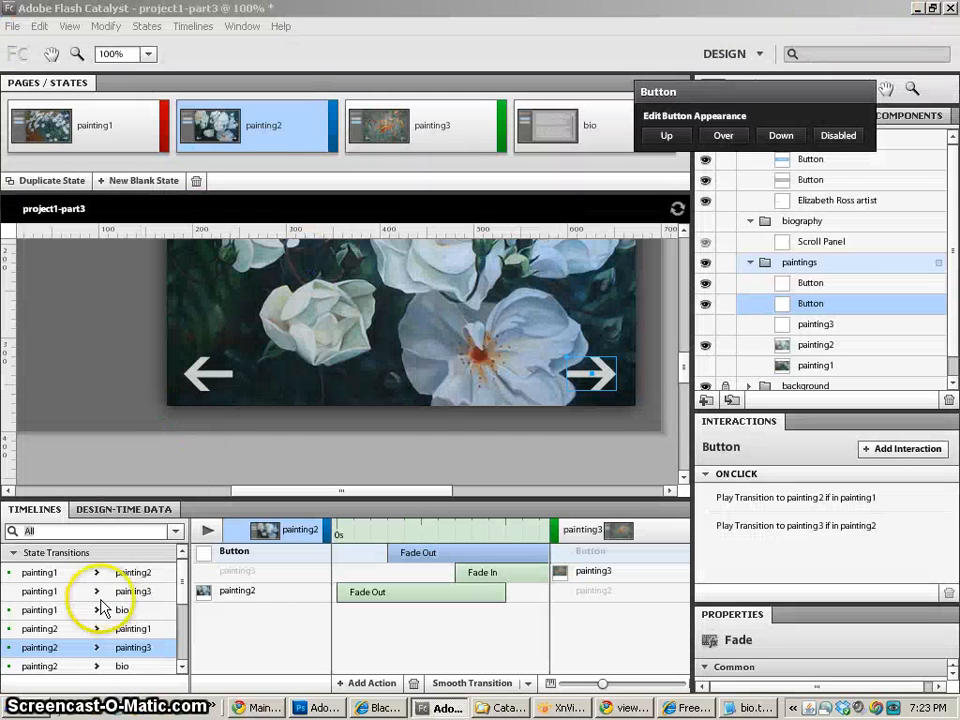
Review the fade timing in the state transitions from painting1, painting2 and painting3, including the painting2 and painting3 transitions to bio.
left_click(45, 572)
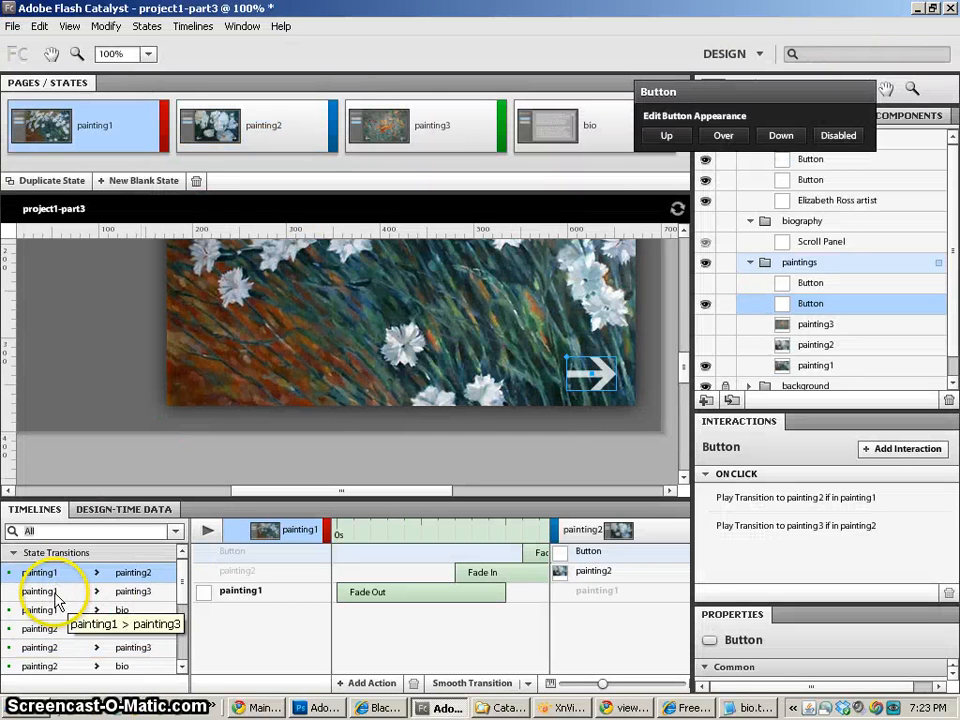
left_click(47, 629)
left_click(60, 667)
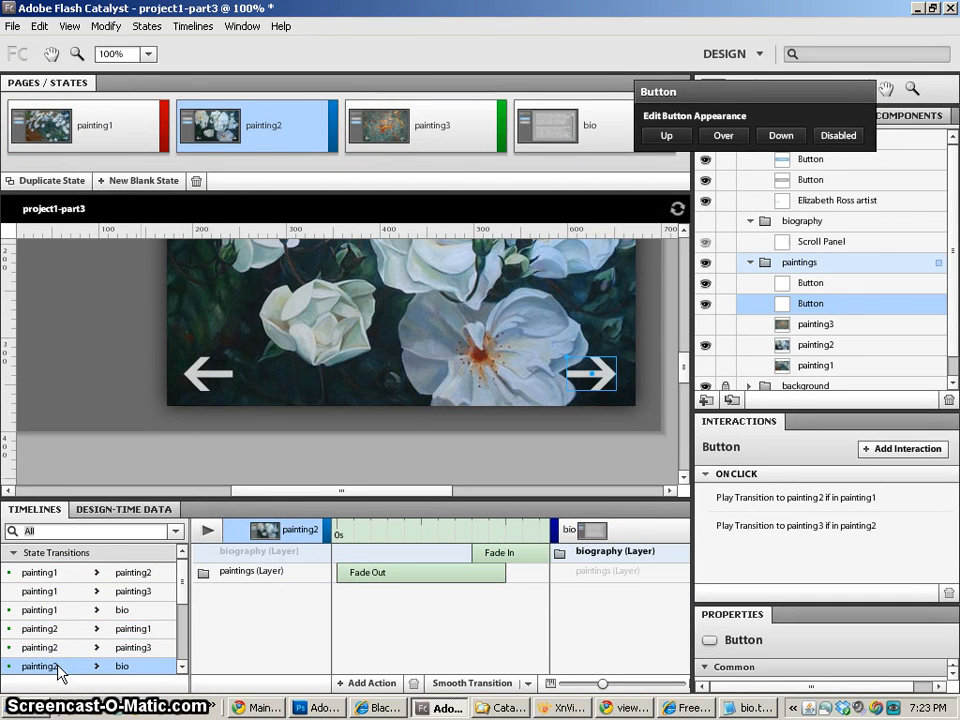
left_click(56, 574)
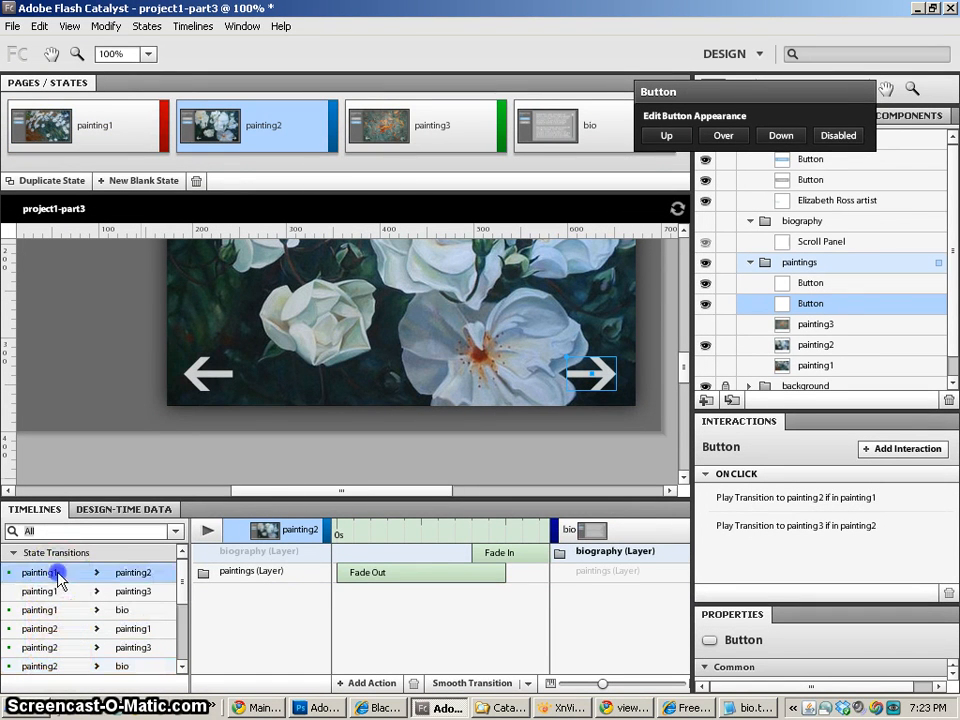
left_click_drag(182, 585, 183, 609)
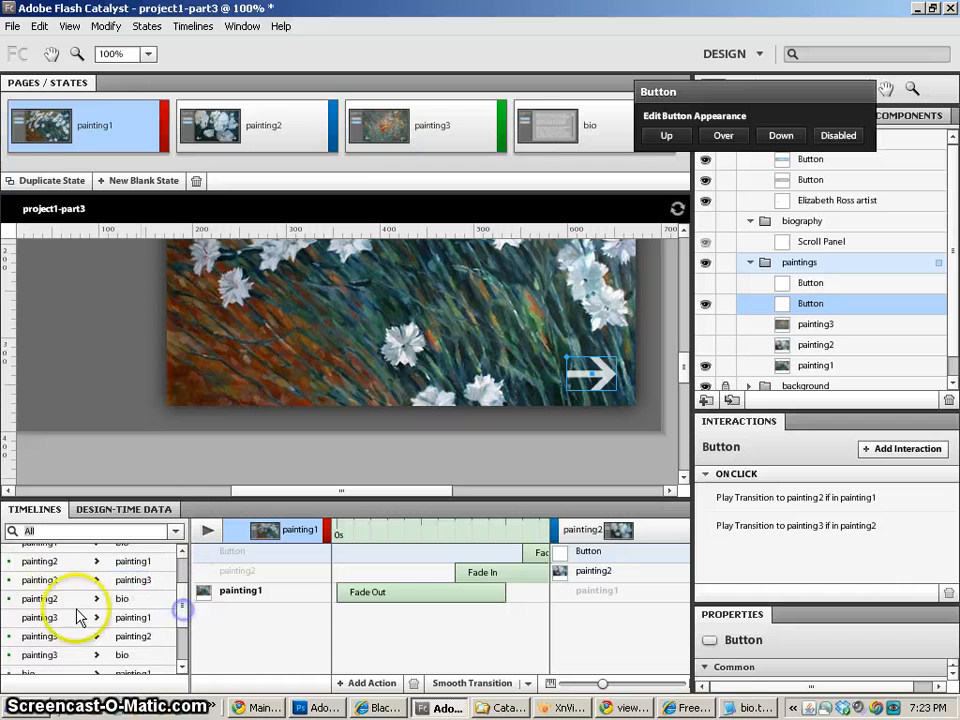
left_click(50, 598)
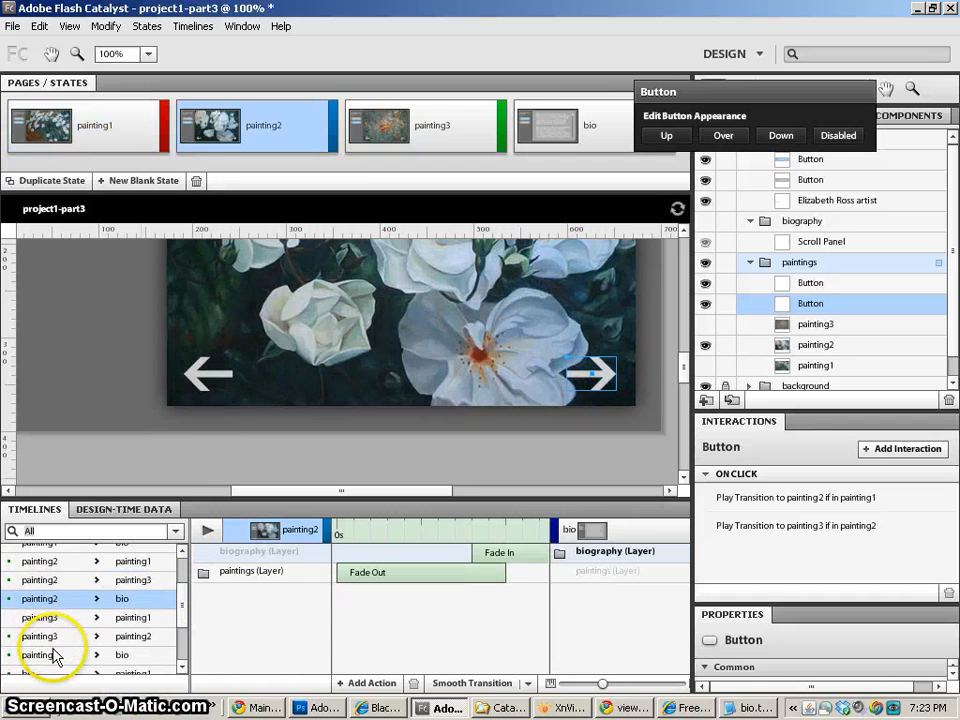
left_click(55, 655)
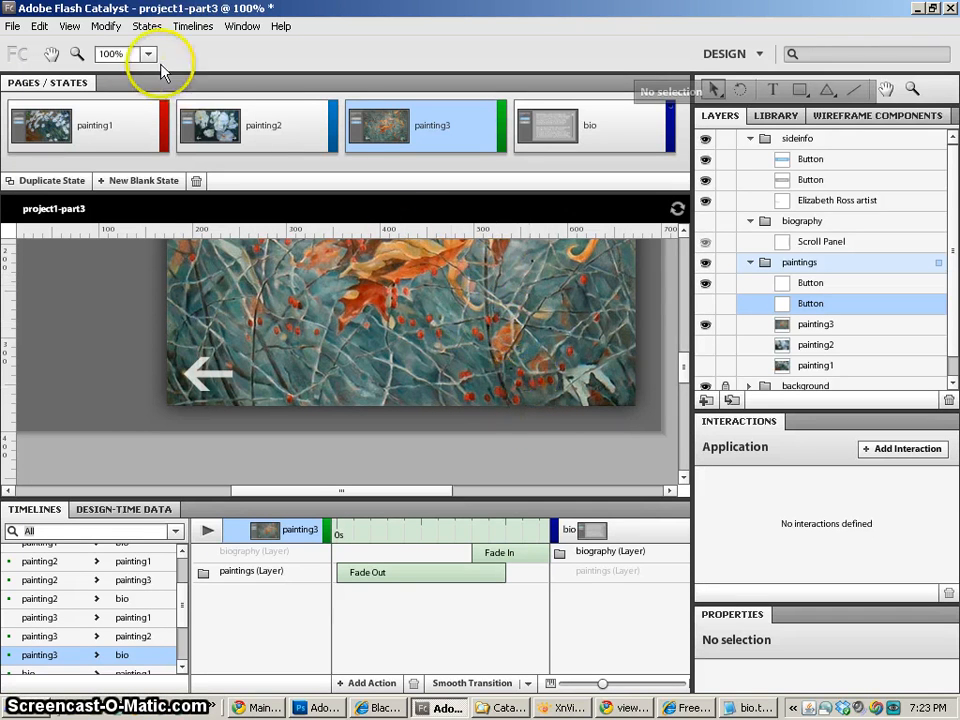
Save the project and, in the Publish to SWF settings, turn off the accessibility and web server upload builds.
left_click(11, 28)
left_click(30, 131)
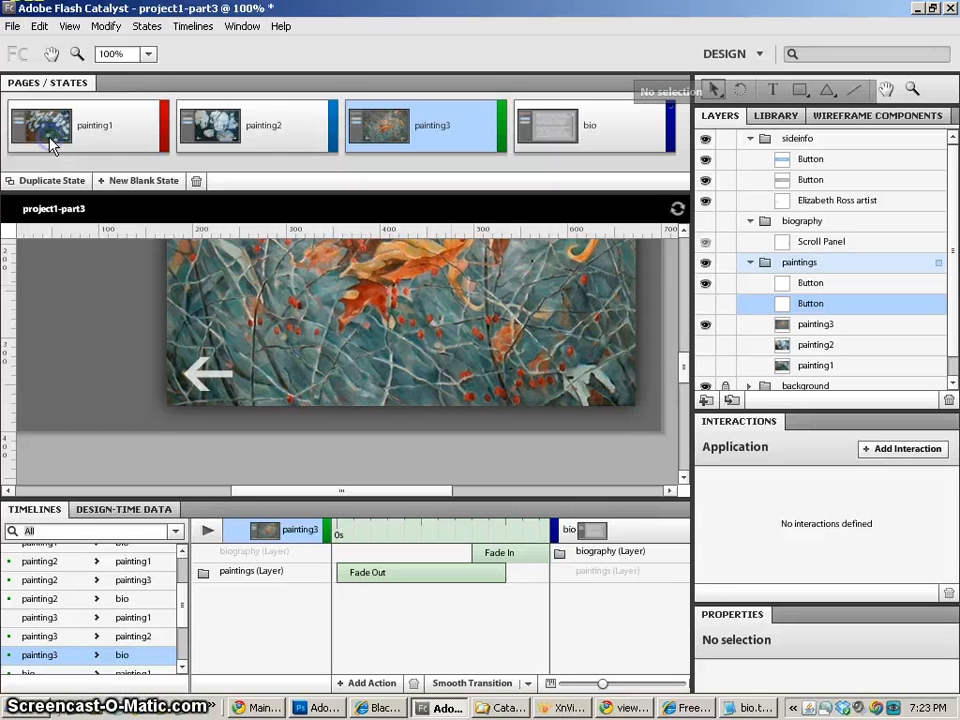
left_click(13, 28)
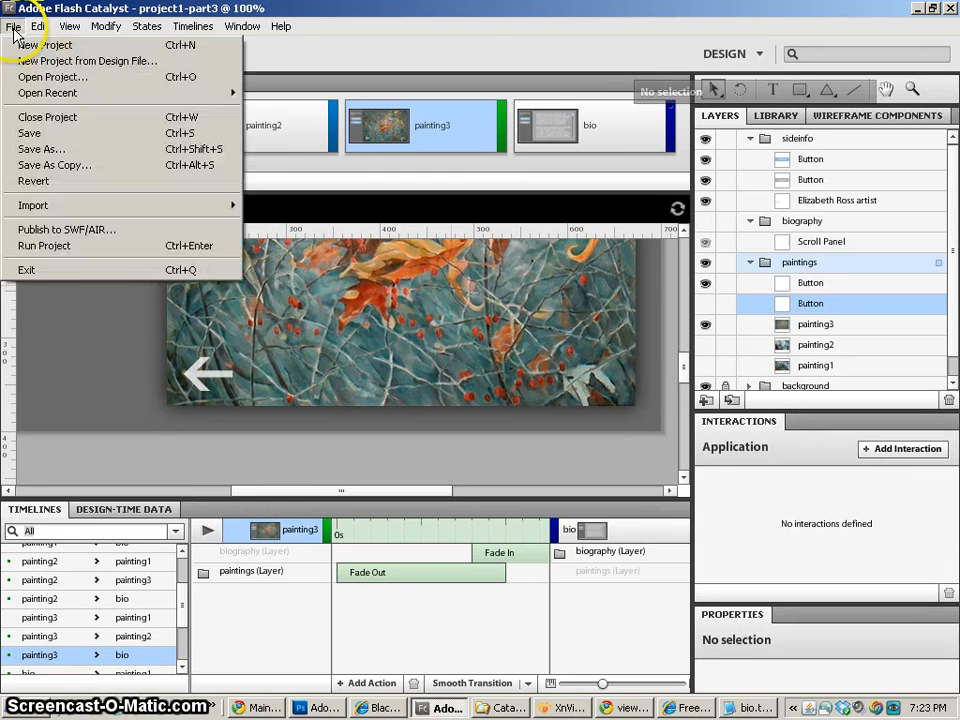
left_click(64, 230)
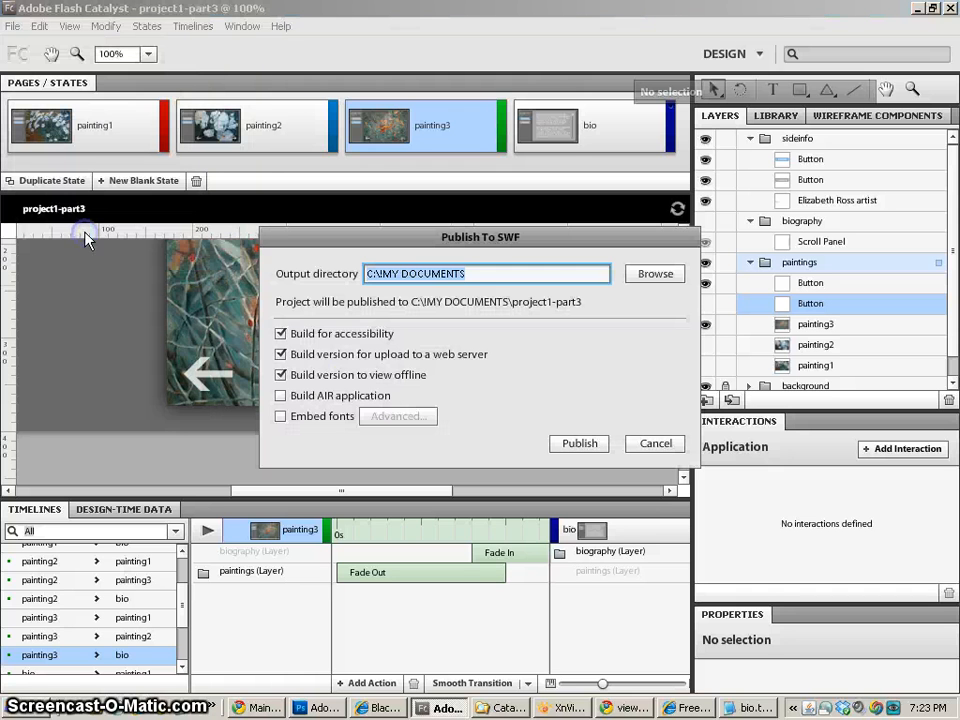
left_click(281, 333)
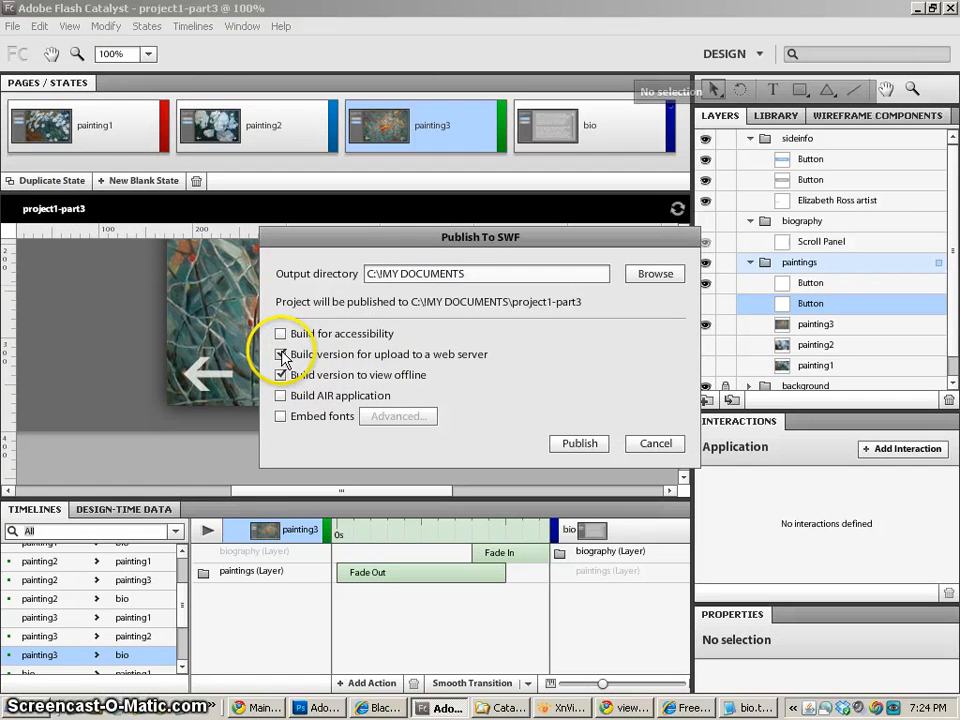
left_click(281, 355)
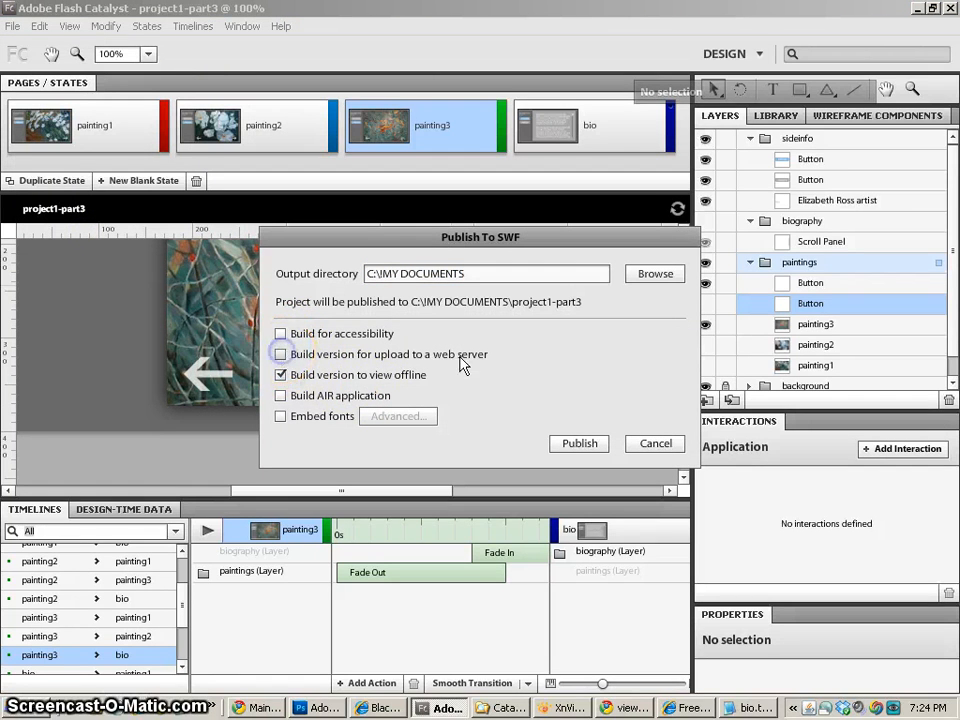
Set the output directory to New Folder on the Desktop and publish the project to SWF.
left_click(645, 273)
left_click(386, 299)
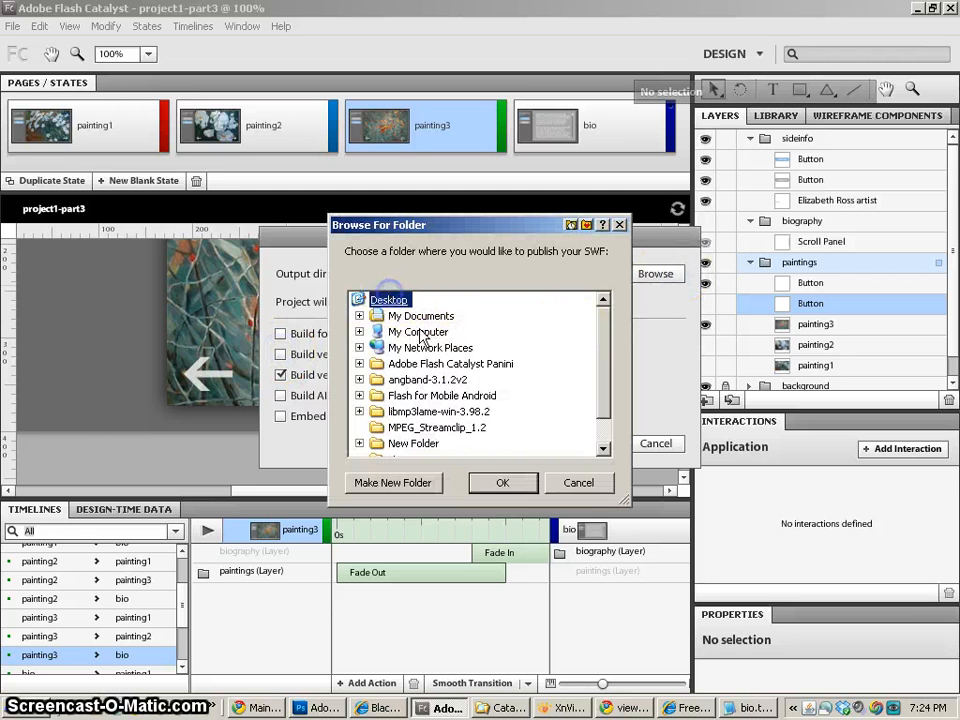
left_click(430, 427)
left_click(426, 445)
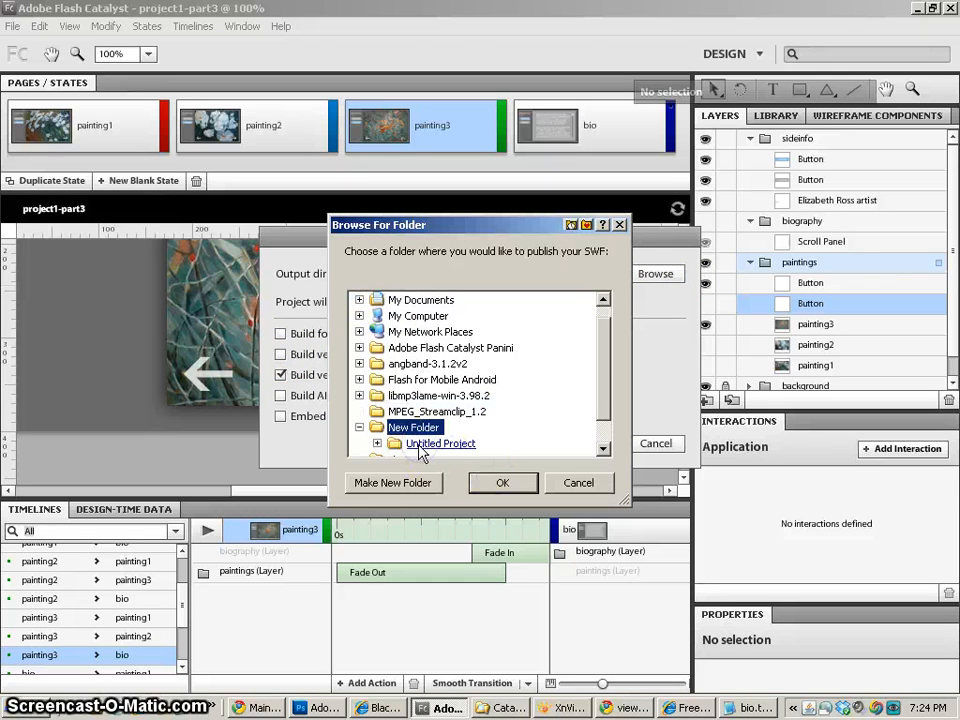
left_click(408, 430)
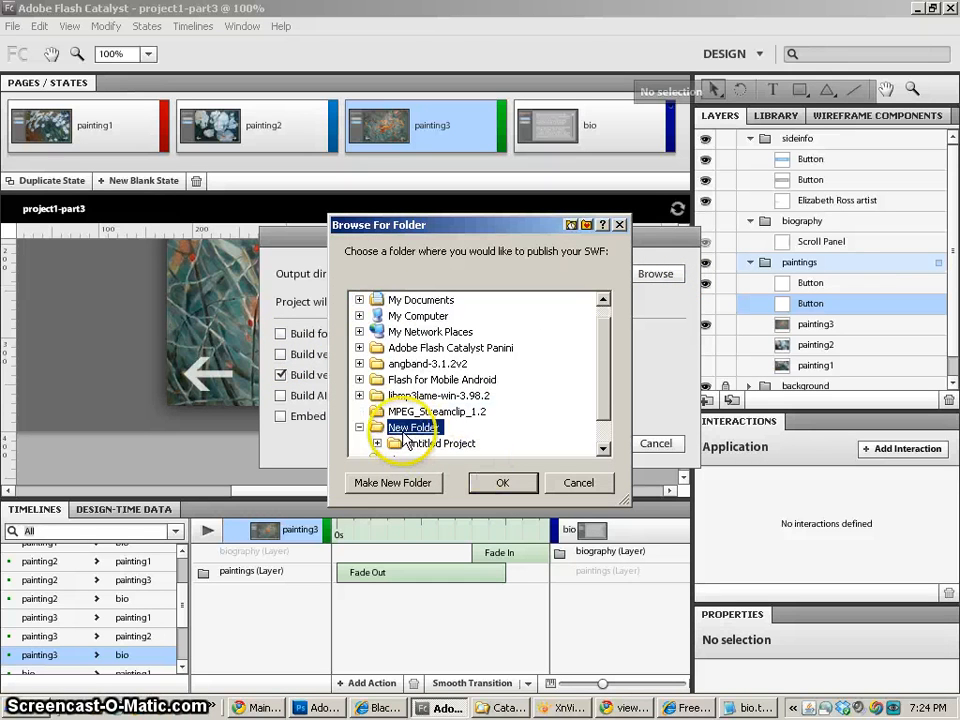
left_click(505, 481)
left_click(579, 445)
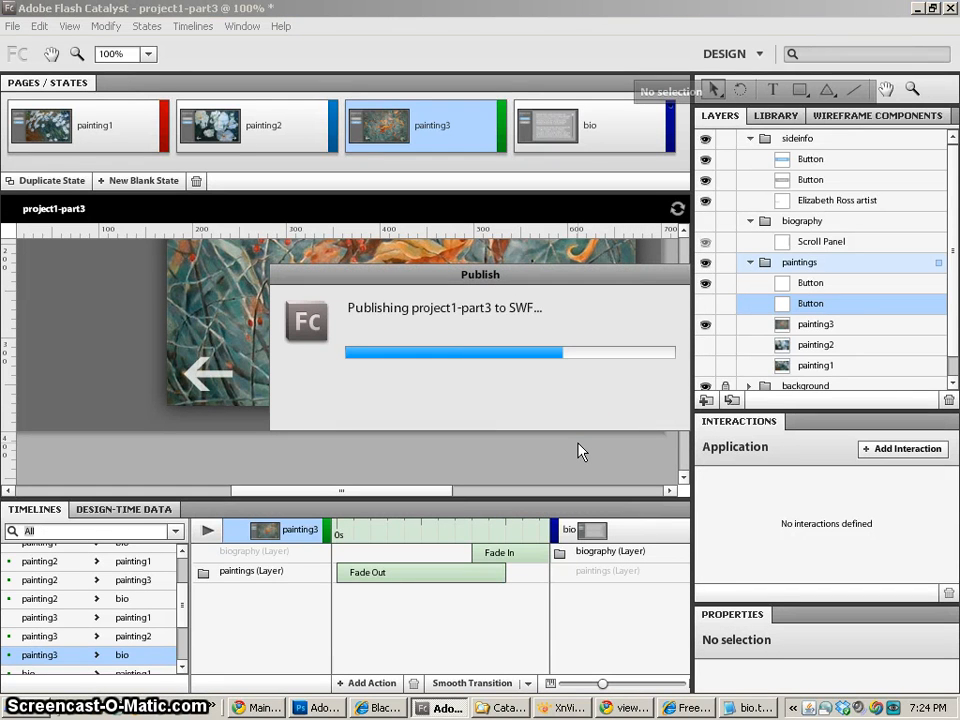
Minimize the open windows, browse to New Folder's project1-part3\run-local folder on the desktop and open Main.swf in Flash Player.
left_click(917, 14)
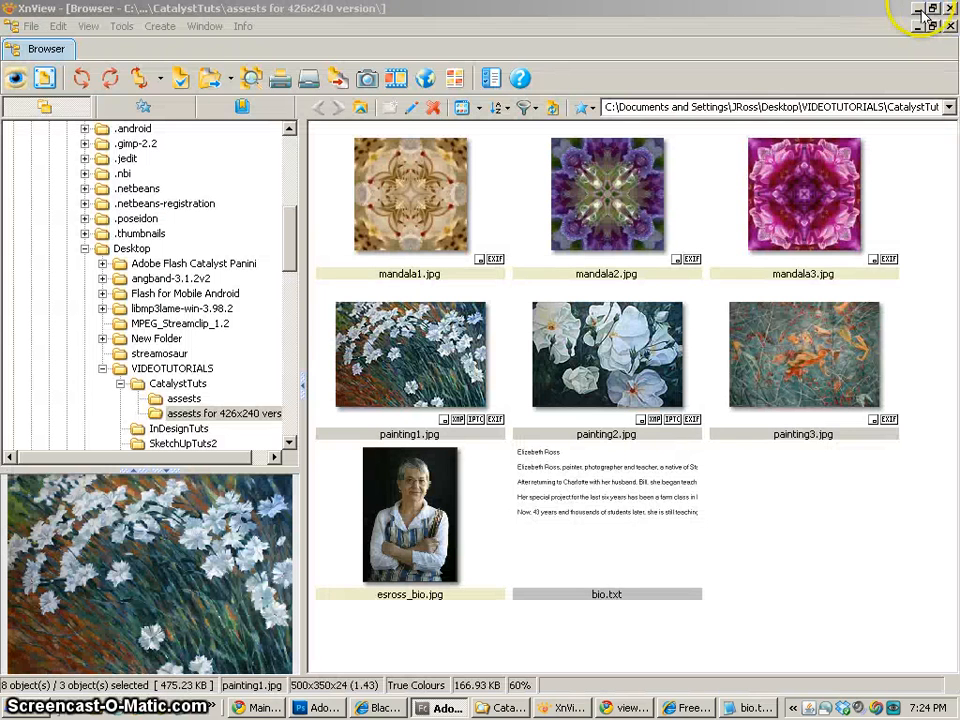
left_click(919, 14)
double_click(255, 633)
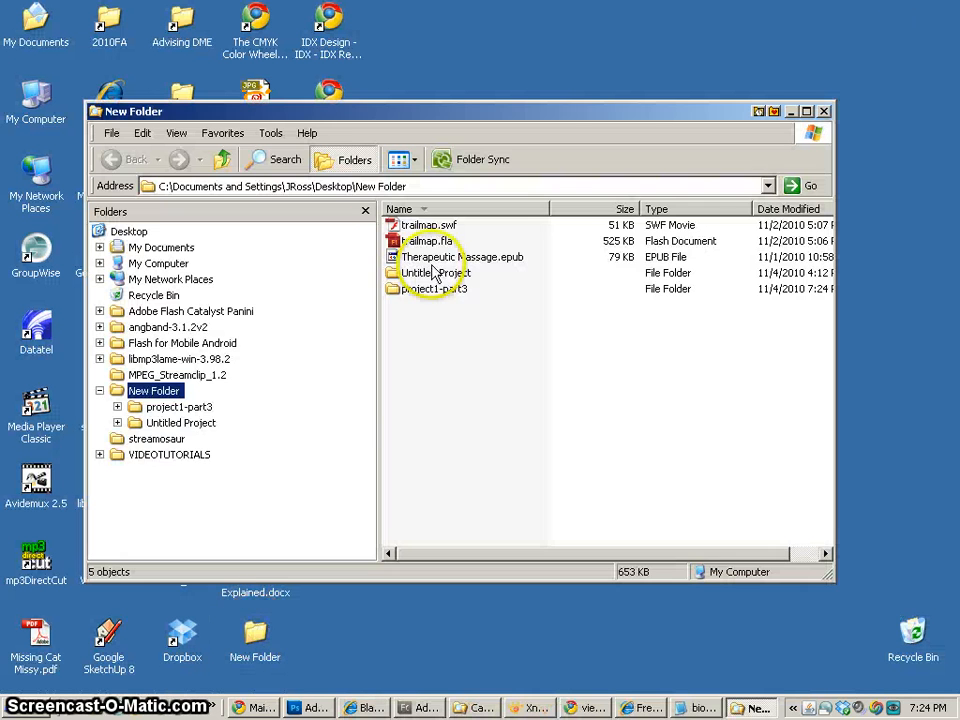
double_click(439, 292)
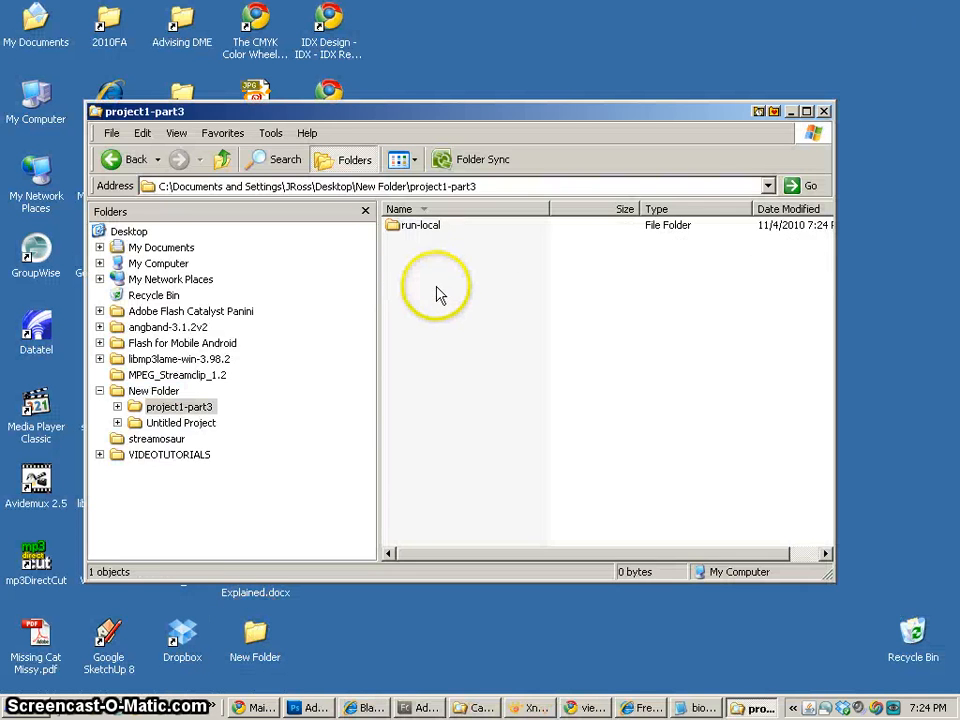
double_click(418, 228)
left_click(398, 259)
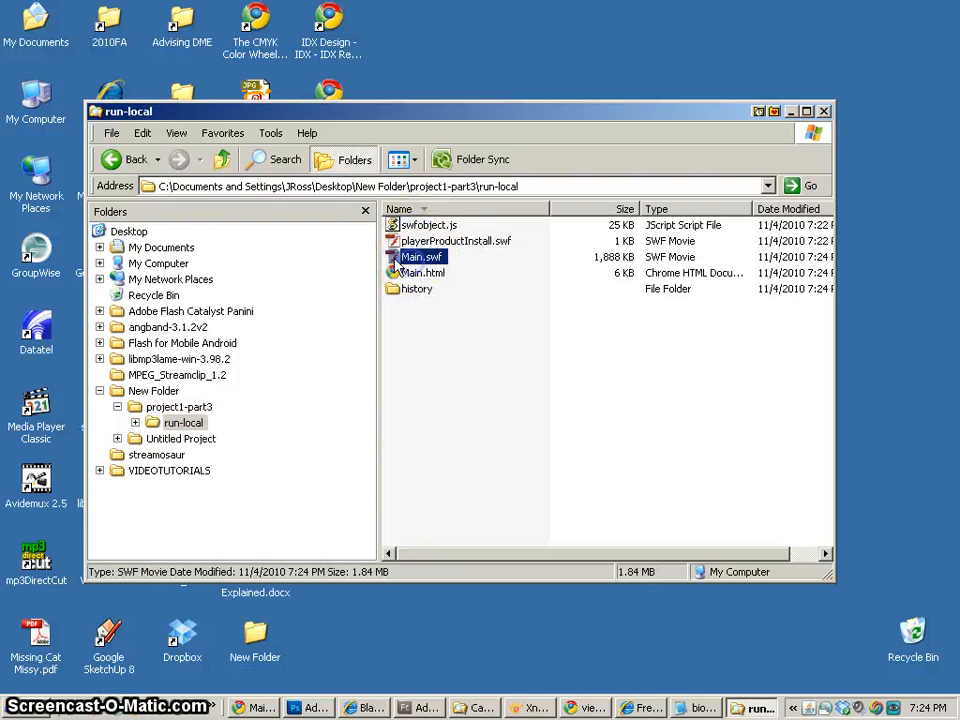
double_click(407, 262)
Test the published SWF by opening the paintings, paging forward and back and returning to the biography, and close the player.
left_click(382, 287)
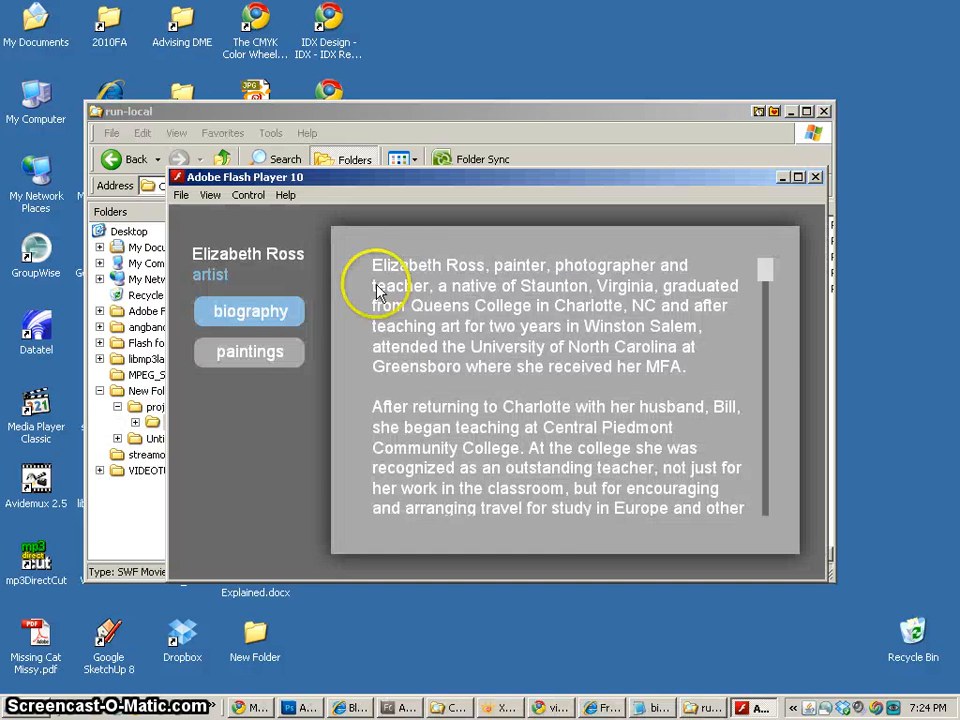
left_click(265, 362)
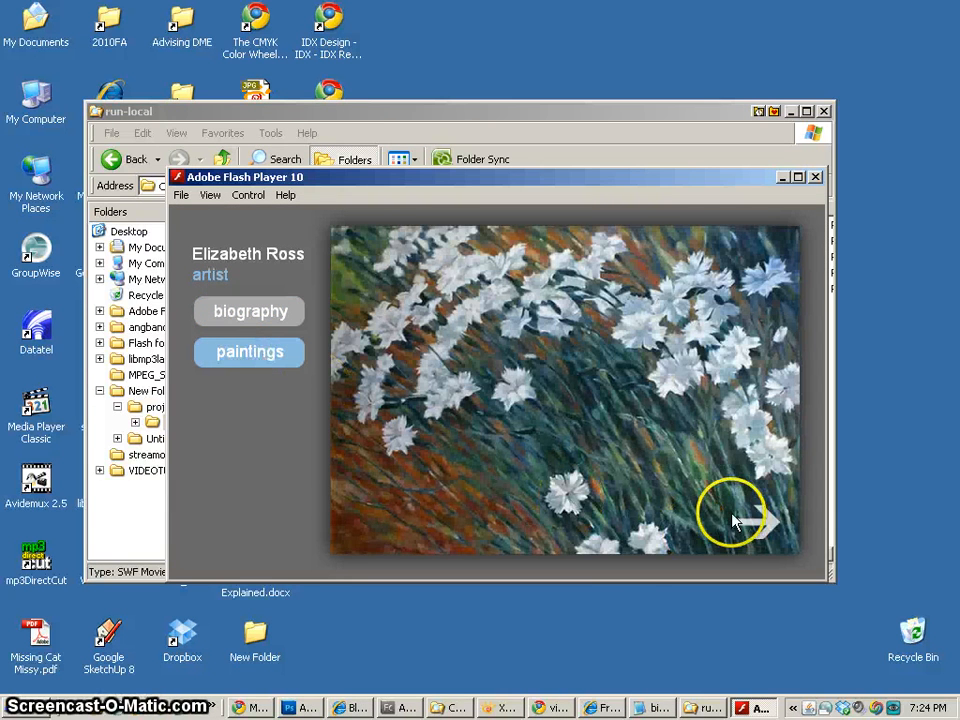
left_click(745, 528)
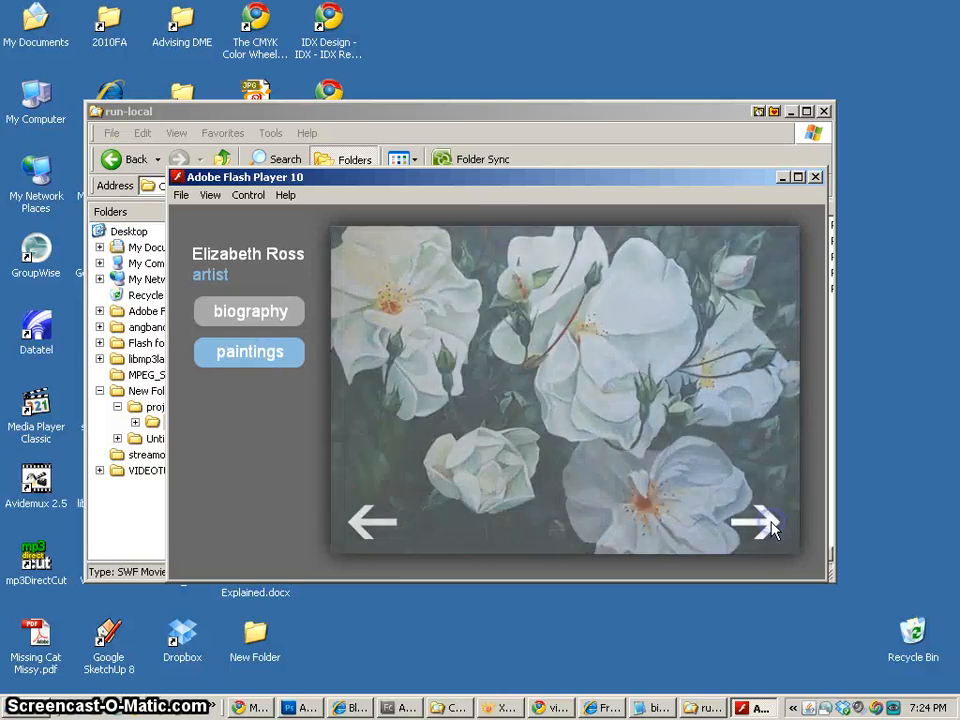
left_click(757, 525)
left_click(362, 519)
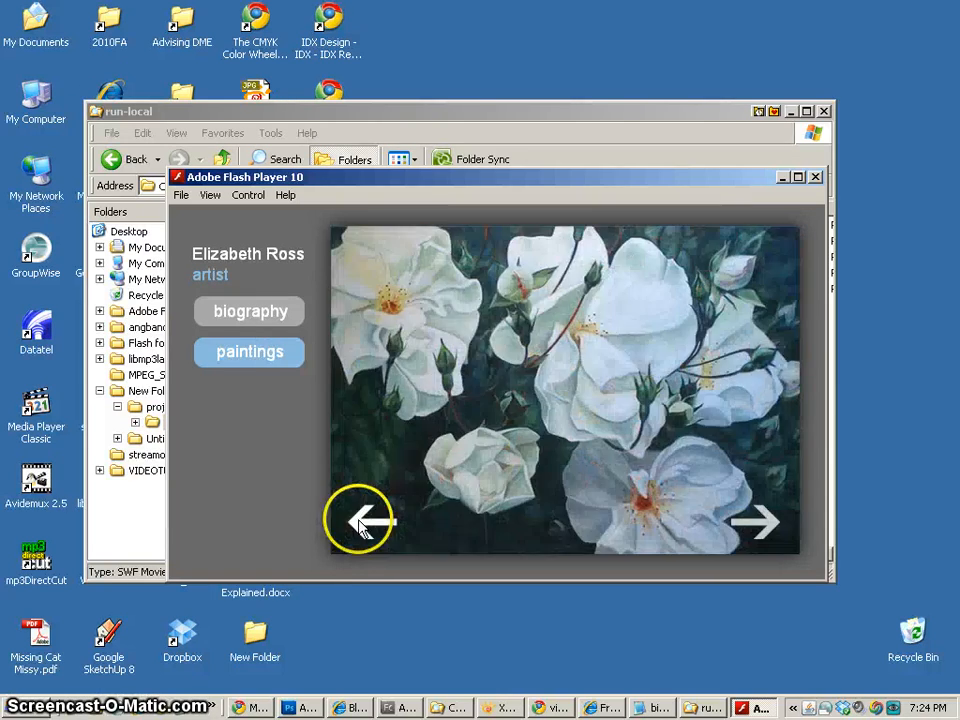
left_click(251, 311)
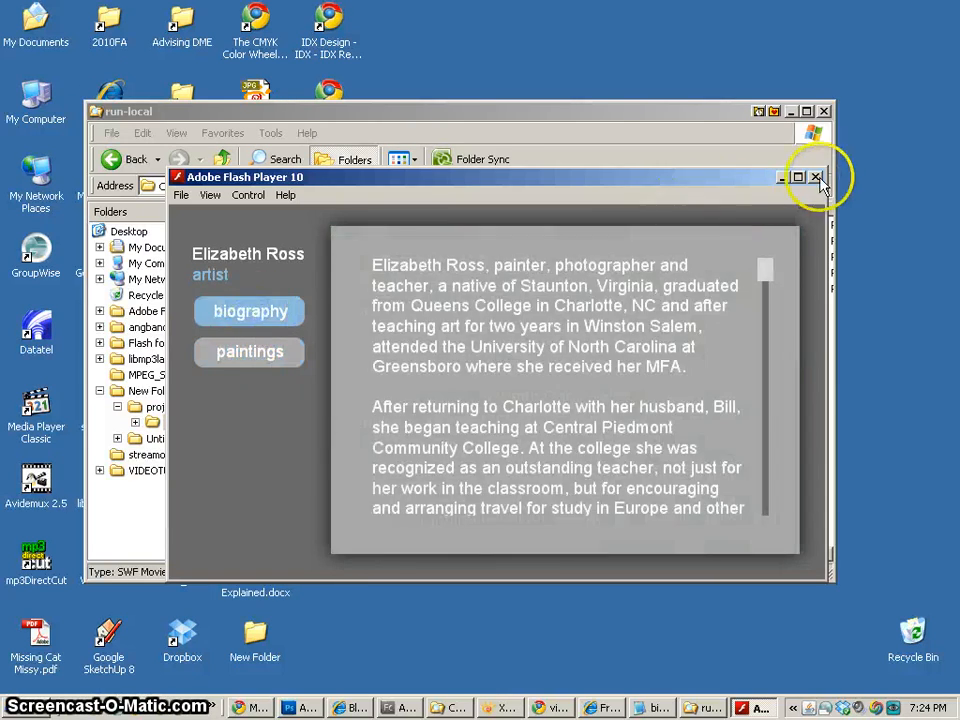
left_click(815, 177)
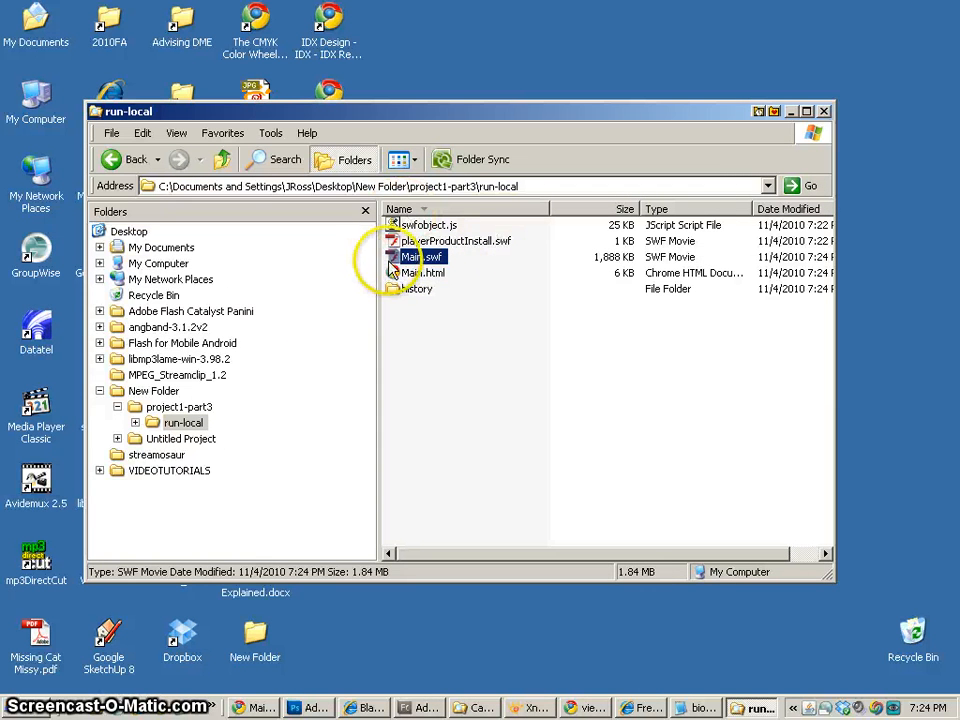
Move Main.swf out of the run-local folder and switch back to Flash Catalyst.
right_click(392, 263)
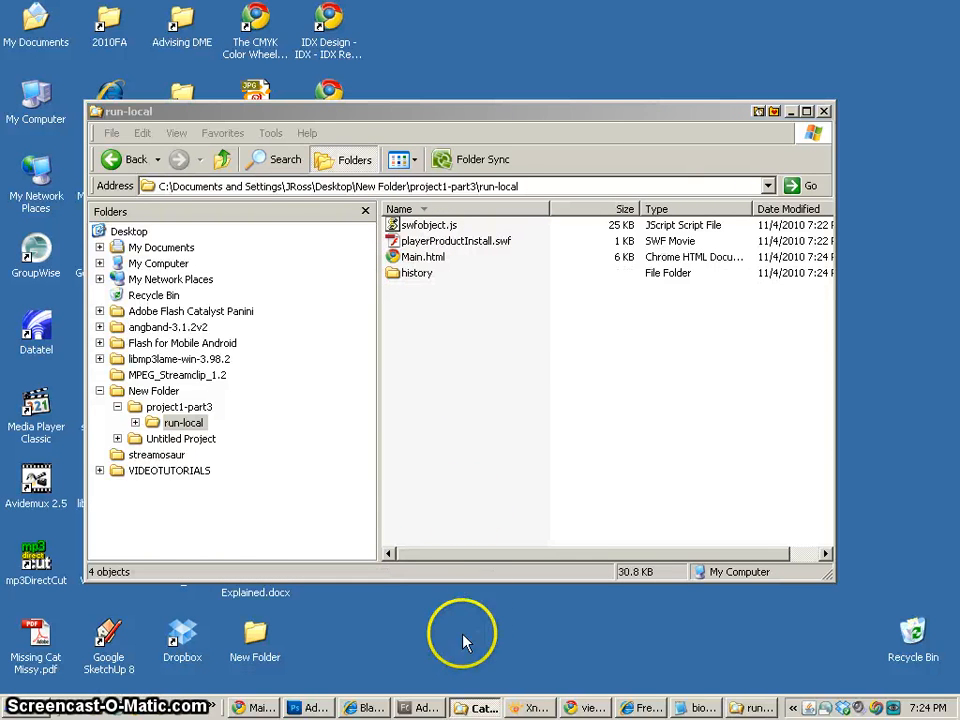
left_click(402, 705)
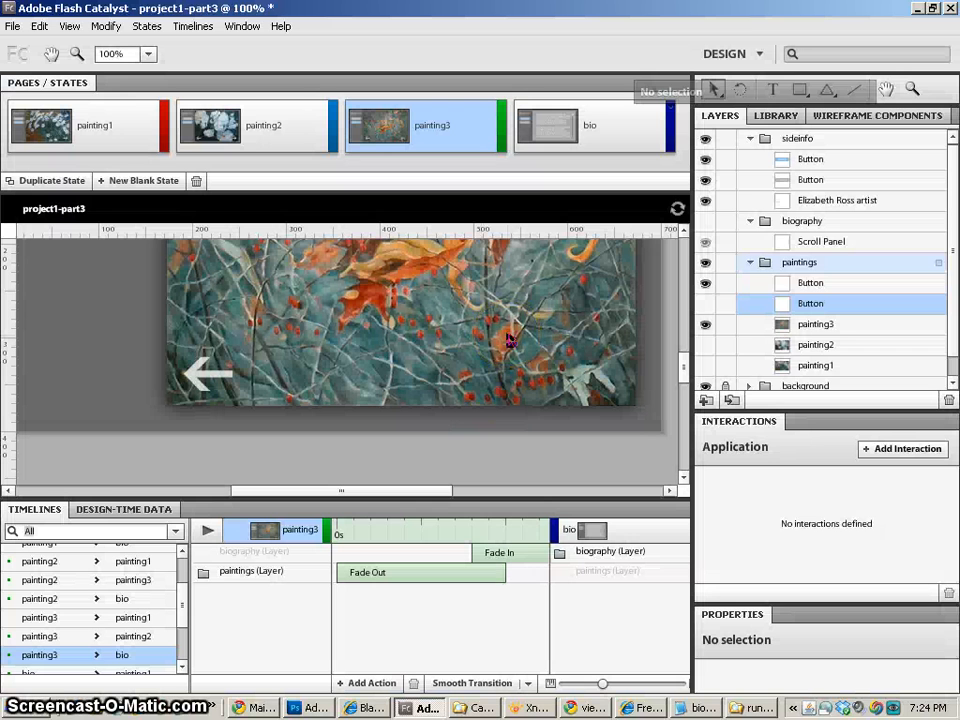